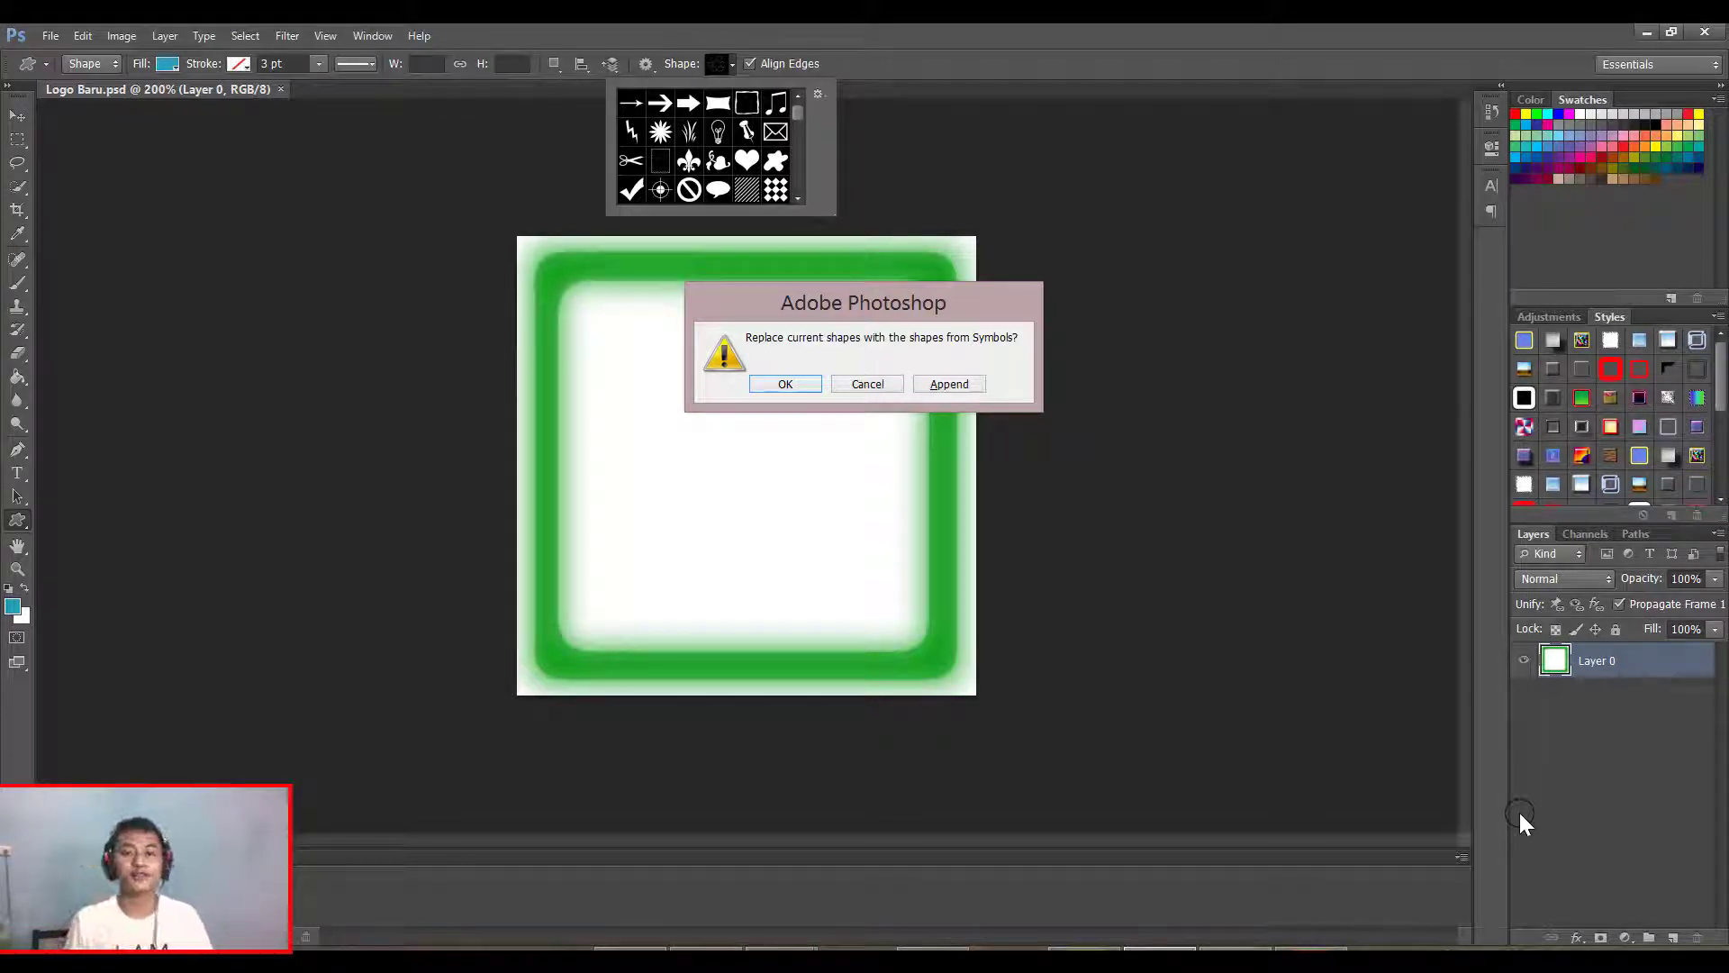
Step: Decline replacing the current shapes with the Symbols set, keeping the green frame unchanged
{"action": "left_click", "coordinate": [865, 387]}
Step: Read tutorial steps 12–15 on the custom shape tool in the PDF, then return to Photoshop
{"action": "key", "text": "alt+Tab"}
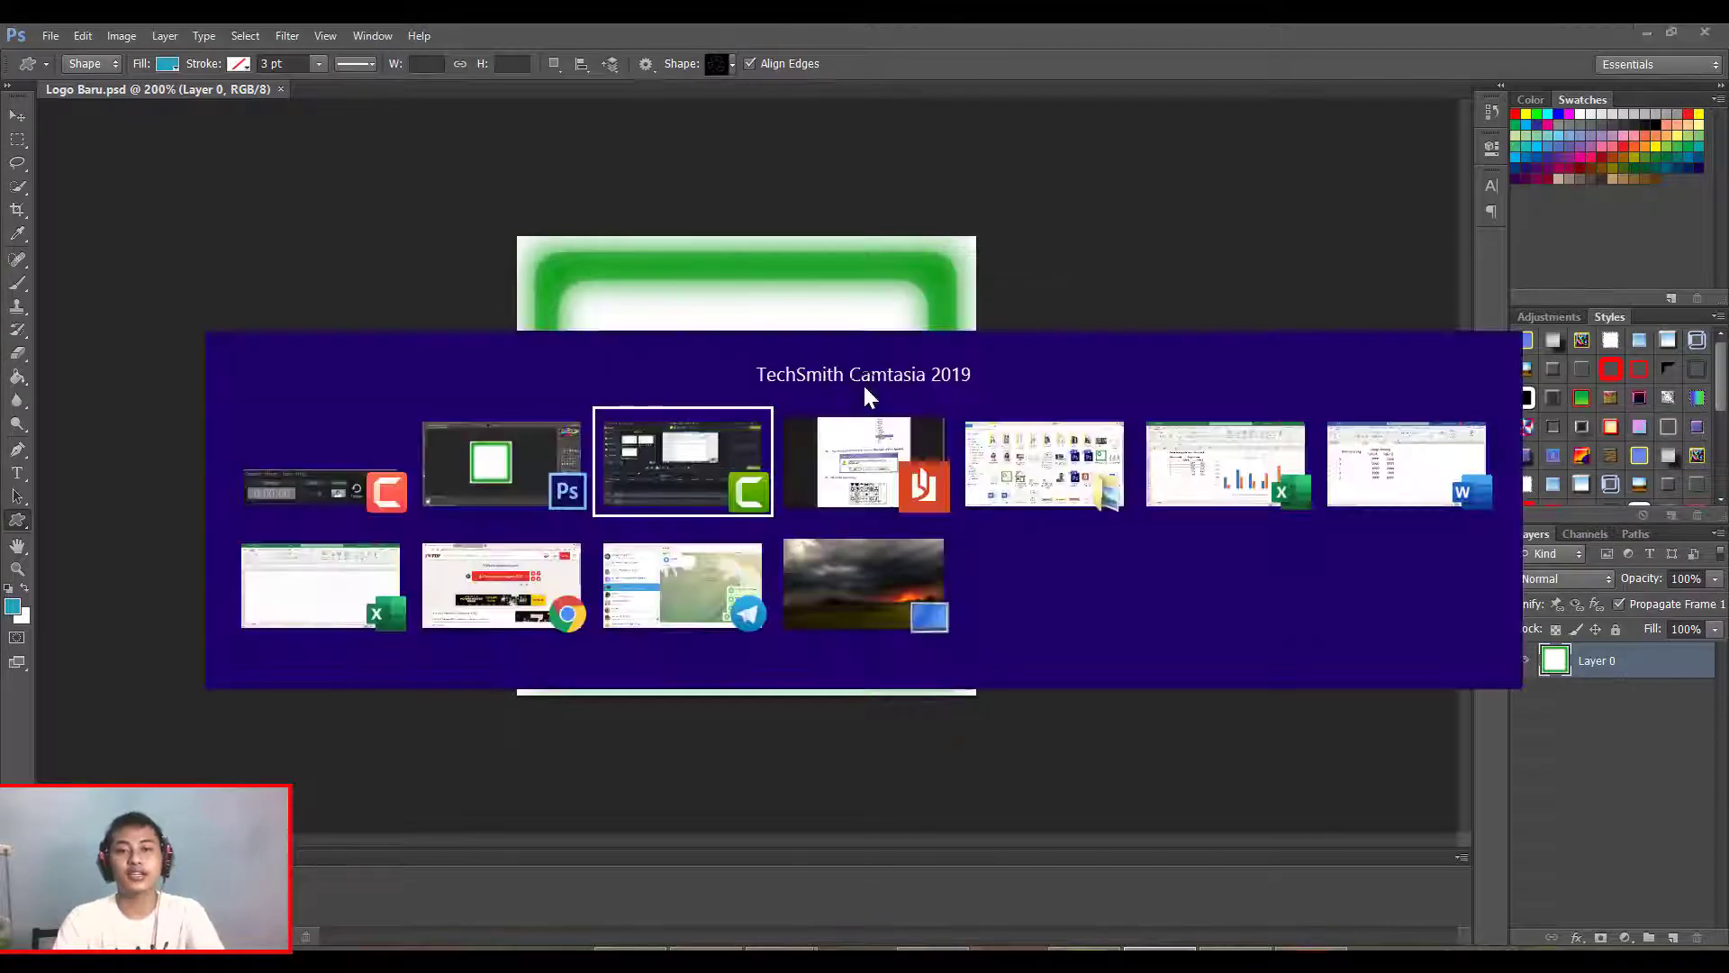
{"action": "key", "text": "alt+Tab"}
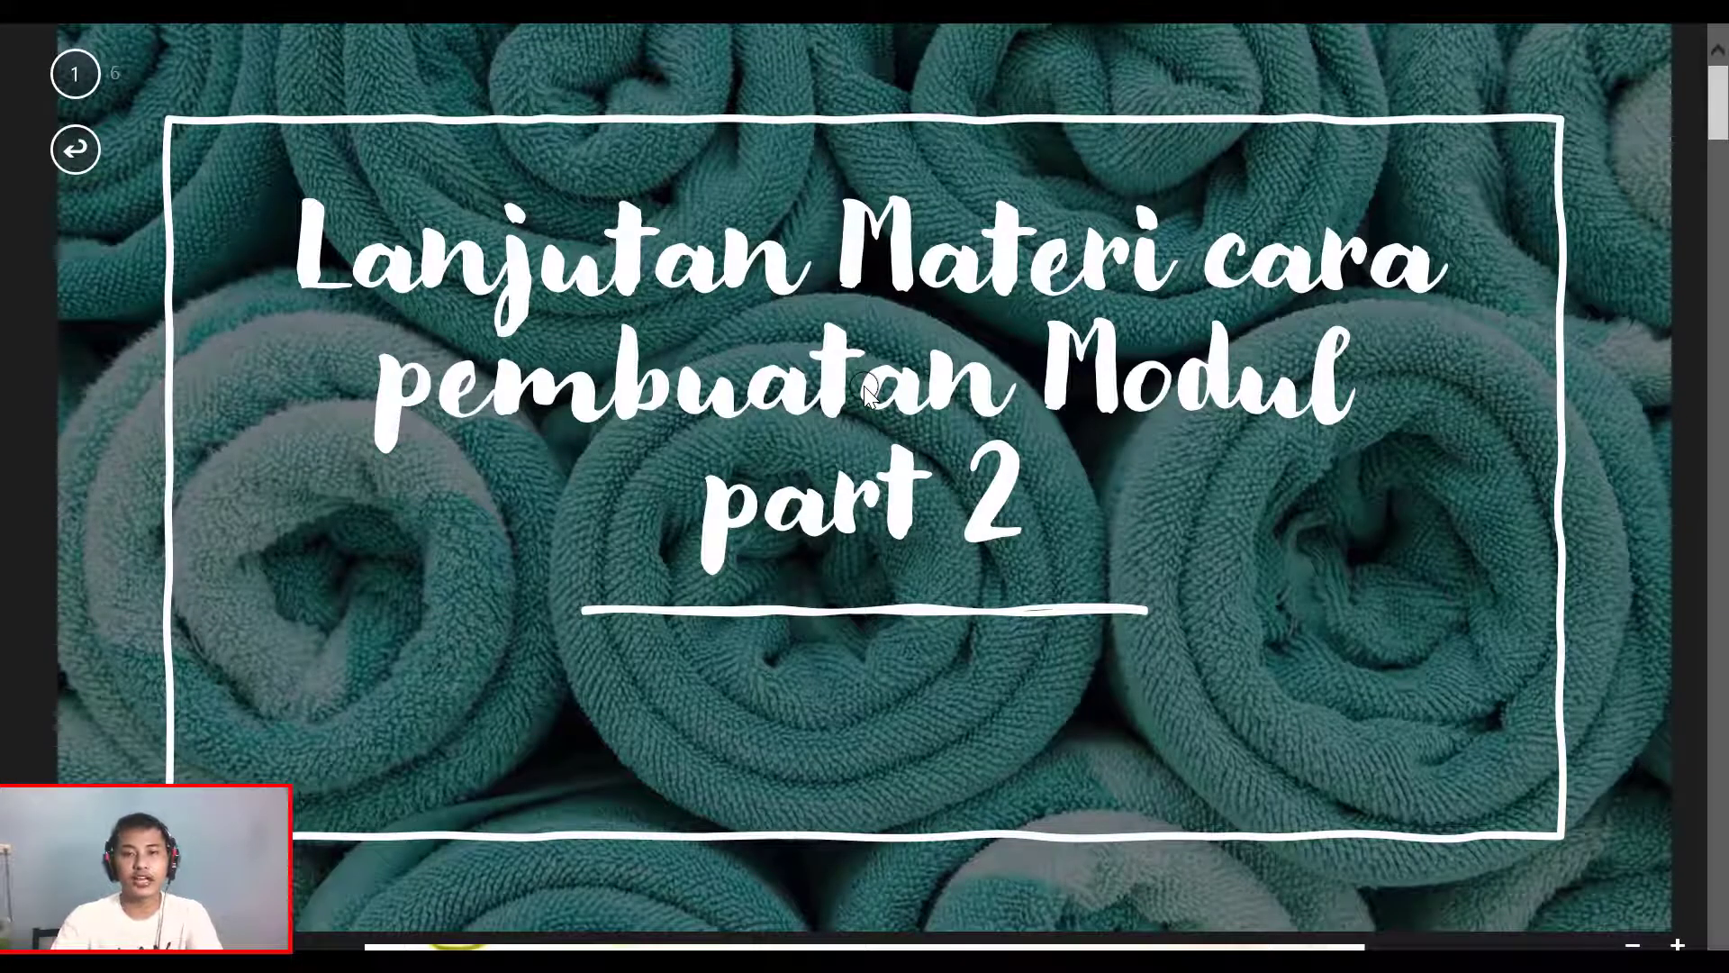
{"action": "scroll", "coordinate": [864, 389], "scroll_direction": "down", "scroll_amount": 2}
{"action": "scroll", "coordinate": [865, 389], "scroll_direction": "down", "scroll_amount": 3}
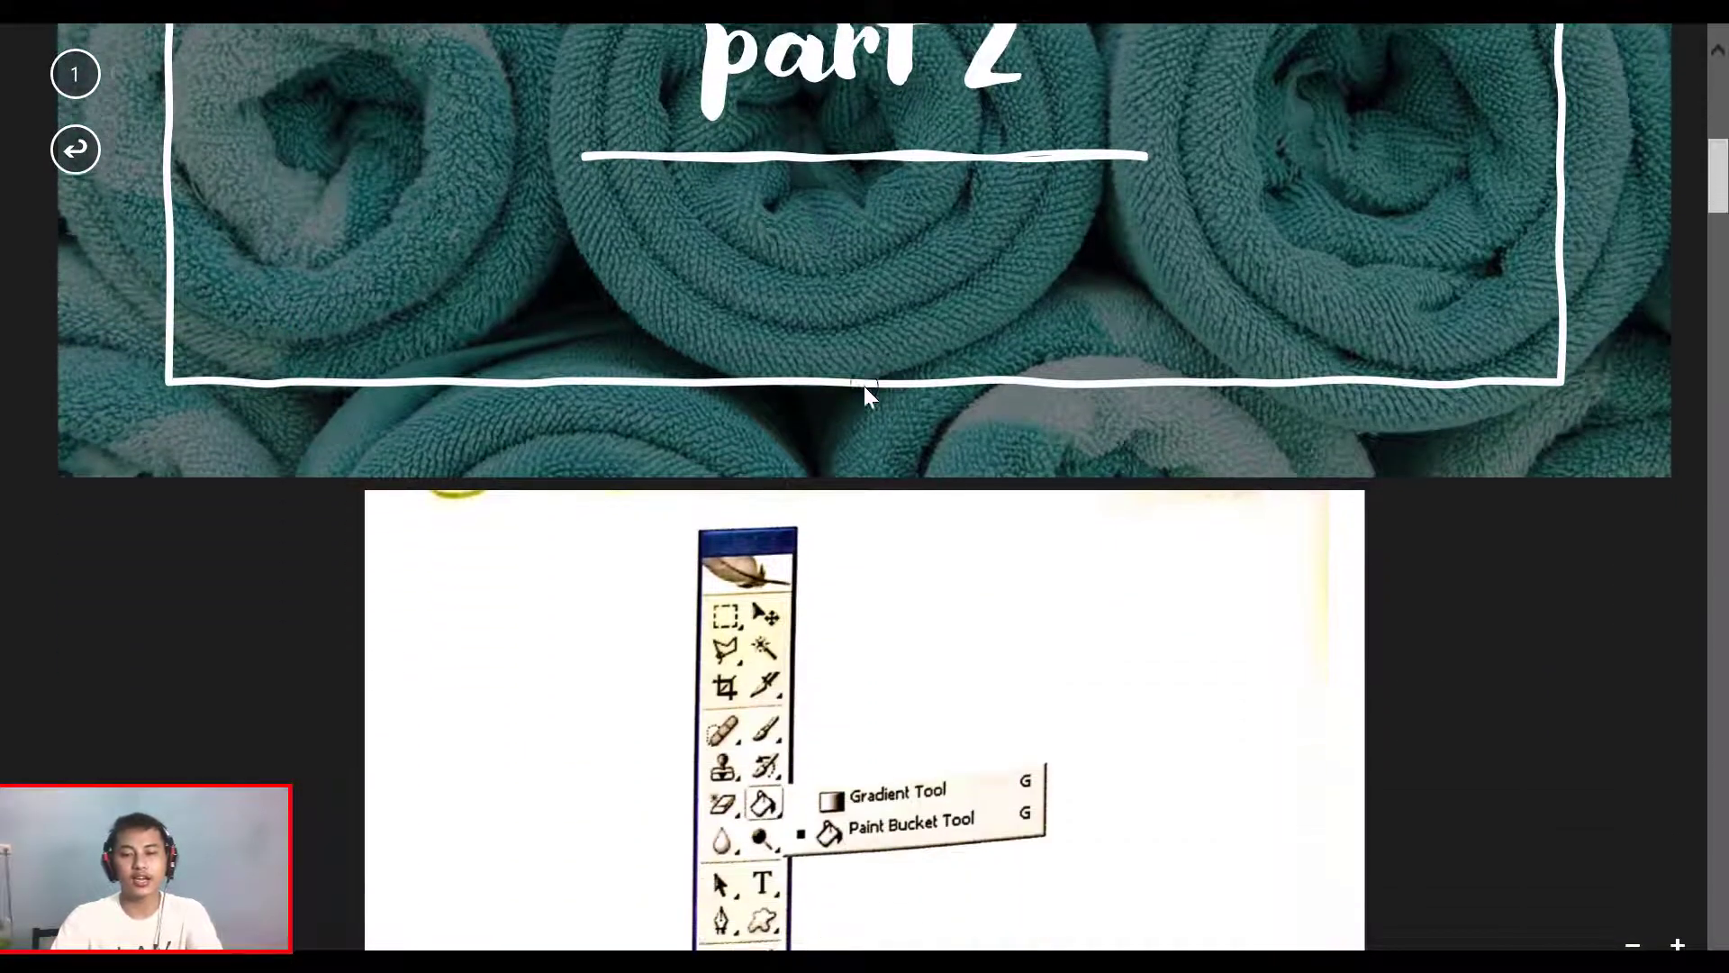
{"action": "scroll", "coordinate": [864, 389], "scroll_direction": "down", "scroll_amount": 3}
{"action": "scroll", "coordinate": [863, 389], "scroll_direction": "down", "scroll_amount": 3}
{"action": "scroll", "coordinate": [863, 389], "scroll_direction": "down", "scroll_amount": 3}
{"action": "scroll", "coordinate": [863, 389], "scroll_direction": "down", "scroll_amount": 3}
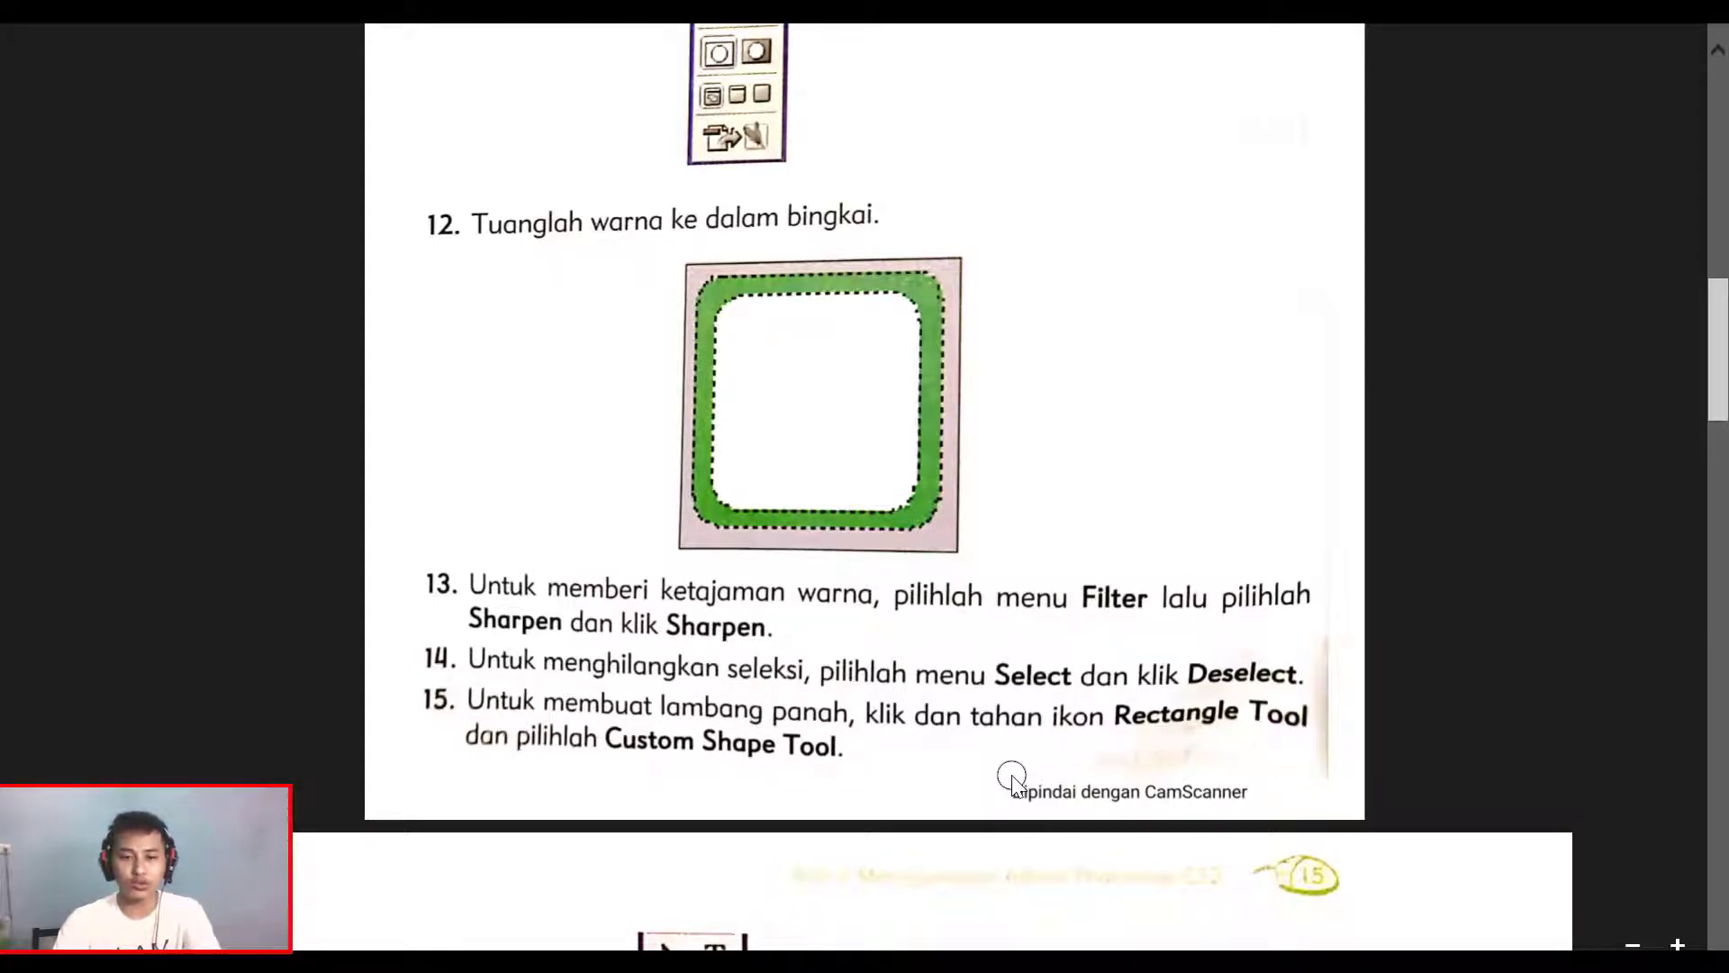
{"action": "key", "text": "alt+Tab"}
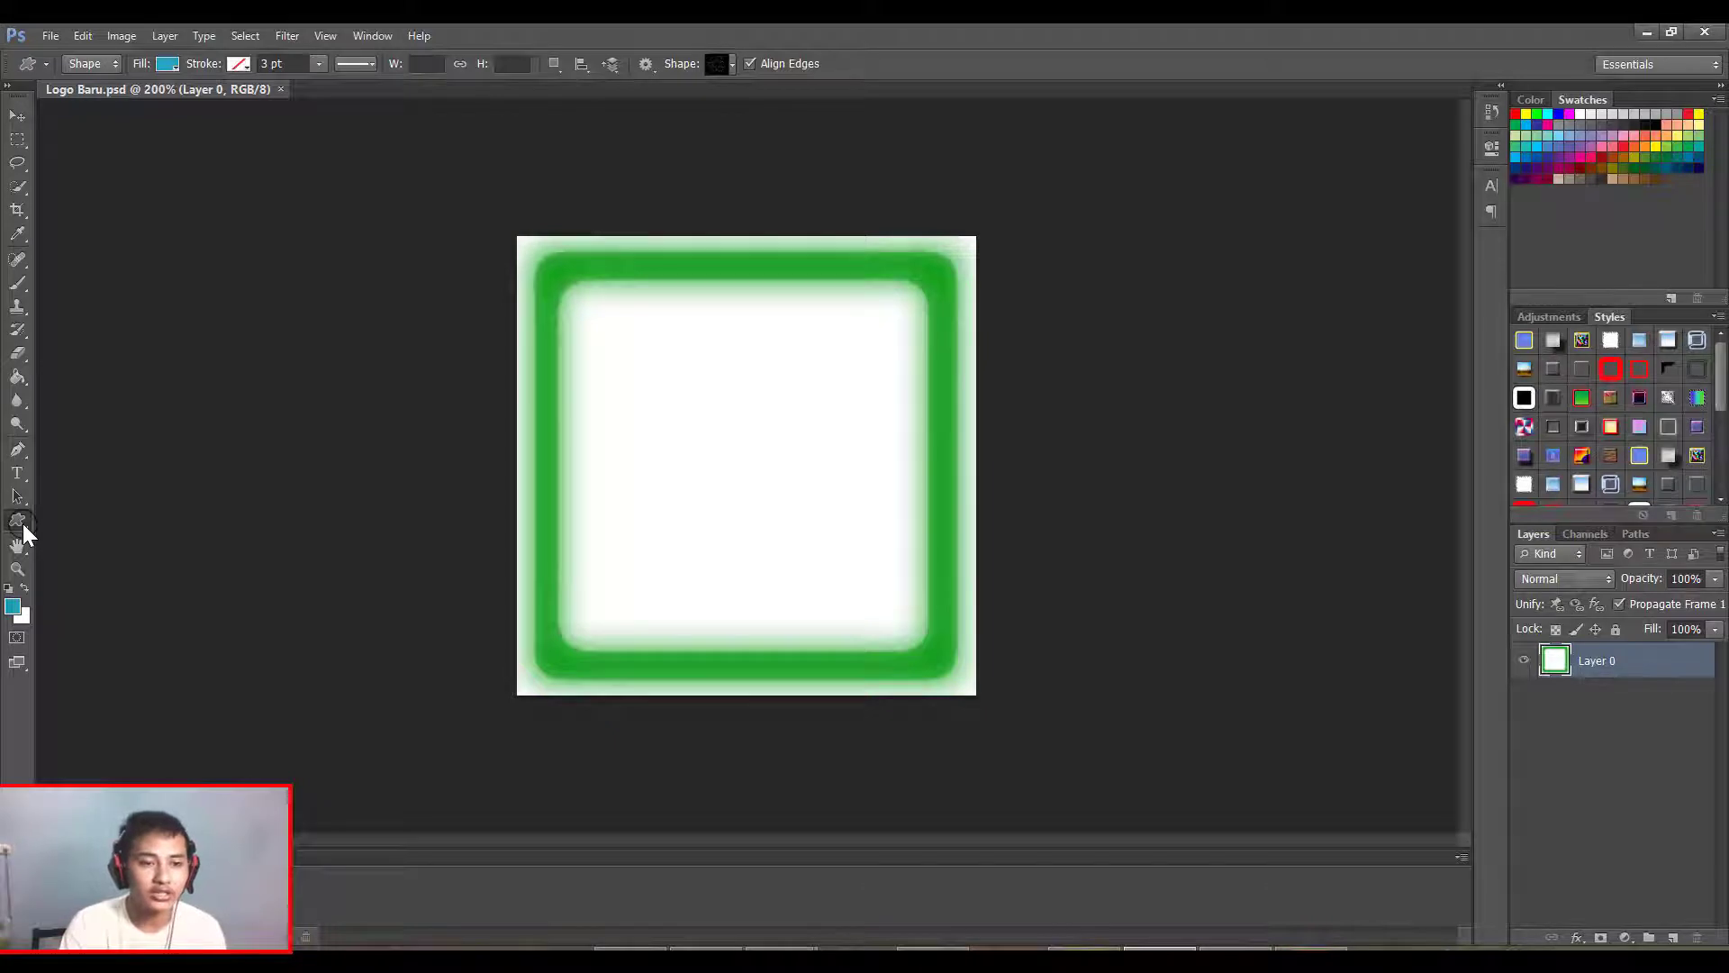
Step: Make the Custom Shape Tool the active shape tool in the toolbox
{"action": "right_click", "coordinate": [18, 521]}
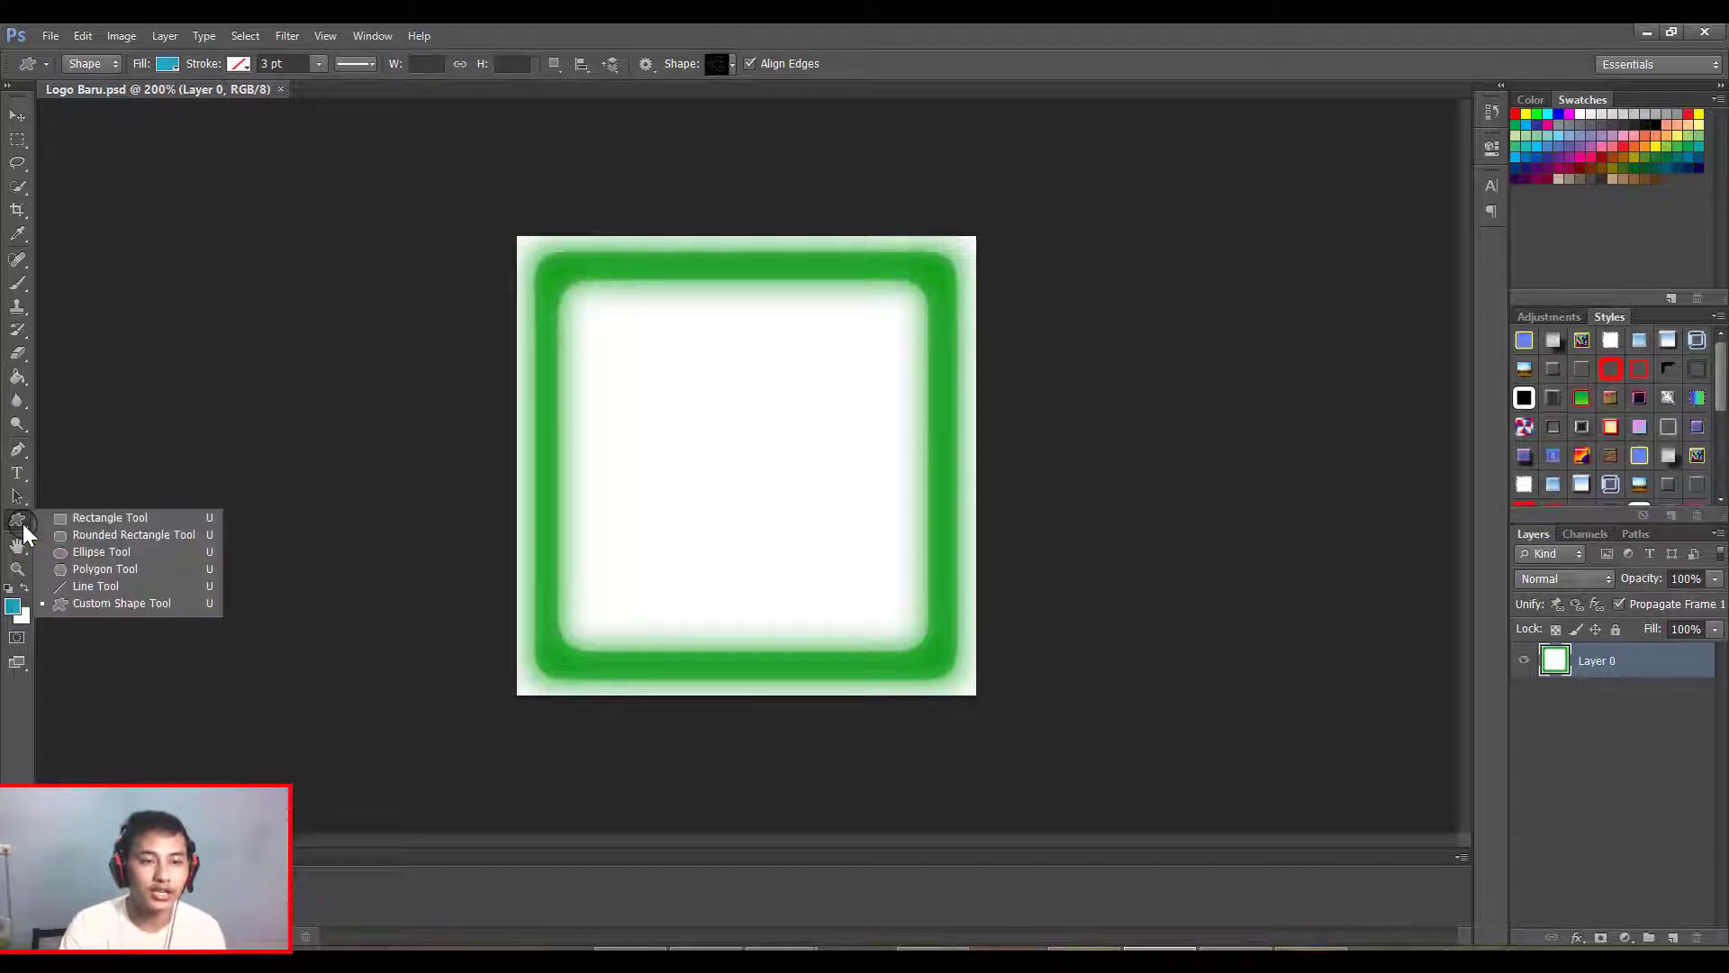
{"action": "left_click", "coordinate": [120, 603]}
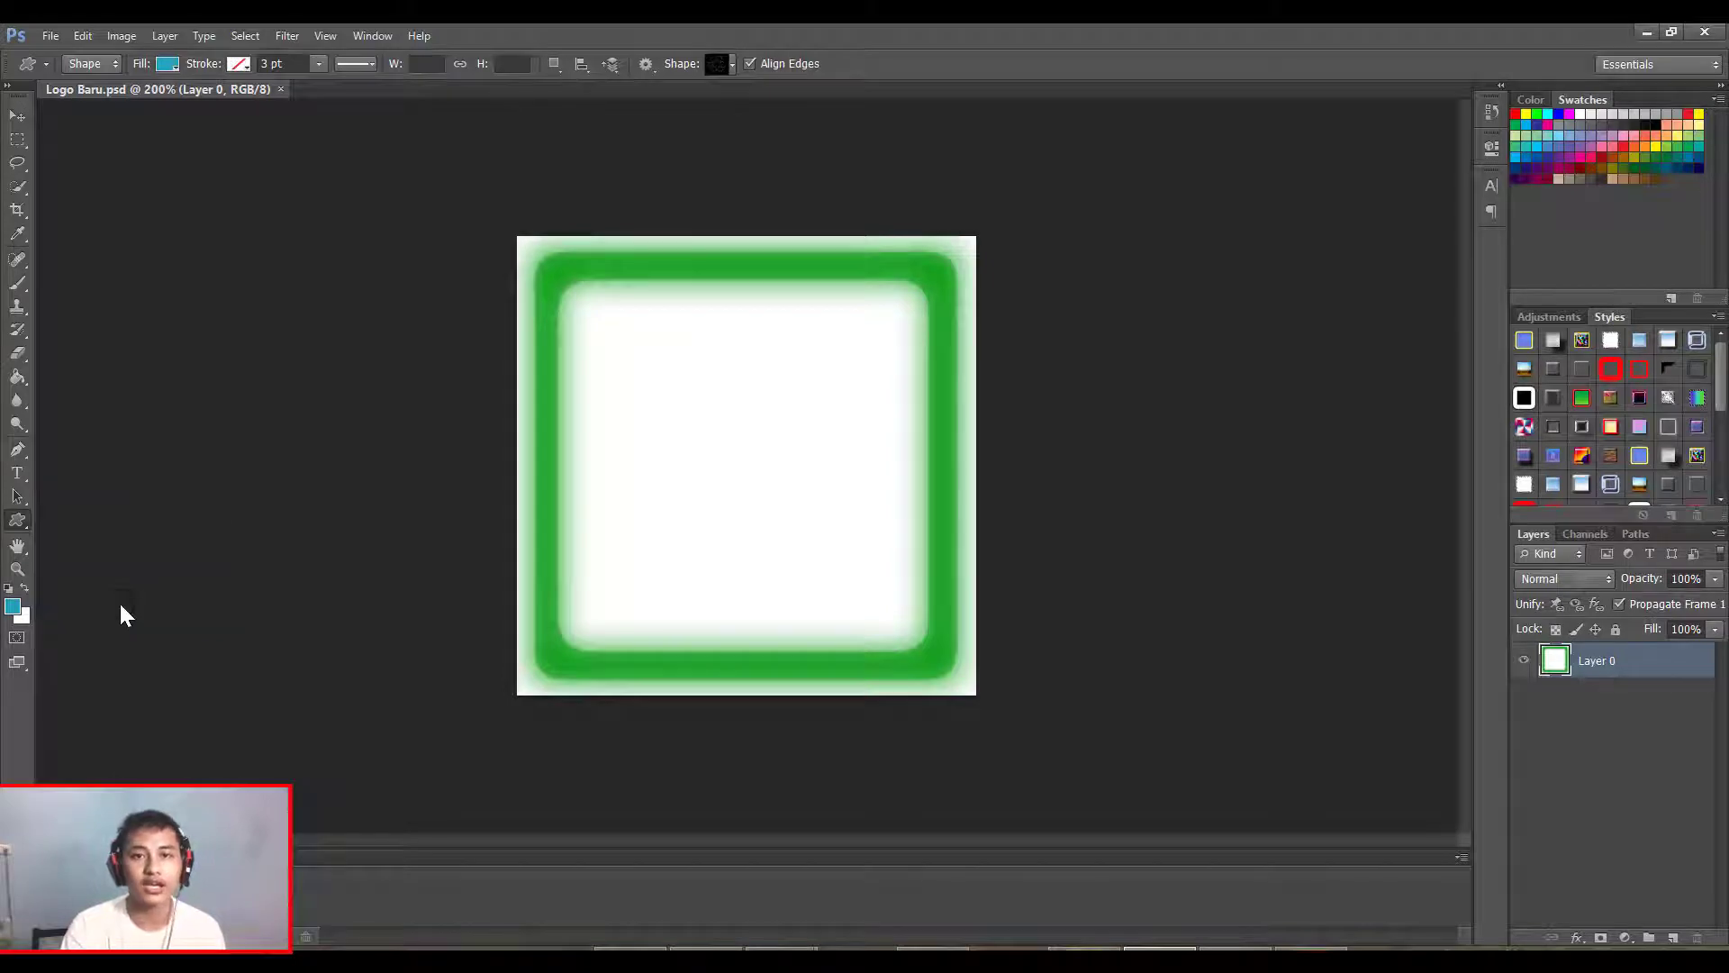
{"action": "key", "text": "alt+Tab"}
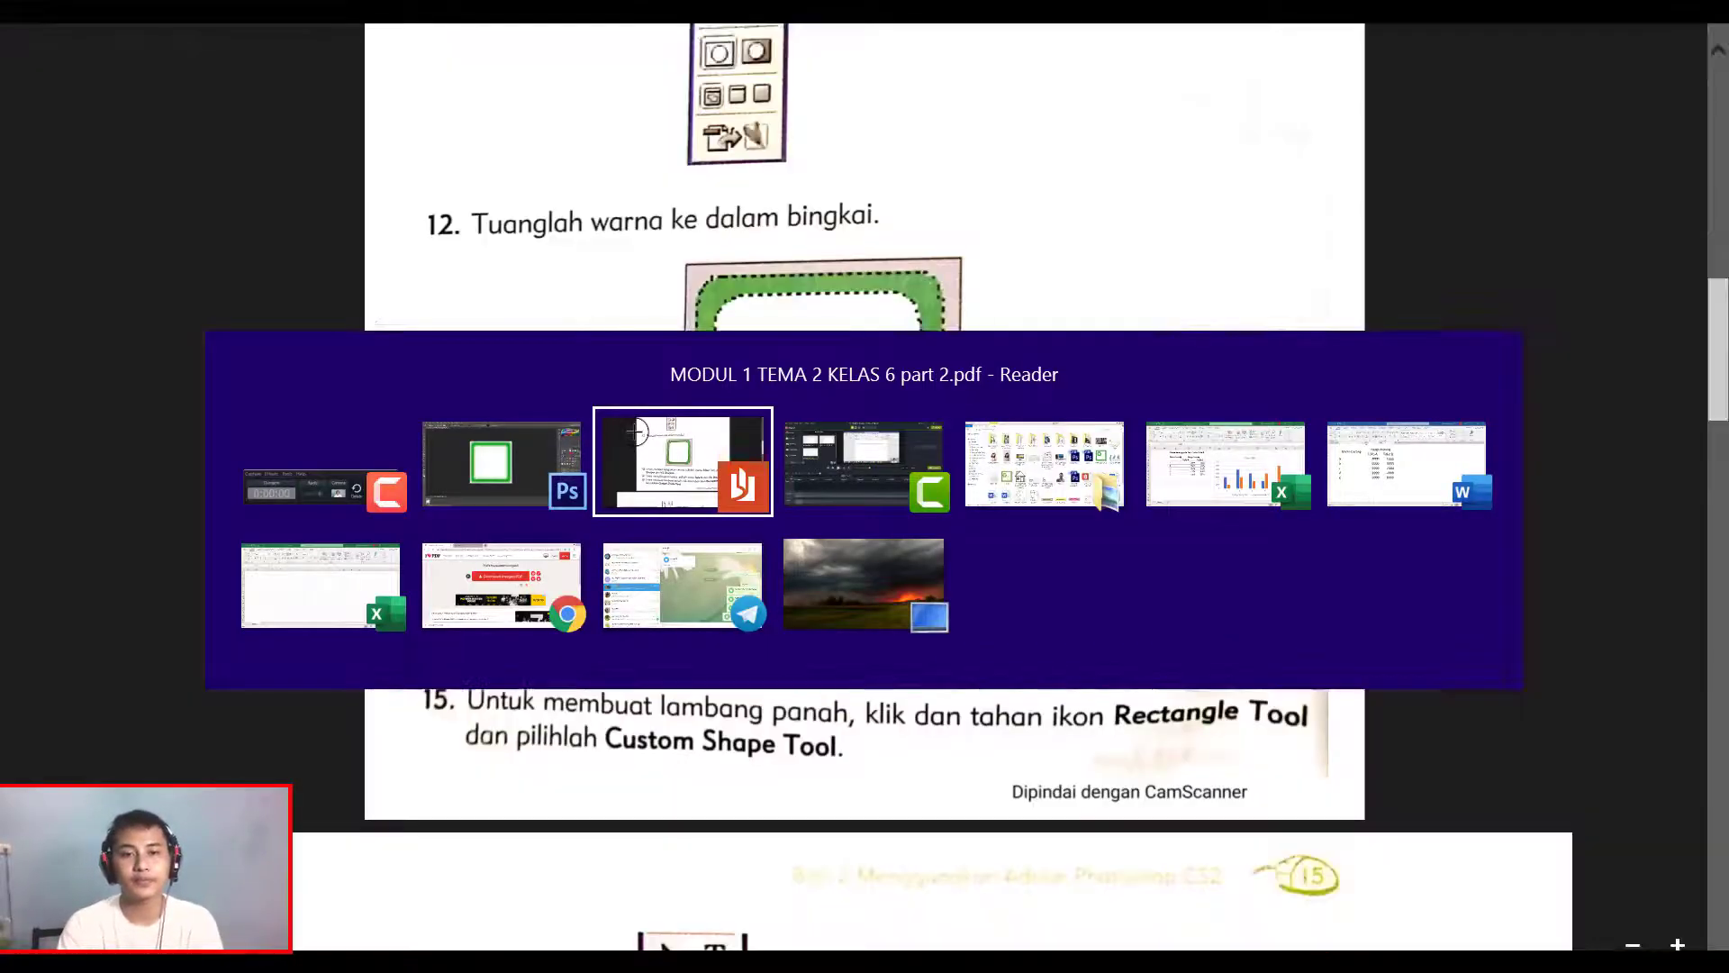
Step: Scroll the tutorial PDF to steps 16–17 on opening the shape picker and adding Symbols
{"action": "scroll", "coordinate": [633, 431], "scroll_direction": "down", "scroll_amount": 1}
{"action": "scroll", "coordinate": [634, 431], "scroll_direction": "down", "scroll_amount": 1}
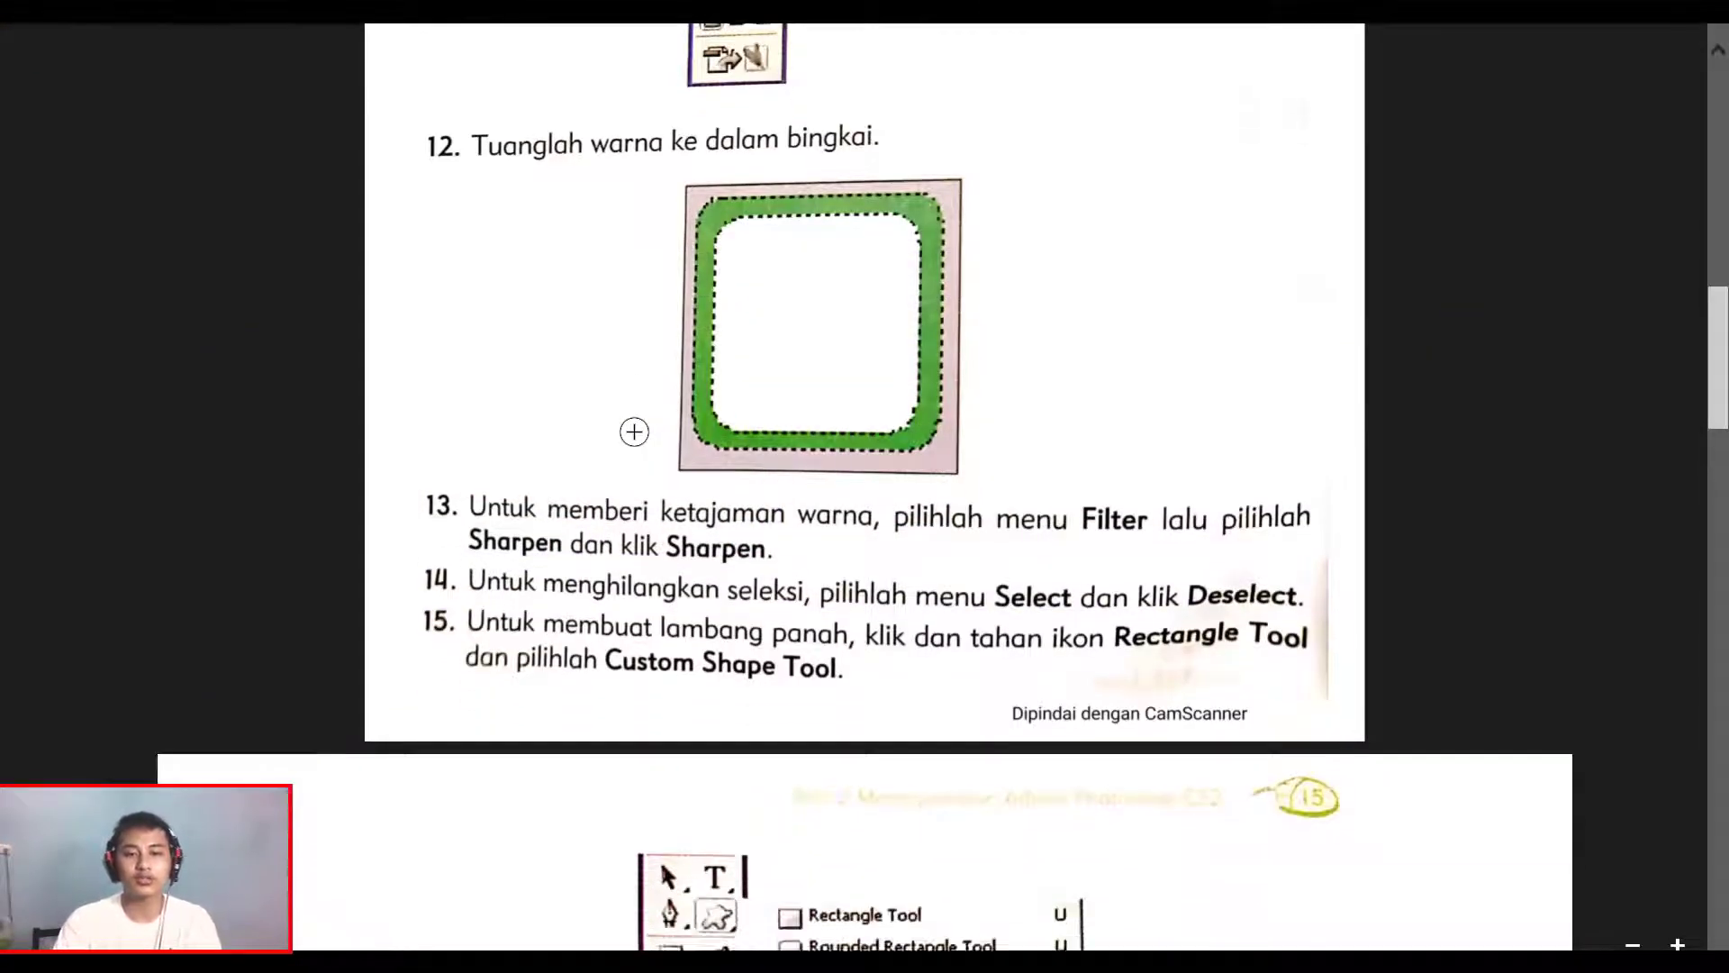
{"action": "scroll", "coordinate": [634, 432], "scroll_direction": "down", "scroll_amount": 3}
{"action": "scroll", "coordinate": [634, 431], "scroll_direction": "down", "scroll_amount": 3}
{"action": "scroll", "coordinate": [633, 431], "scroll_direction": "down", "scroll_amount": 1}
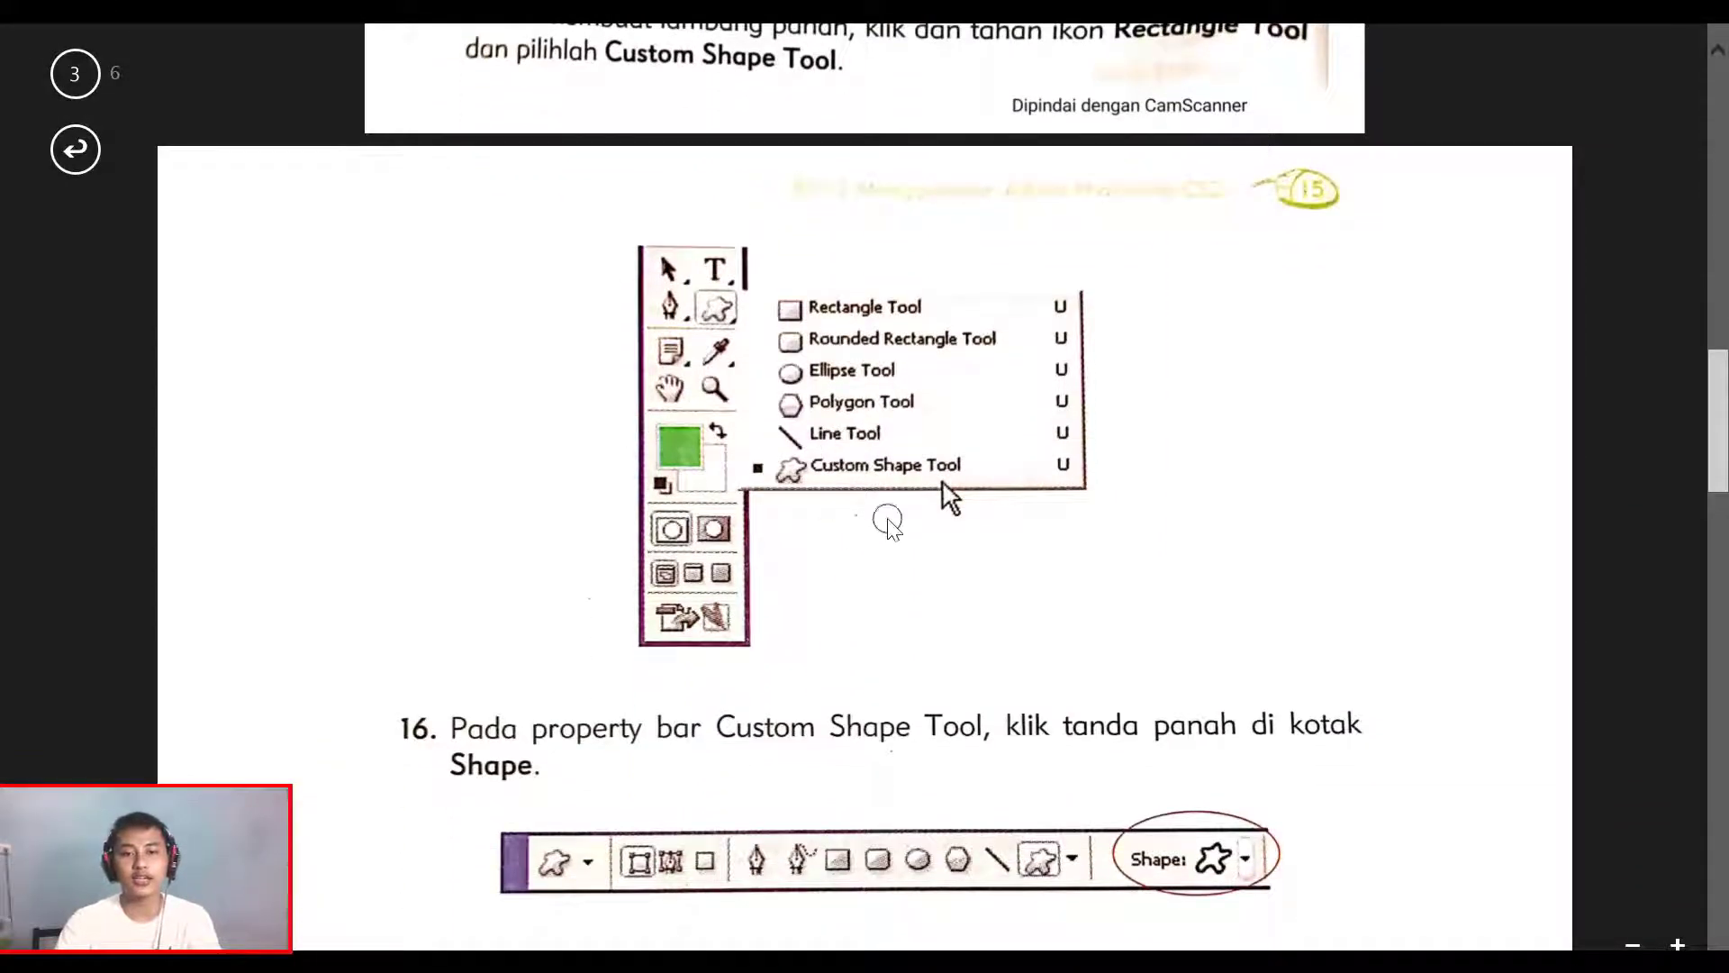
{"action": "scroll", "coordinate": [908, 580], "scroll_direction": "down", "scroll_amount": 1}
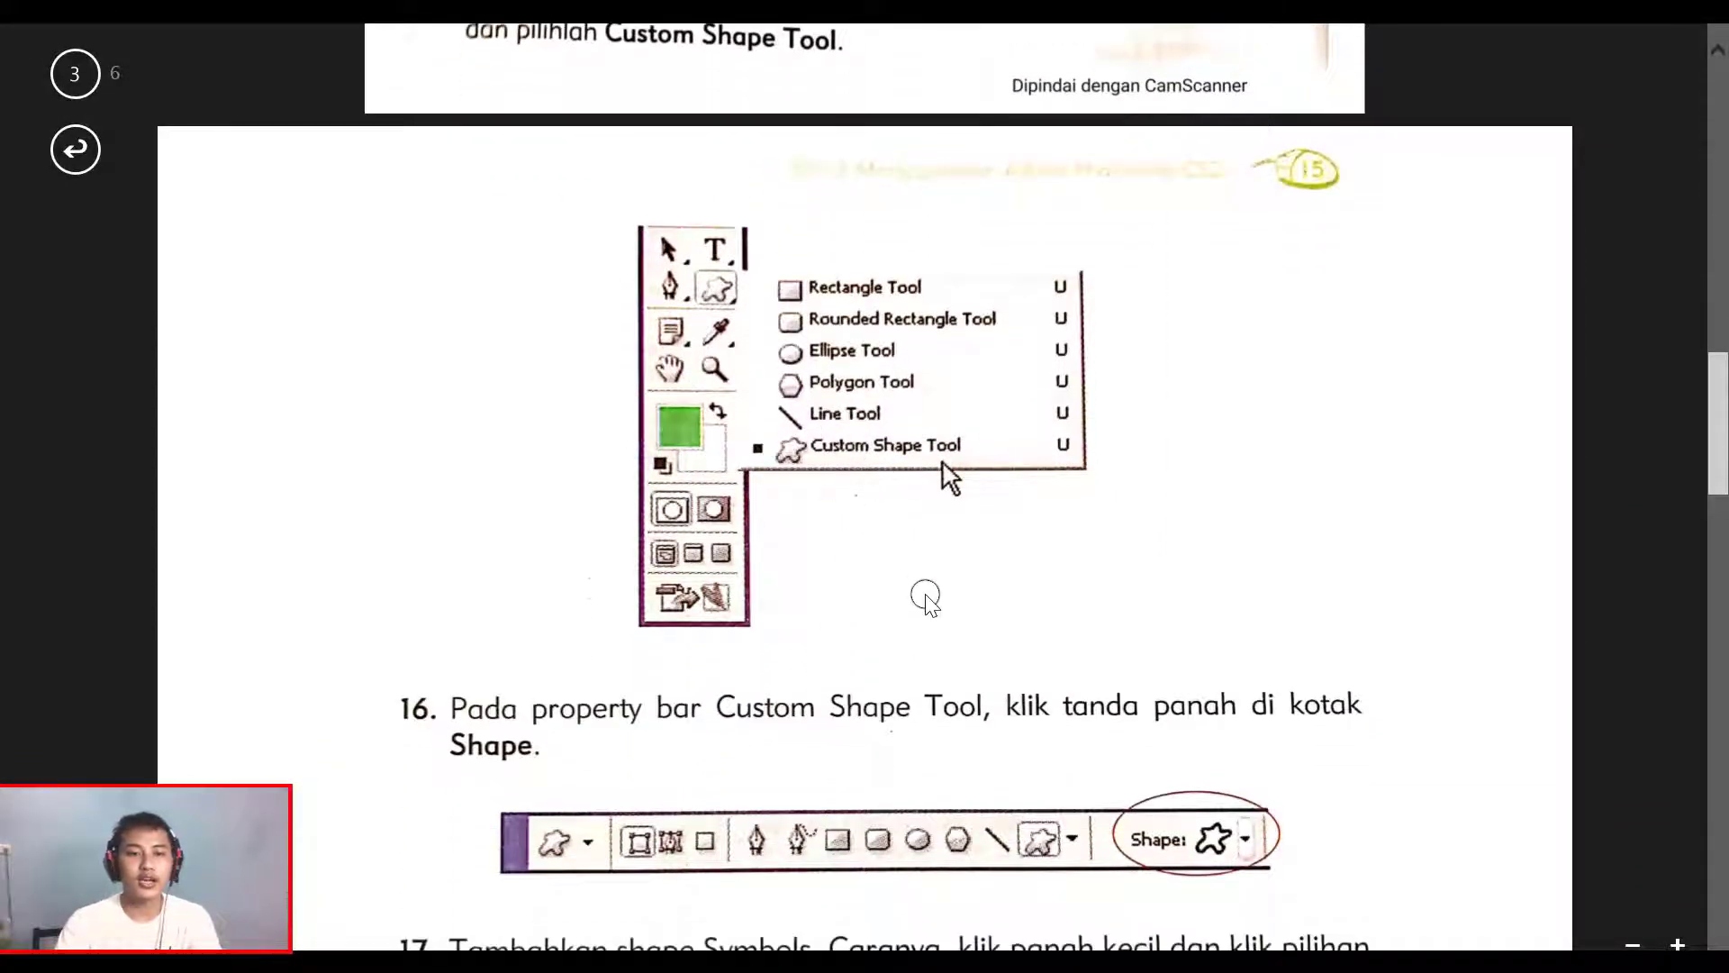
{"action": "scroll", "coordinate": [919, 590], "scroll_direction": "down", "scroll_amount": 1}
{"action": "scroll", "coordinate": [926, 594], "scroll_direction": "down", "scroll_amount": 2}
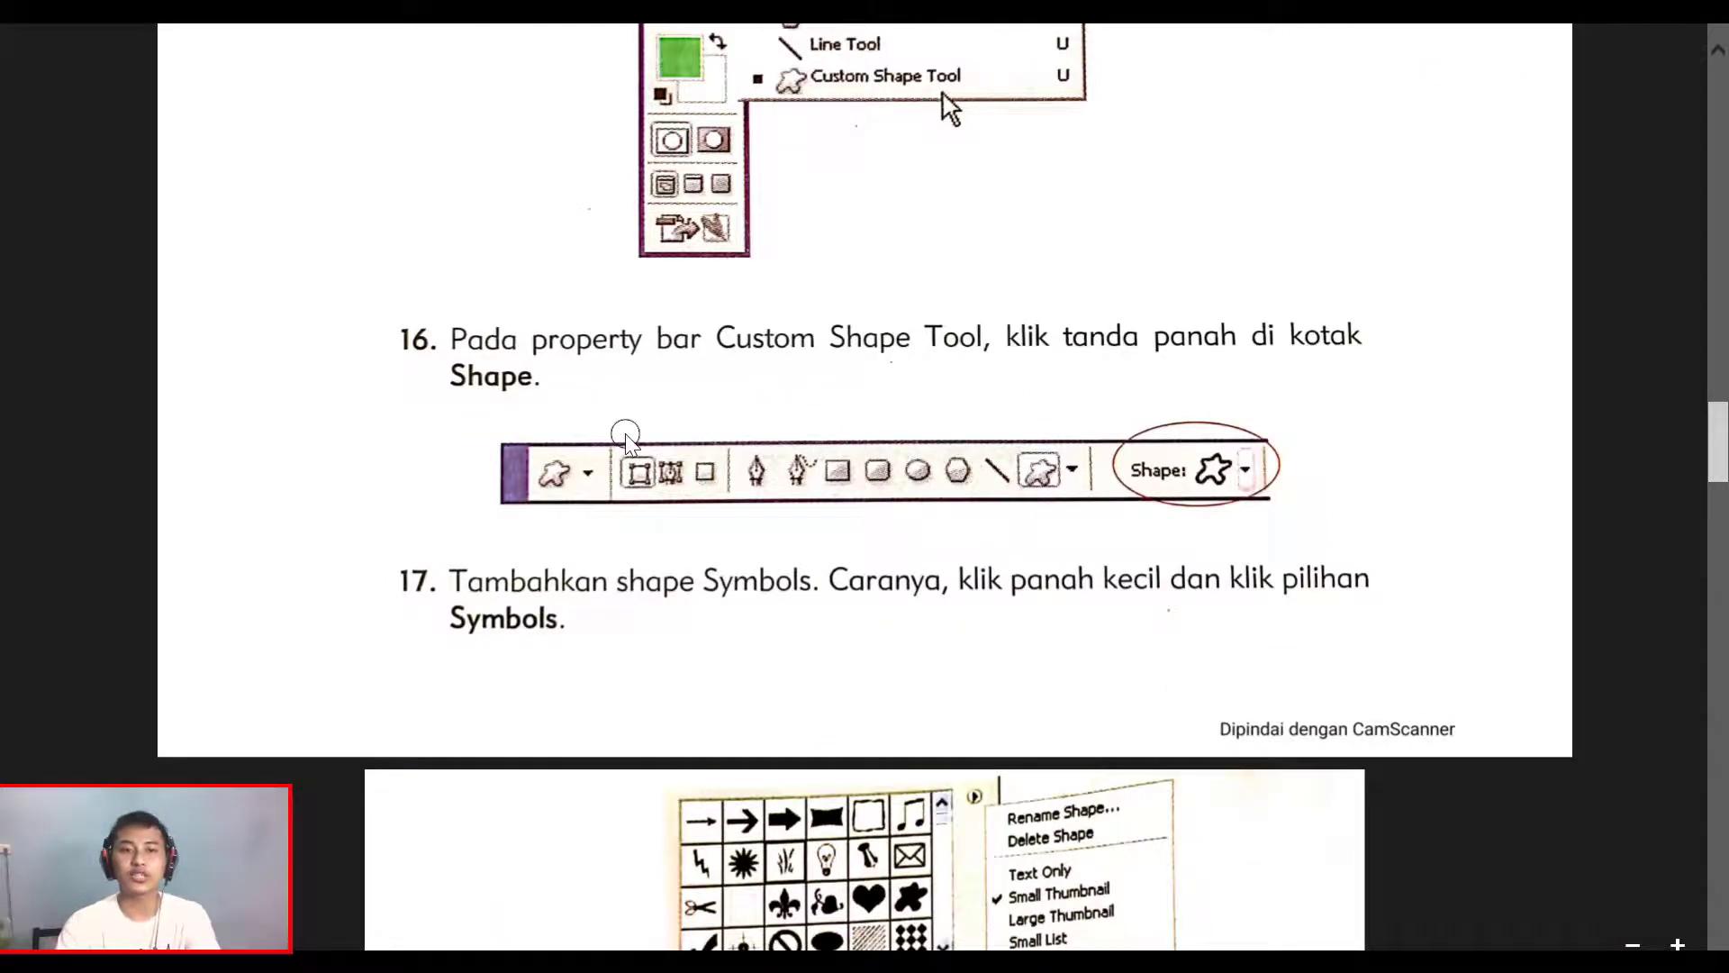
{"action": "key", "text": "alt+Tab"}
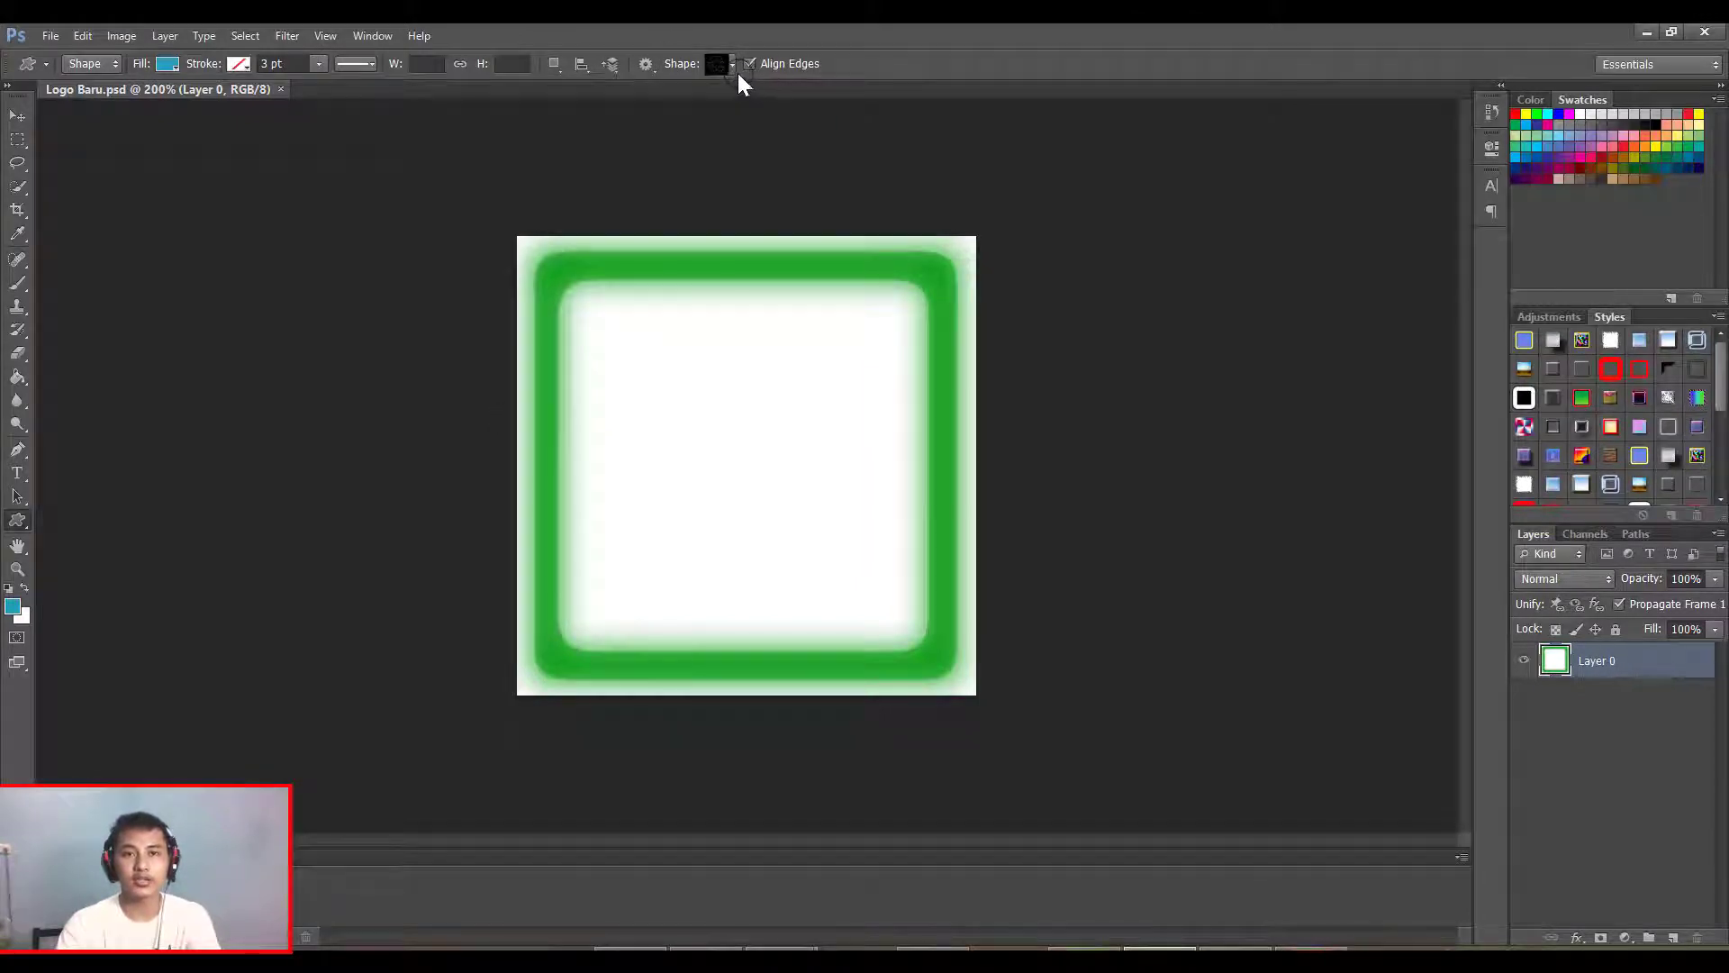
Step: Open the custom shape picker and check the tutorial's next instruction in the PDF
{"action": "left_click", "coordinate": [735, 66]}
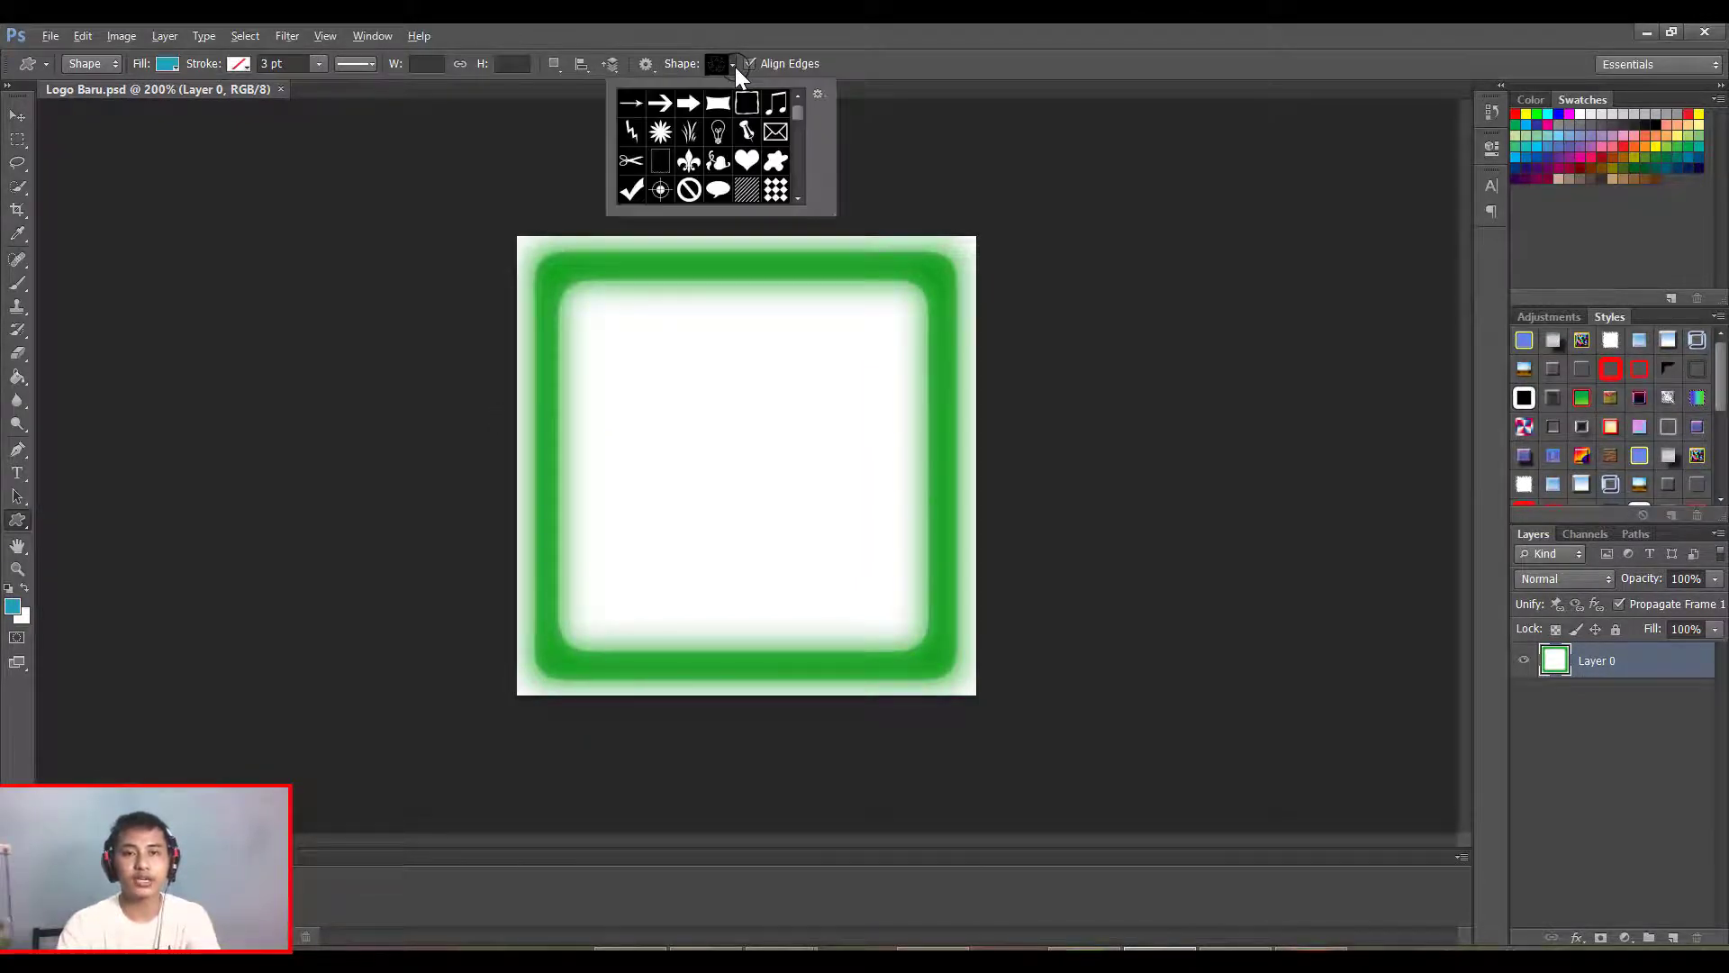
{"action": "key", "text": "alt+Tab"}
{"action": "scroll", "coordinate": [735, 66], "scroll_direction": "down", "scroll_amount": 1}
{"action": "scroll", "coordinate": [735, 67], "scroll_direction": "down", "scroll_amount": 2}
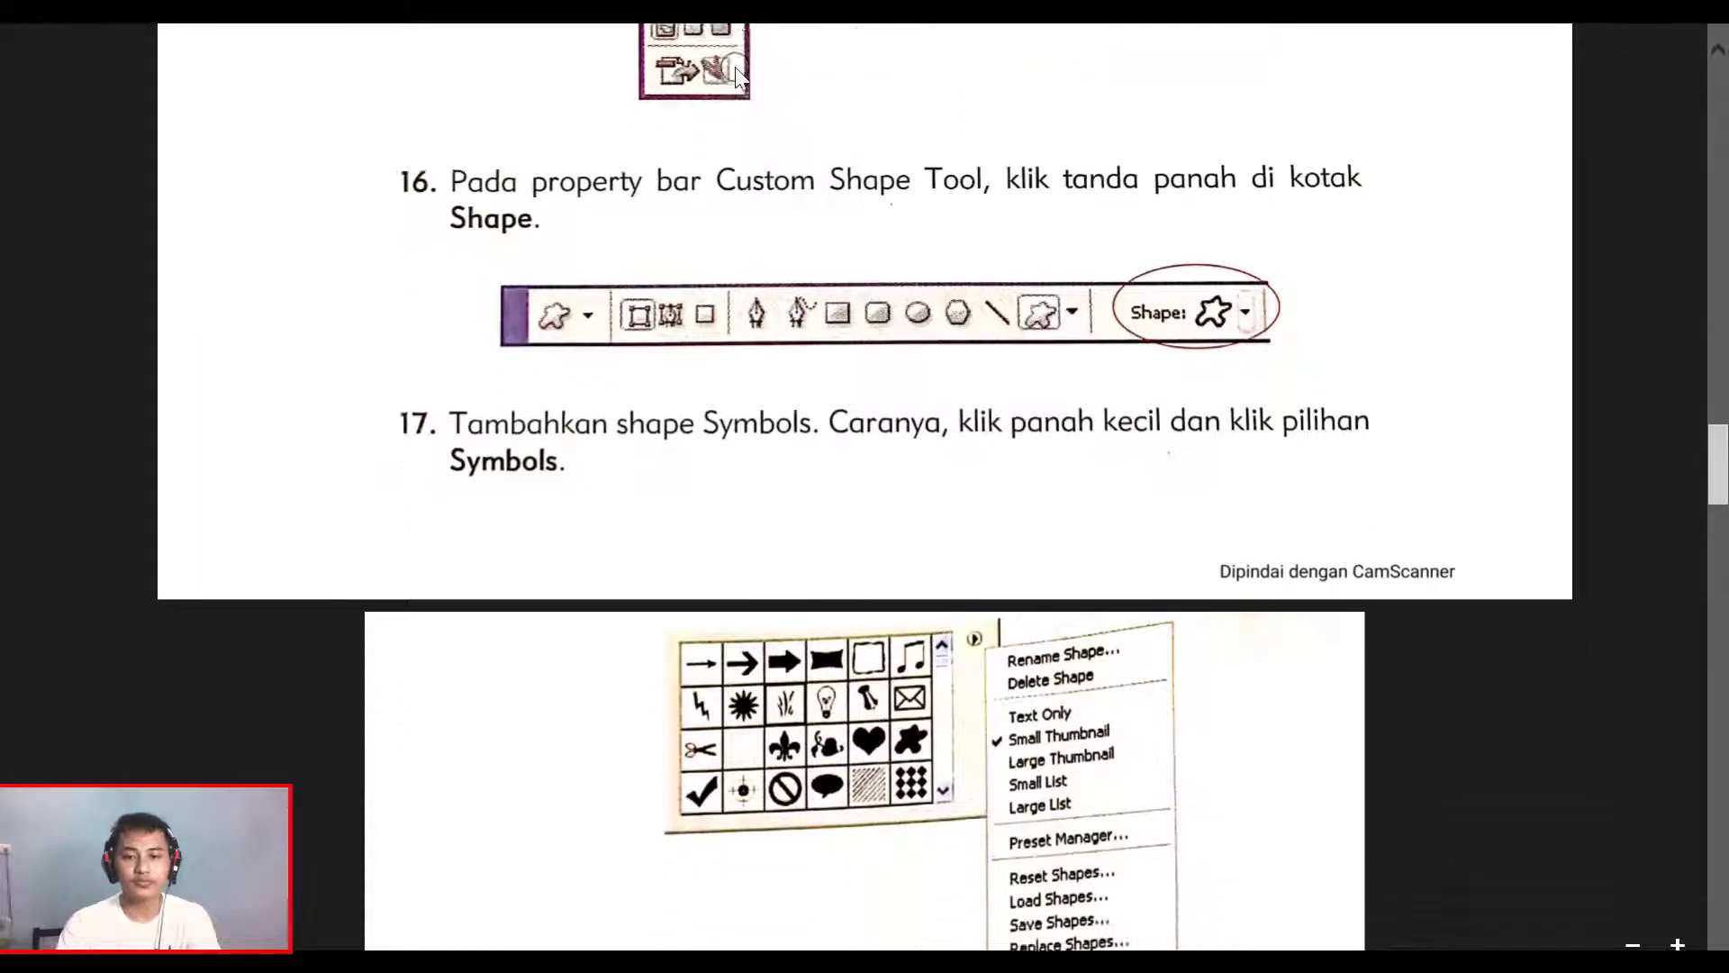
{"action": "scroll", "coordinate": [734, 67], "scroll_direction": "down", "scroll_amount": 3}
{"action": "scroll", "coordinate": [735, 67], "scroll_direction": "down", "scroll_amount": 3}
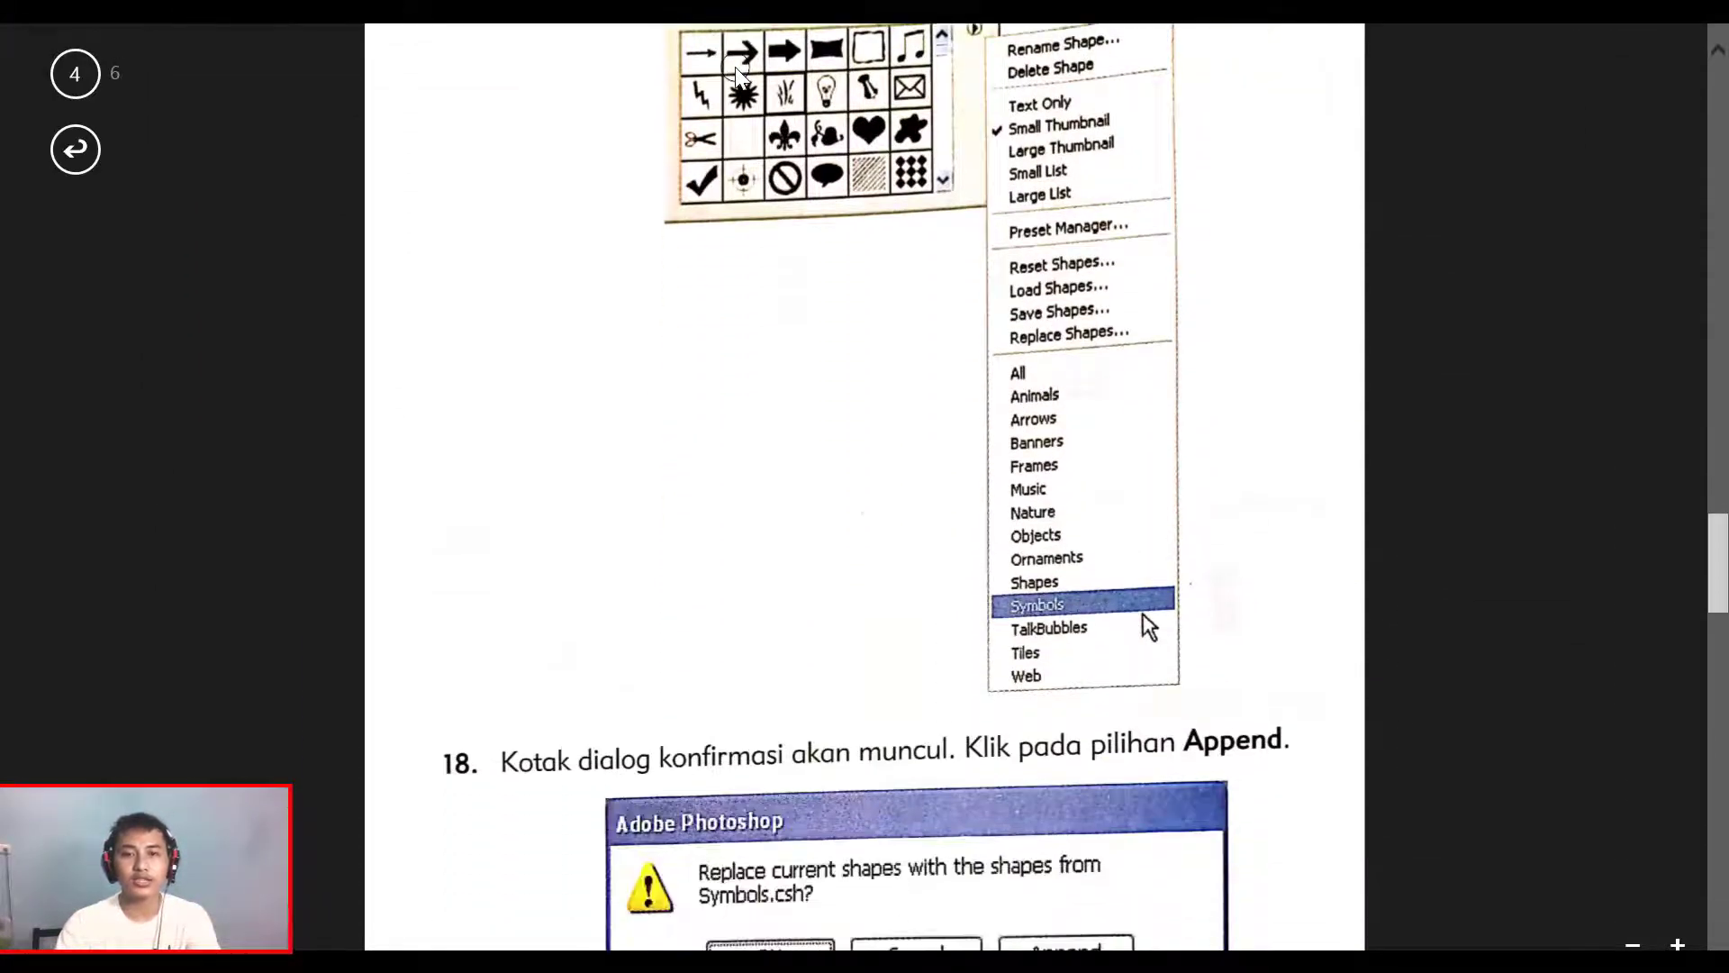
{"action": "key", "text": "alt+Tab"}
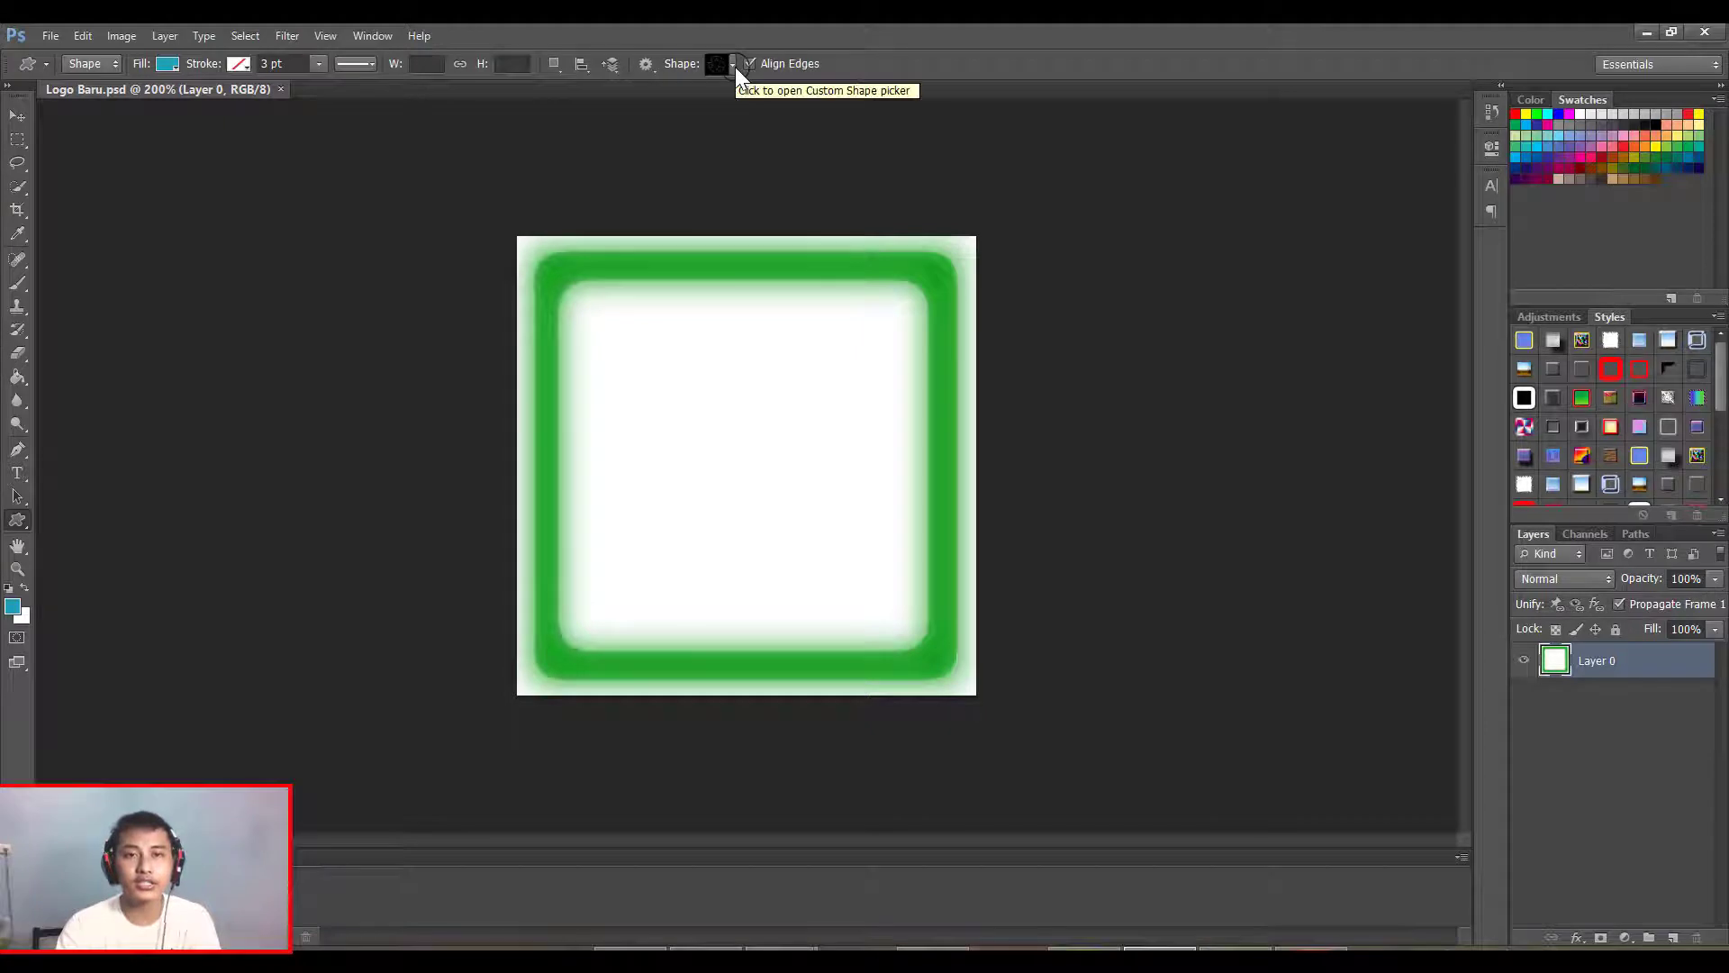
Step: Append the Symbols set to the existing custom shapes
{"action": "left_click", "coordinate": [732, 68]}
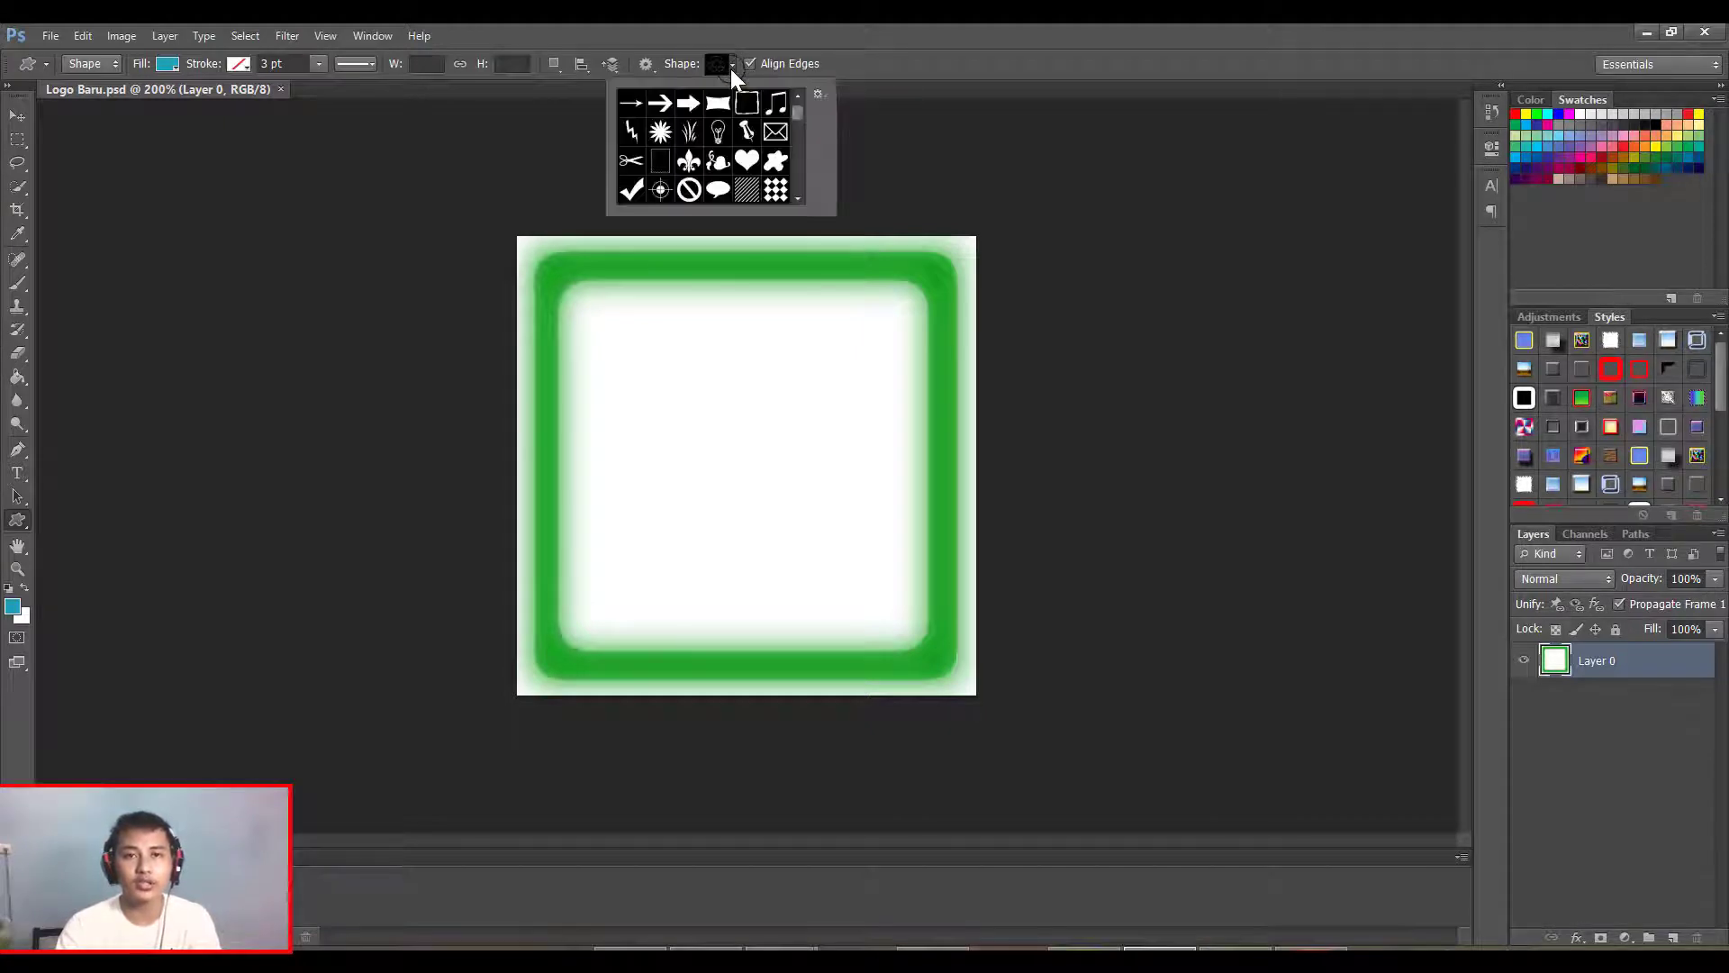
{"action": "left_click", "coordinate": [819, 95]}
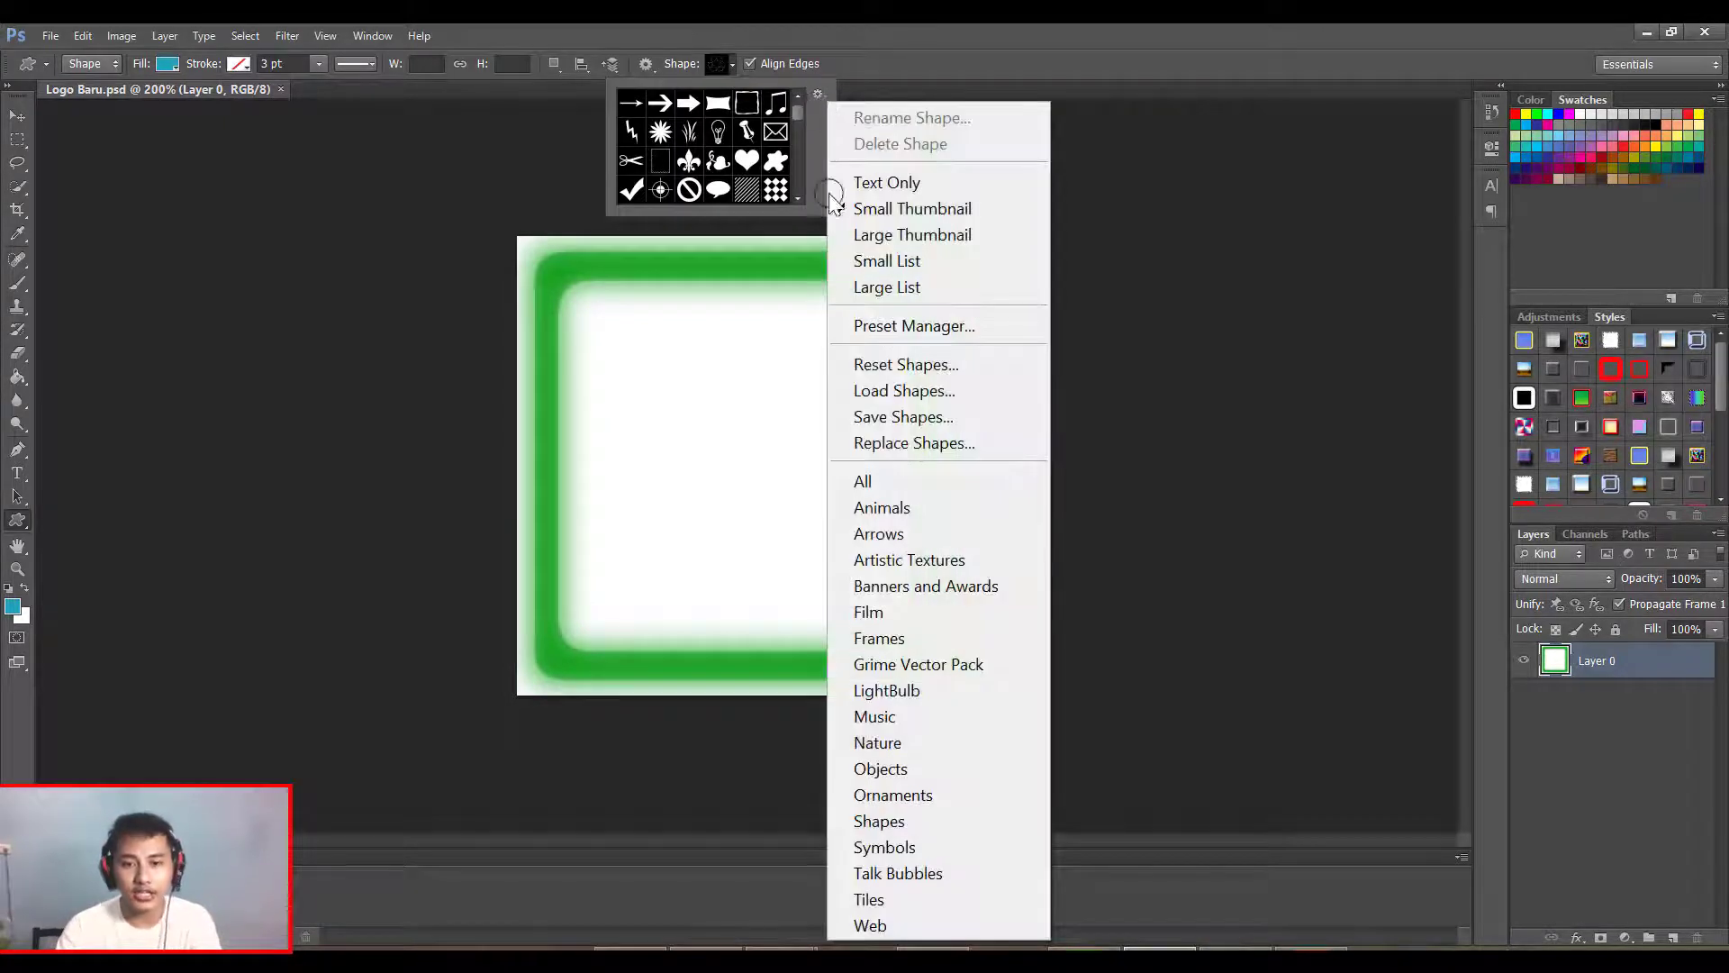
{"action": "left_click", "coordinate": [897, 851]}
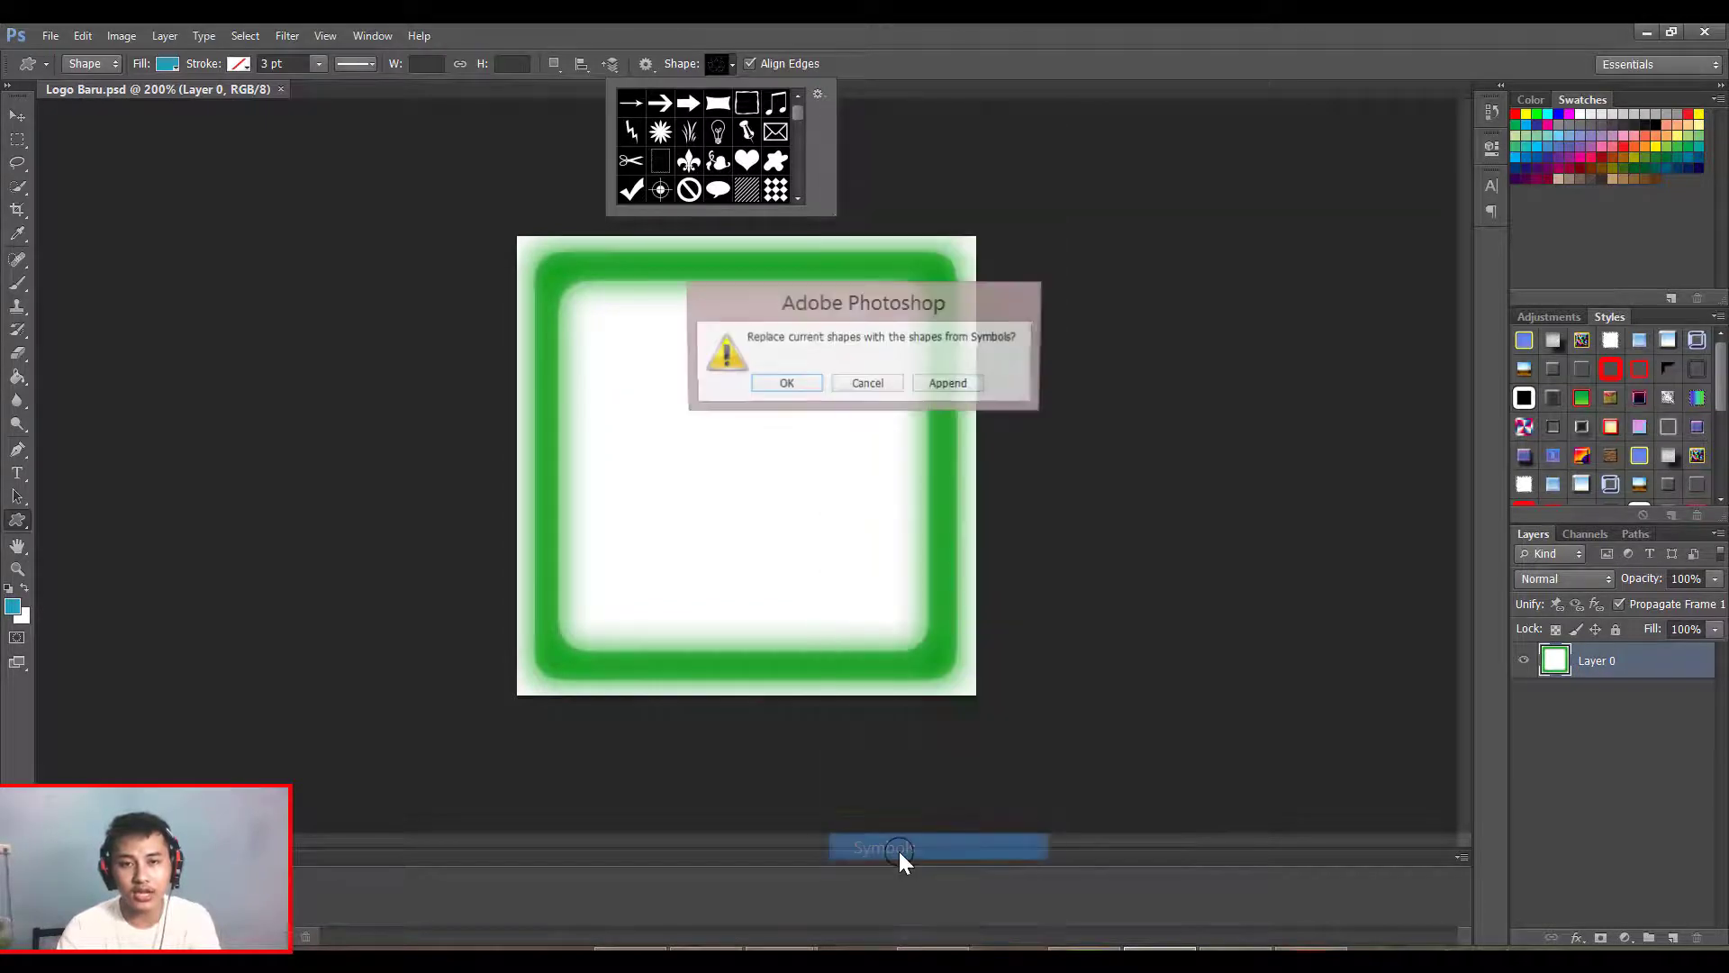
{"action": "left_click", "coordinate": [957, 384]}
{"action": "key", "text": "alt+Tab"}
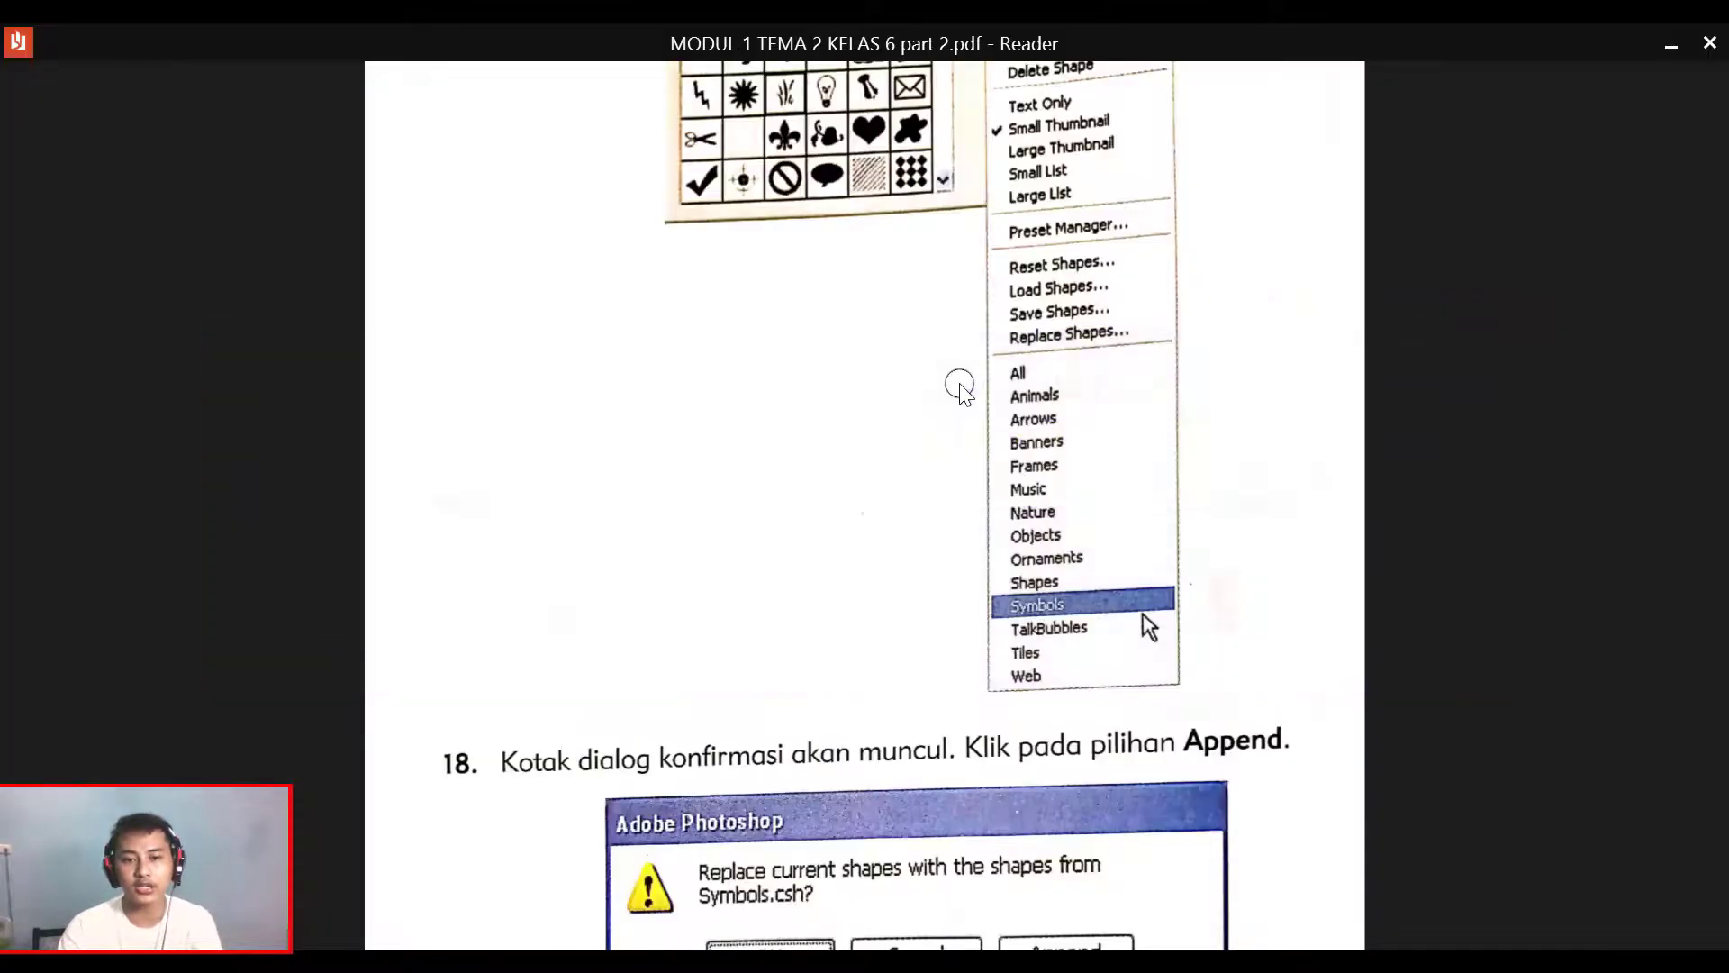
Step: Scroll the tutorial to steps 19–20 on picking and arranging the recycle symbol
{"action": "scroll", "coordinate": [959, 387], "scroll_direction": "down", "scroll_amount": 4}
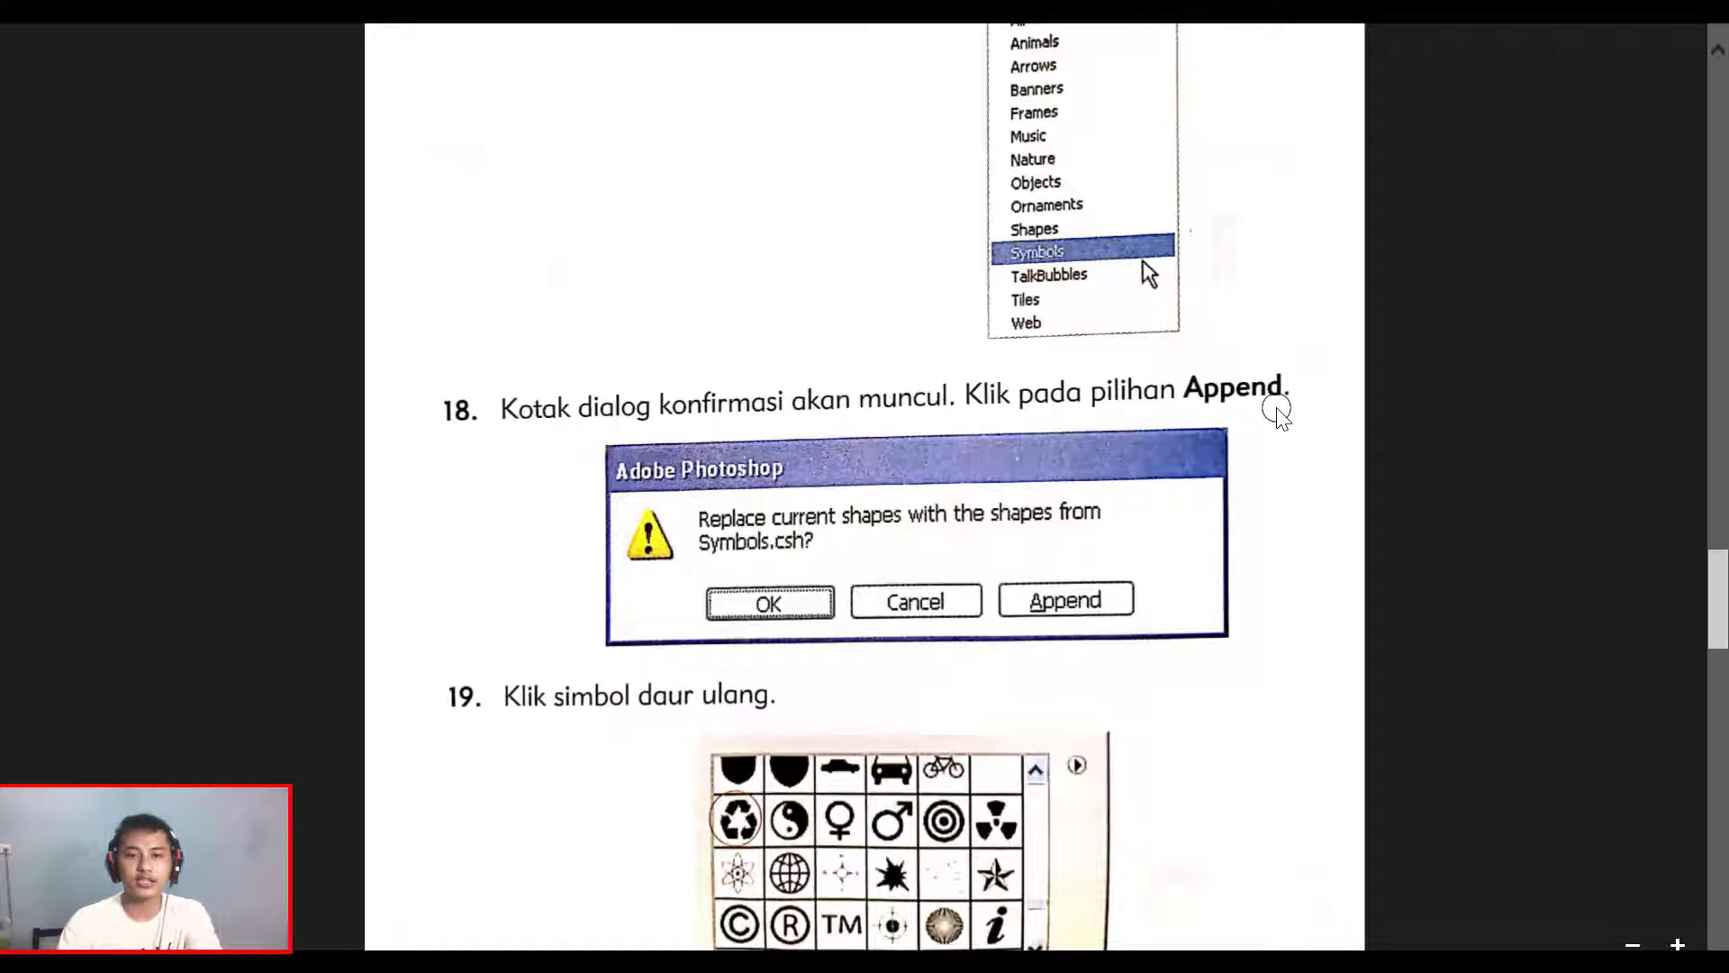
{"action": "scroll", "coordinate": [1277, 411], "scroll_direction": "down", "scroll_amount": 5}
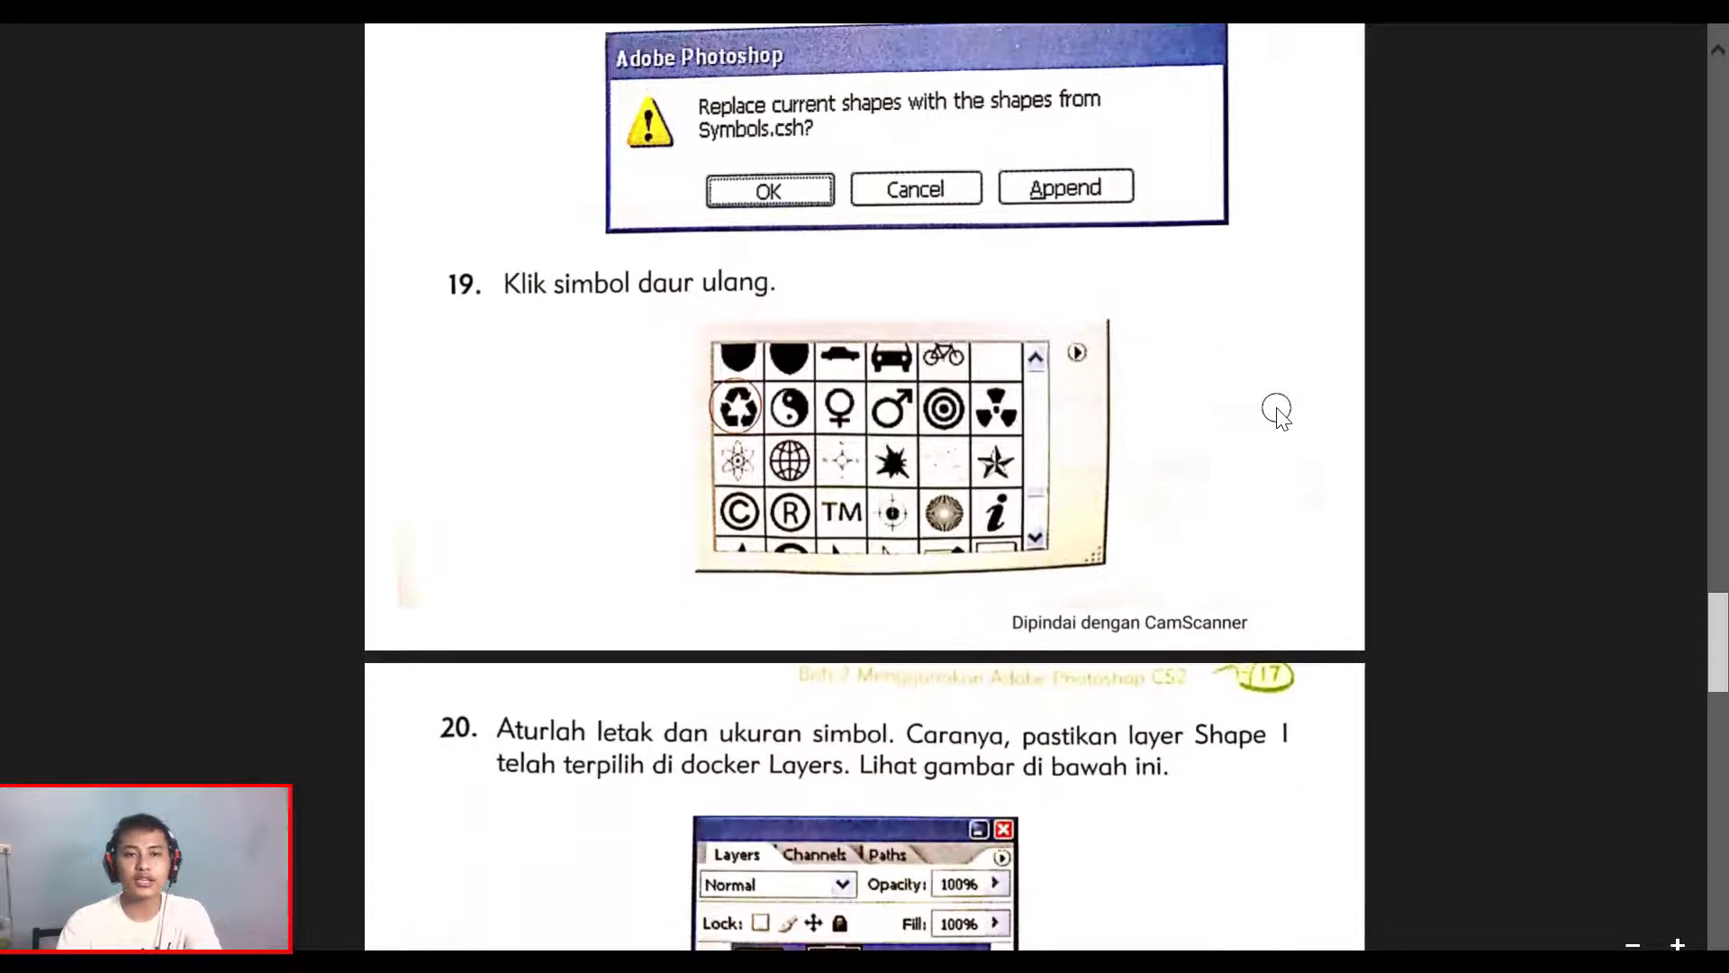
Step: Draw the recycle symbol as Shape 1 in the upper-left area inside the green frame
{"action": "key", "text": "alt+Tab"}
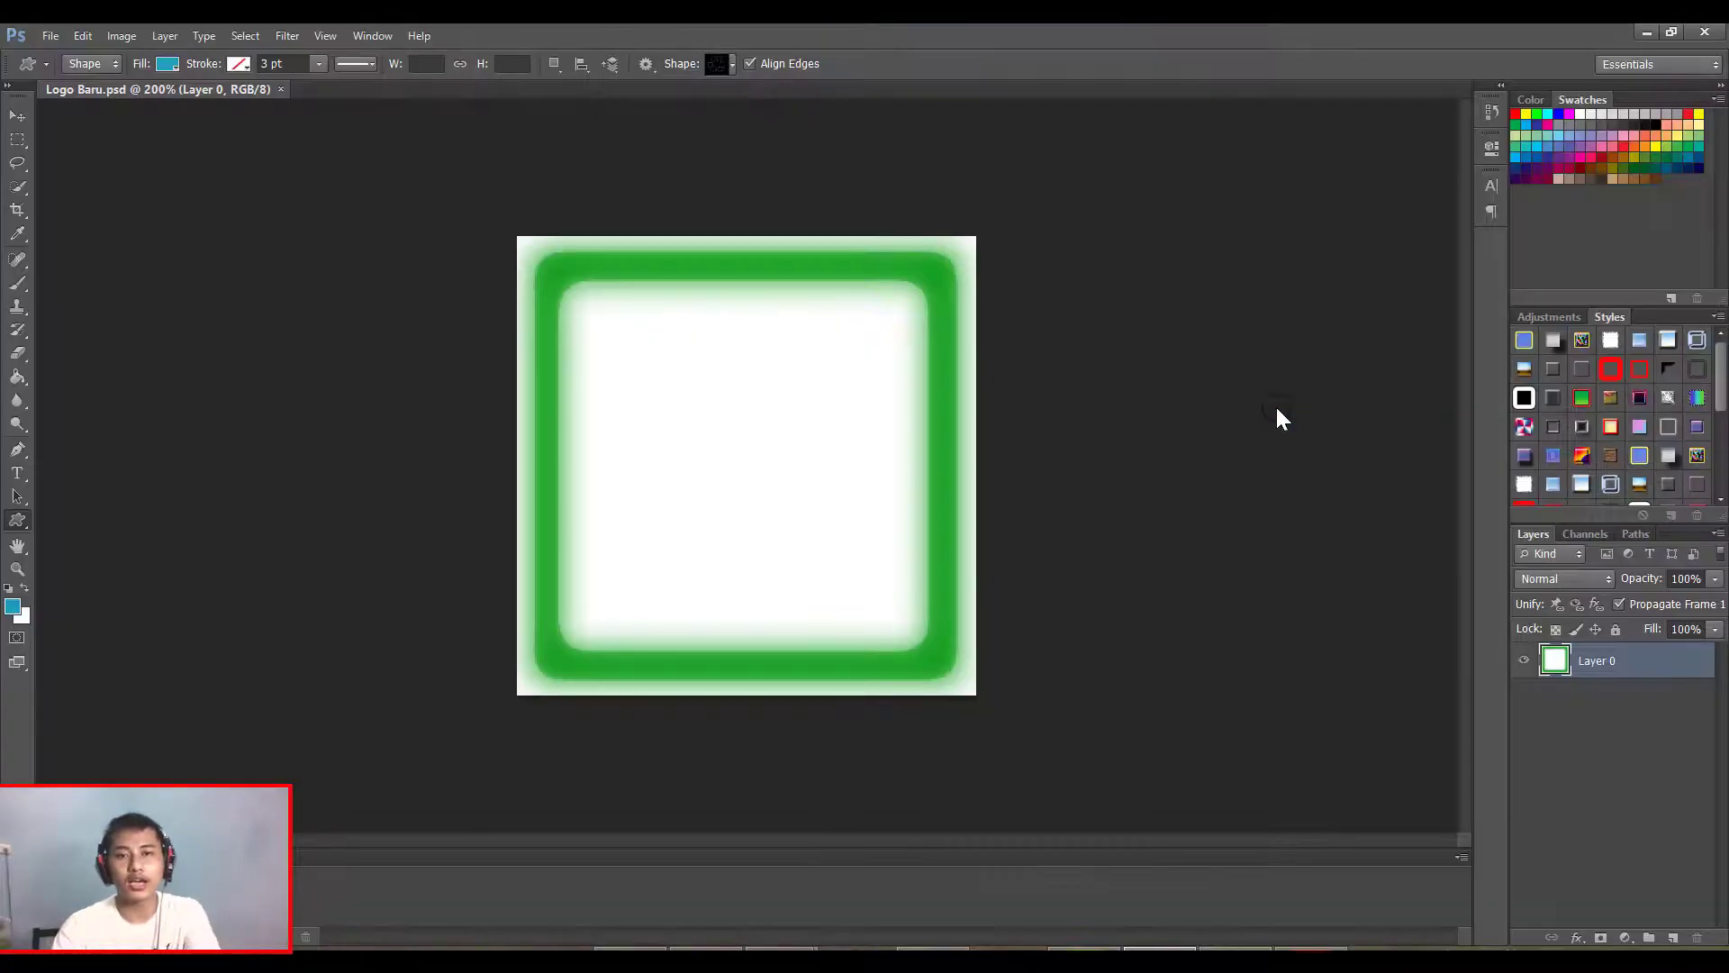
{"action": "left_click", "coordinate": [732, 62]}
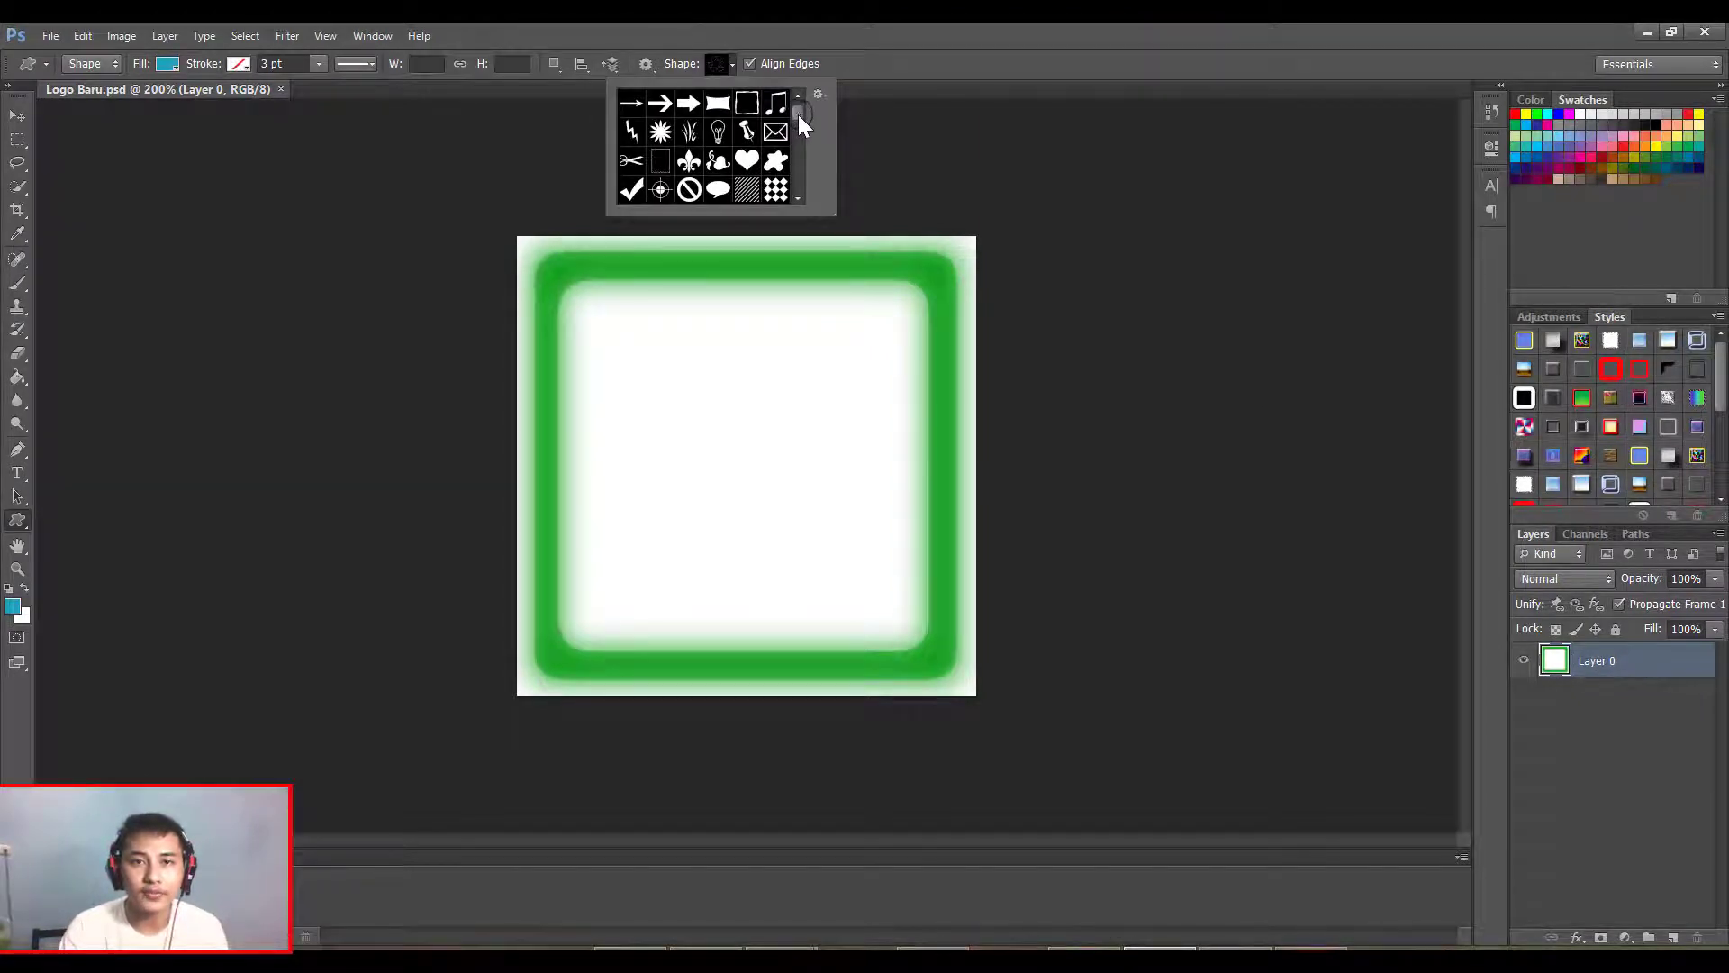
{"action": "left_click_drag", "start_coordinate": [798, 116], "coordinate": [798, 131]}
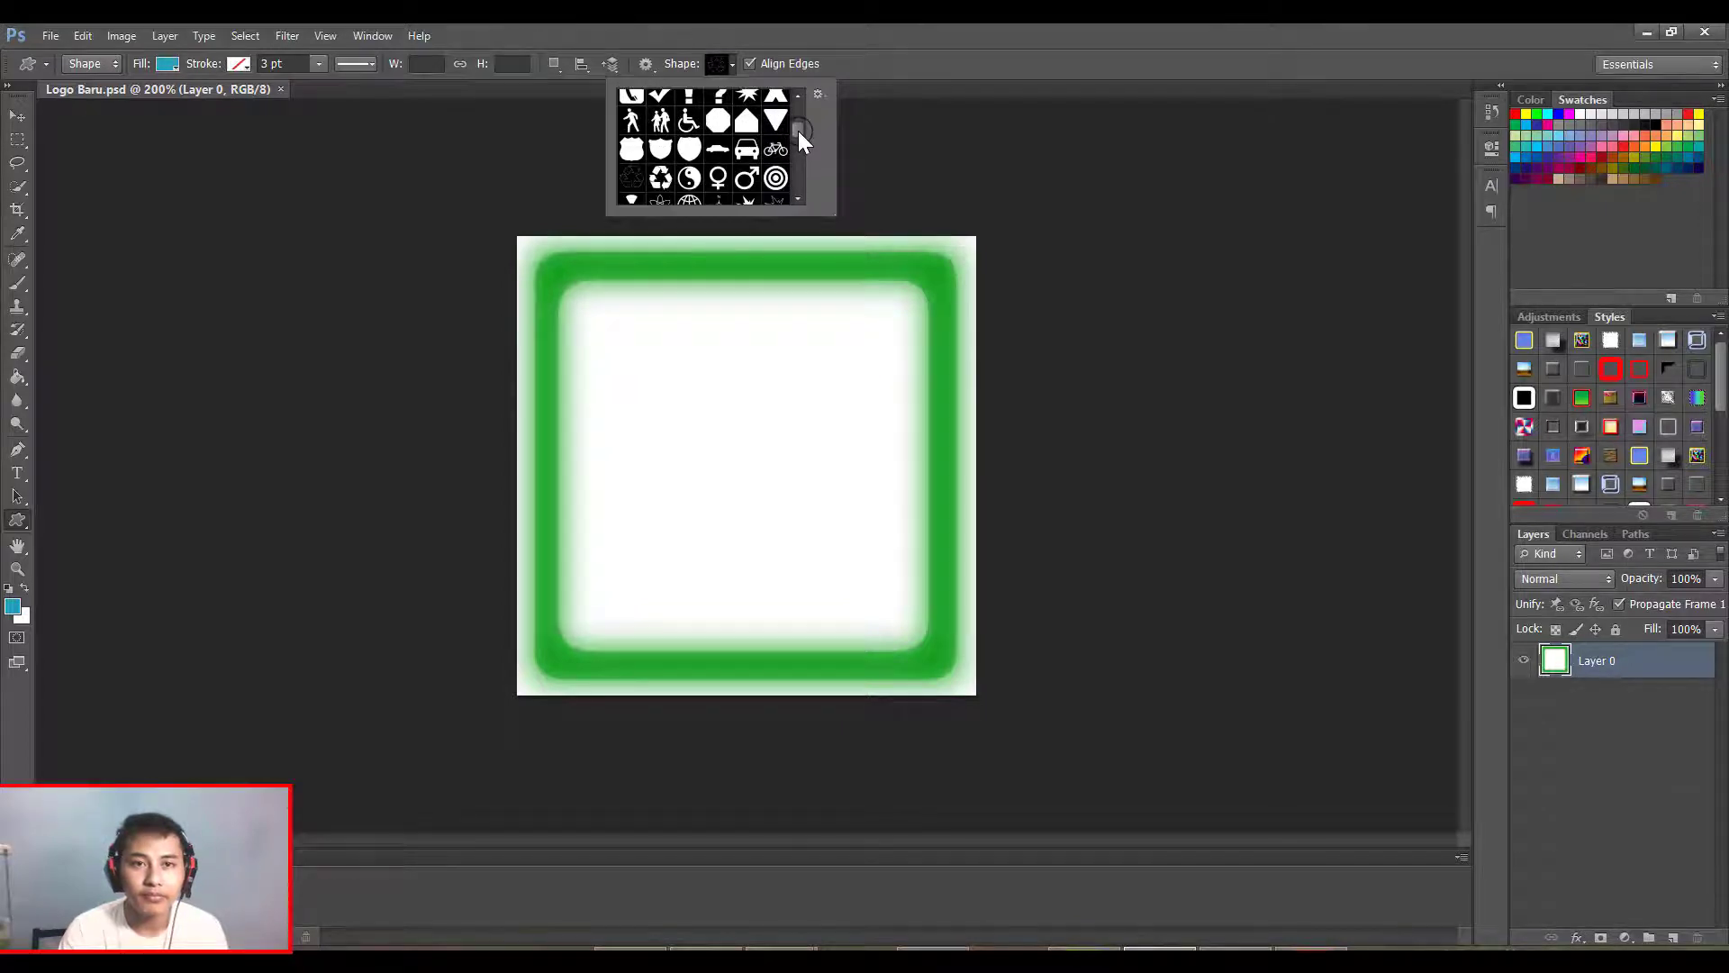
{"action": "left_click", "coordinate": [662, 179]}
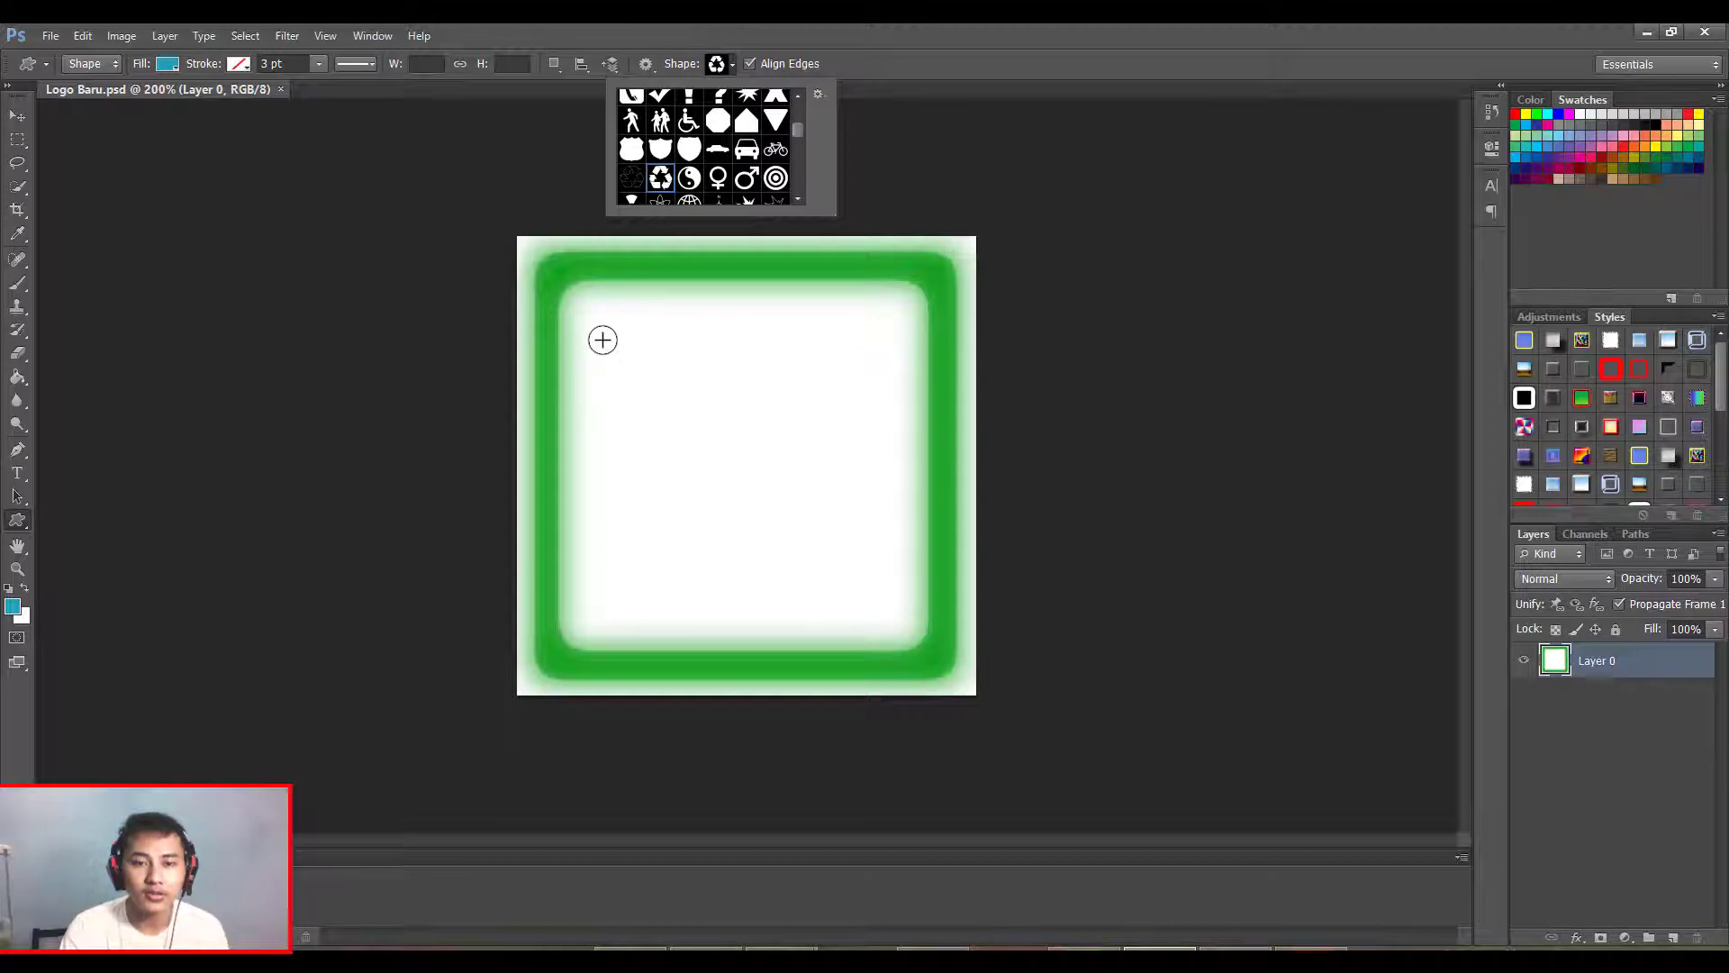
{"action": "left_click_drag", "start_coordinate": [598, 340], "coordinate": [769, 500]}
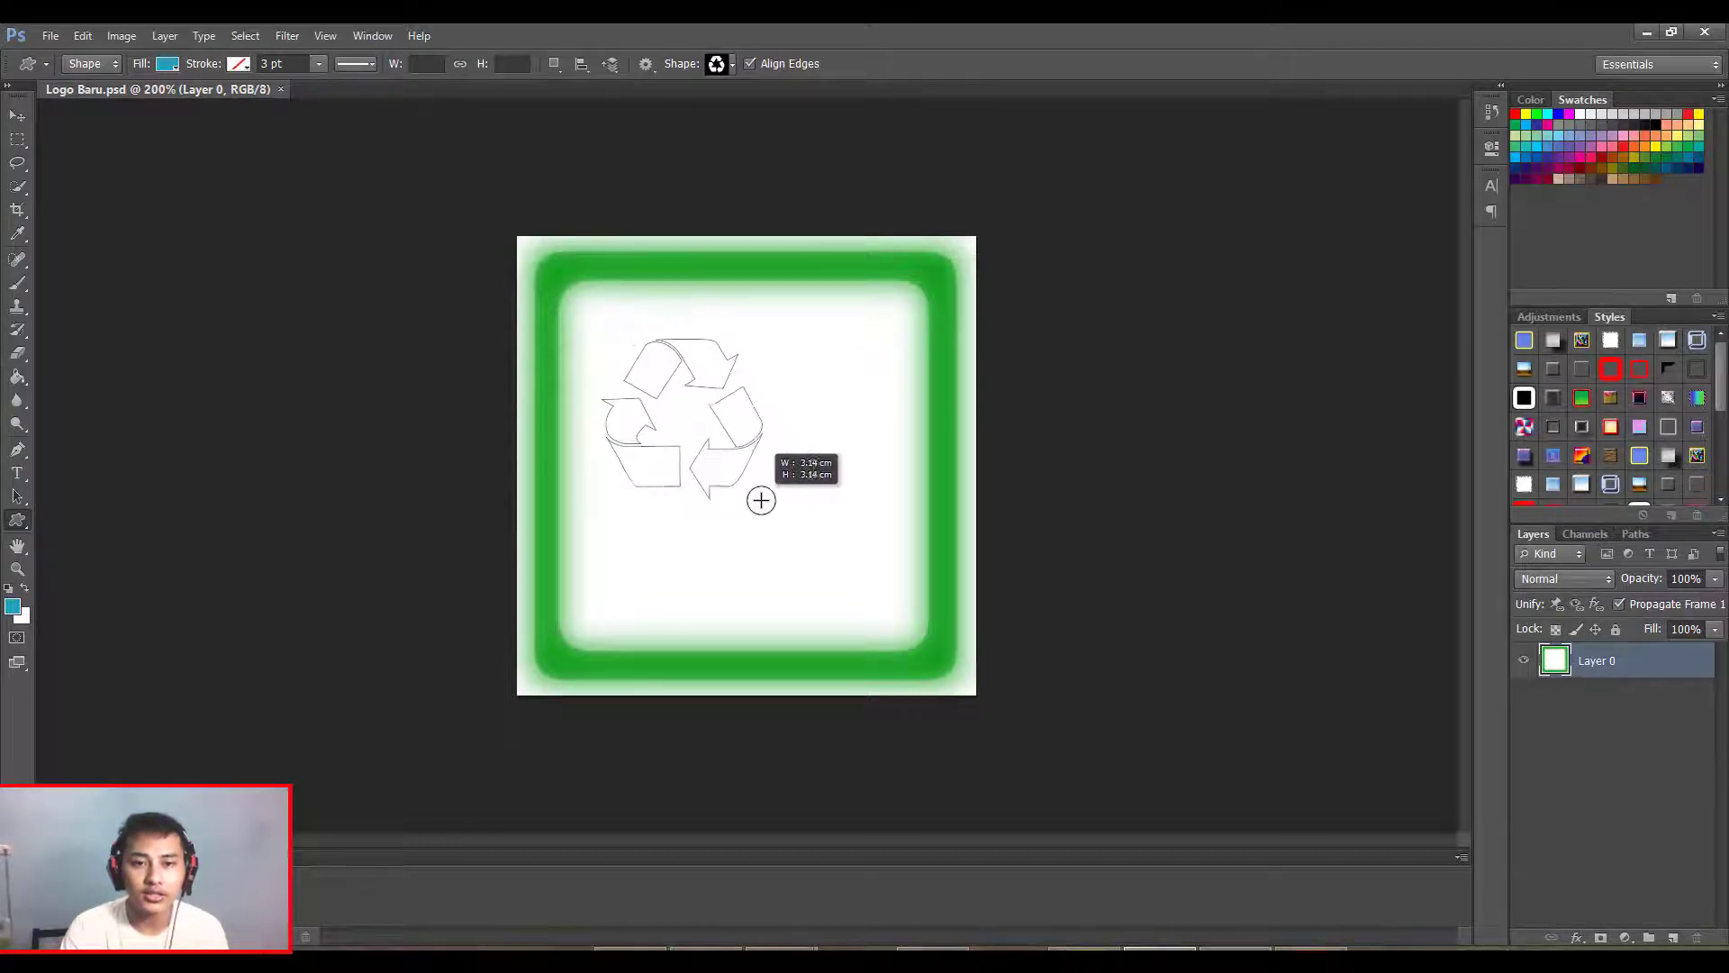
{"action": "left_click_drag", "start_coordinate": [769, 500], "coordinate": [775, 514]}
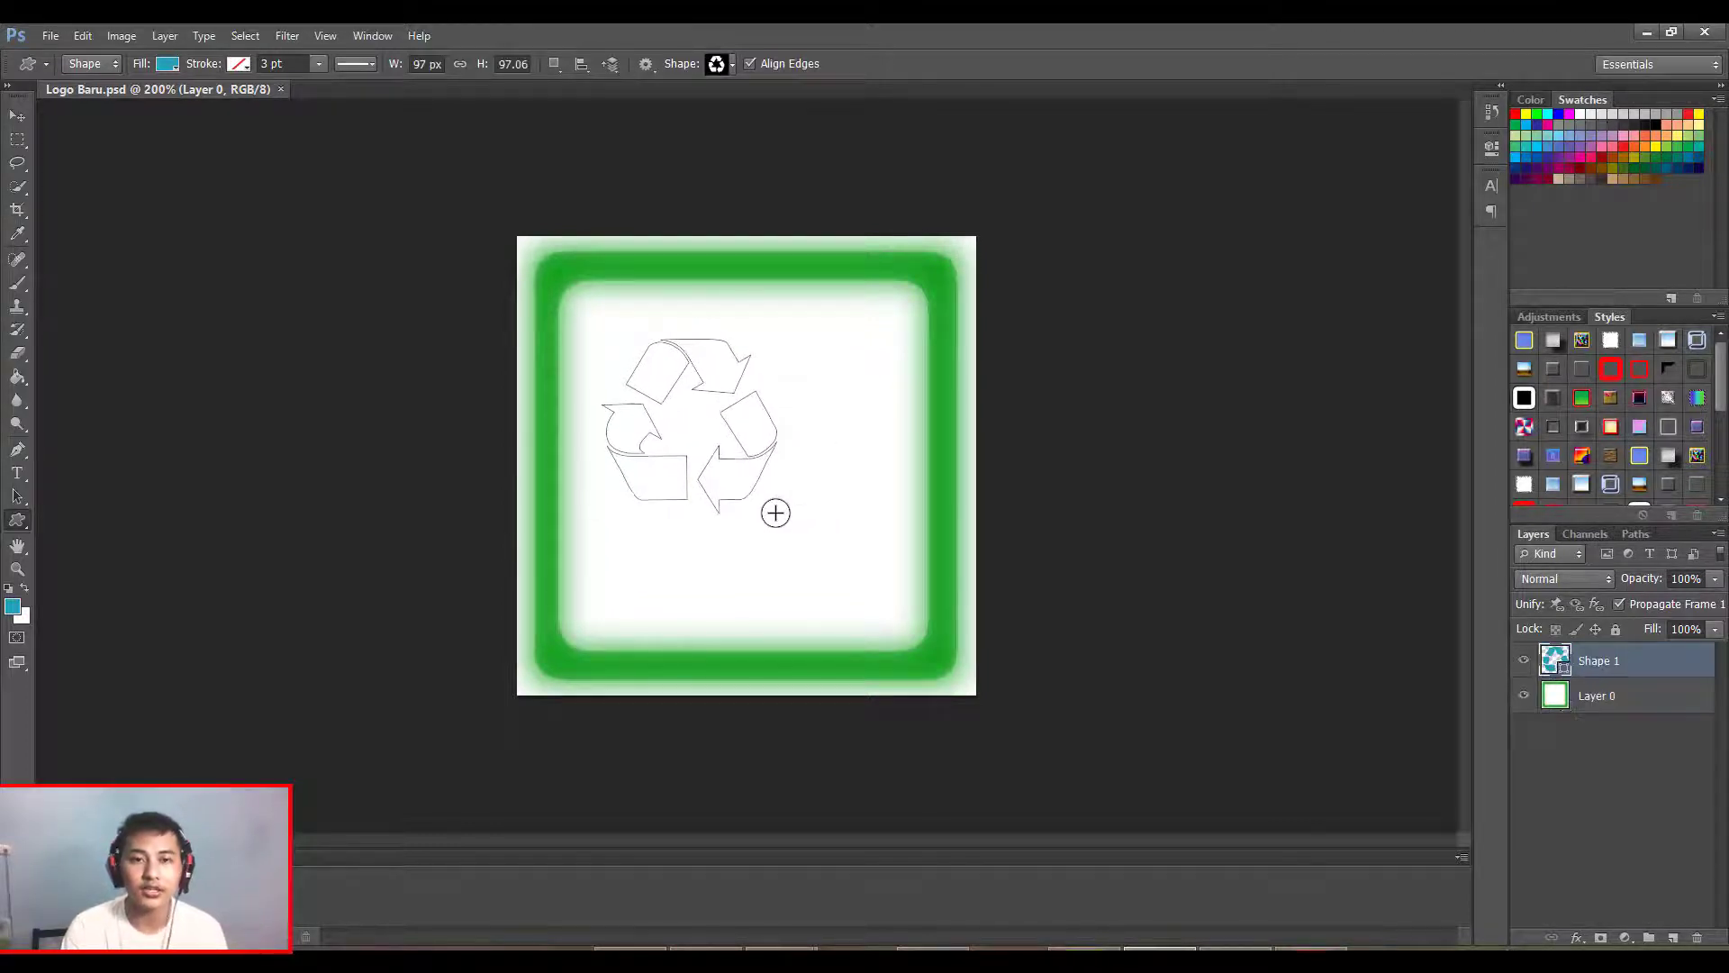
{"action": "key", "text": "alt+Tab"}
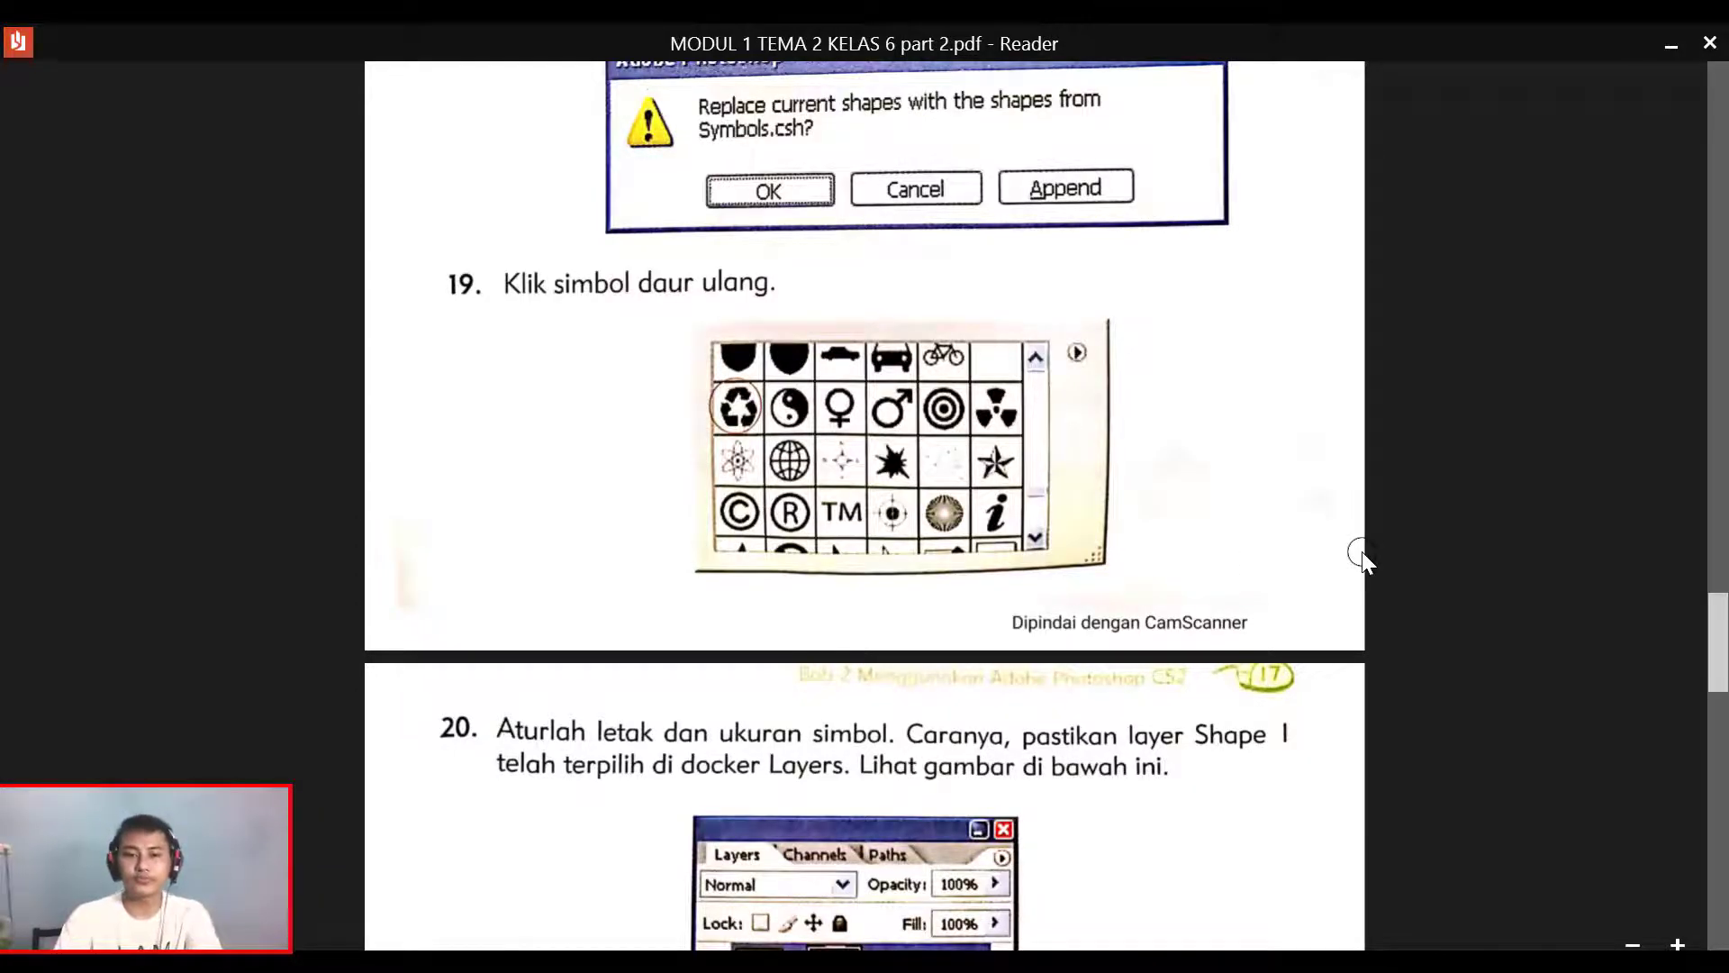
Step: Scroll the tutorial to step 20 on keeping the Shape 1 layer selected
{"action": "scroll", "coordinate": [1361, 551], "scroll_direction": "down", "scroll_amount": 1}
{"action": "scroll", "coordinate": [1361, 551], "scroll_direction": "down", "scroll_amount": 1}
{"action": "scroll", "coordinate": [1361, 551], "scroll_direction": "down", "scroll_amount": 3}
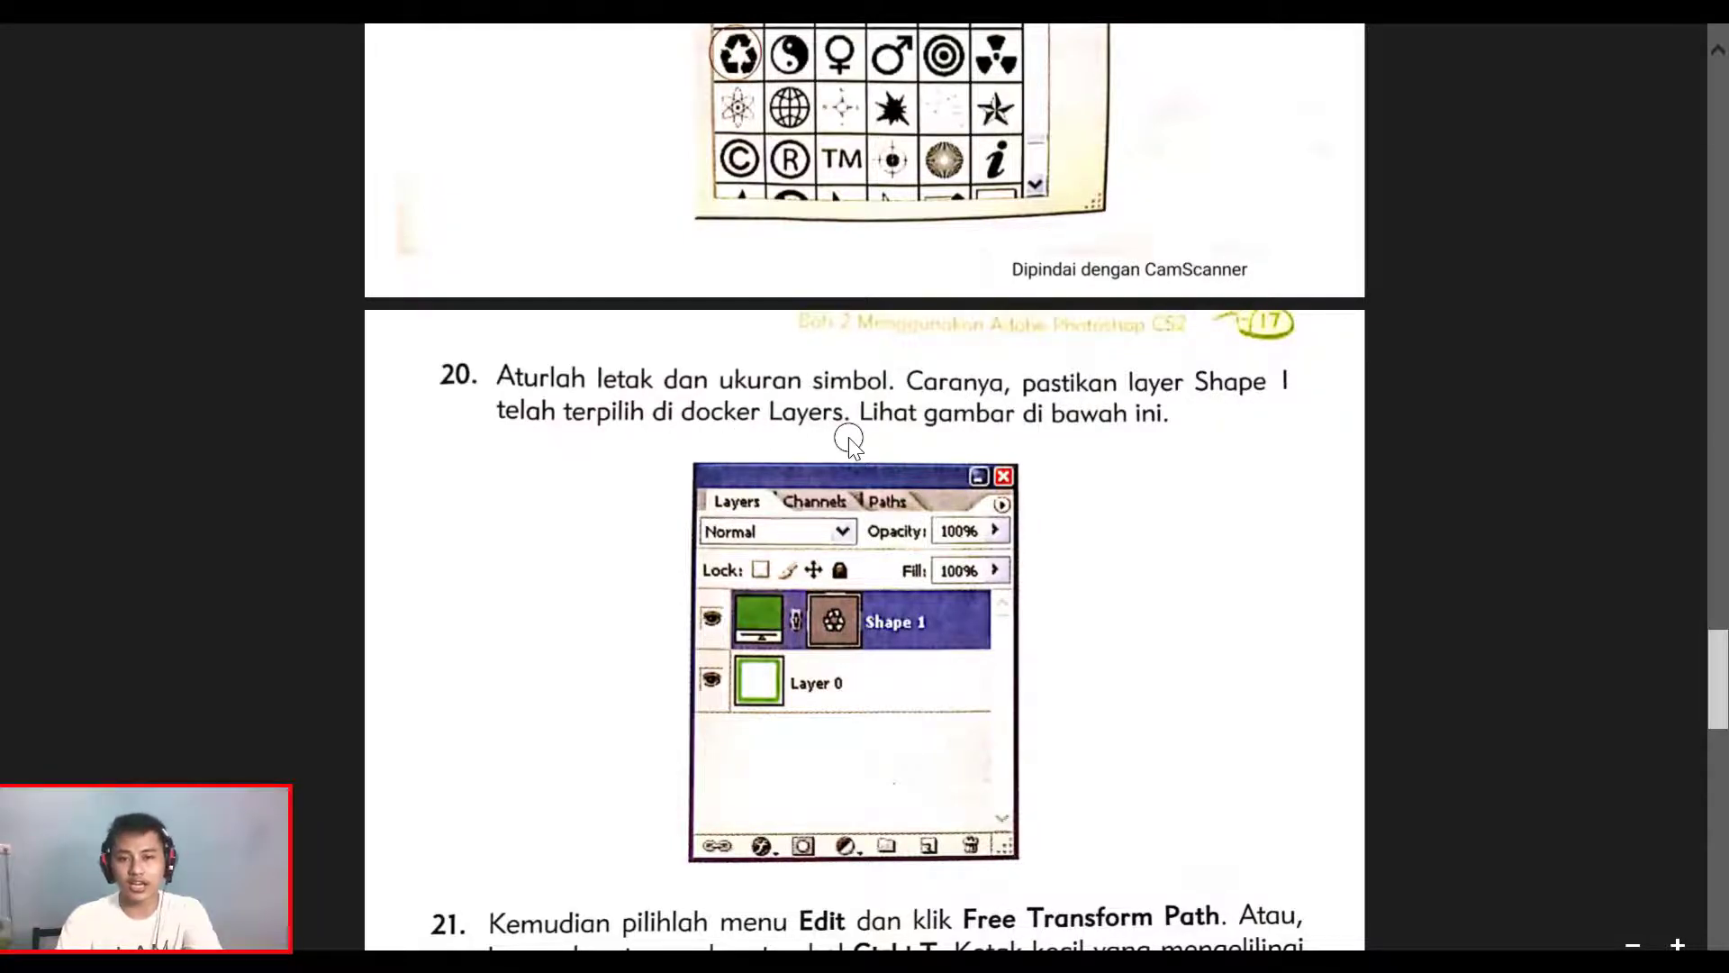
{"action": "key", "text": "alt+Tab"}
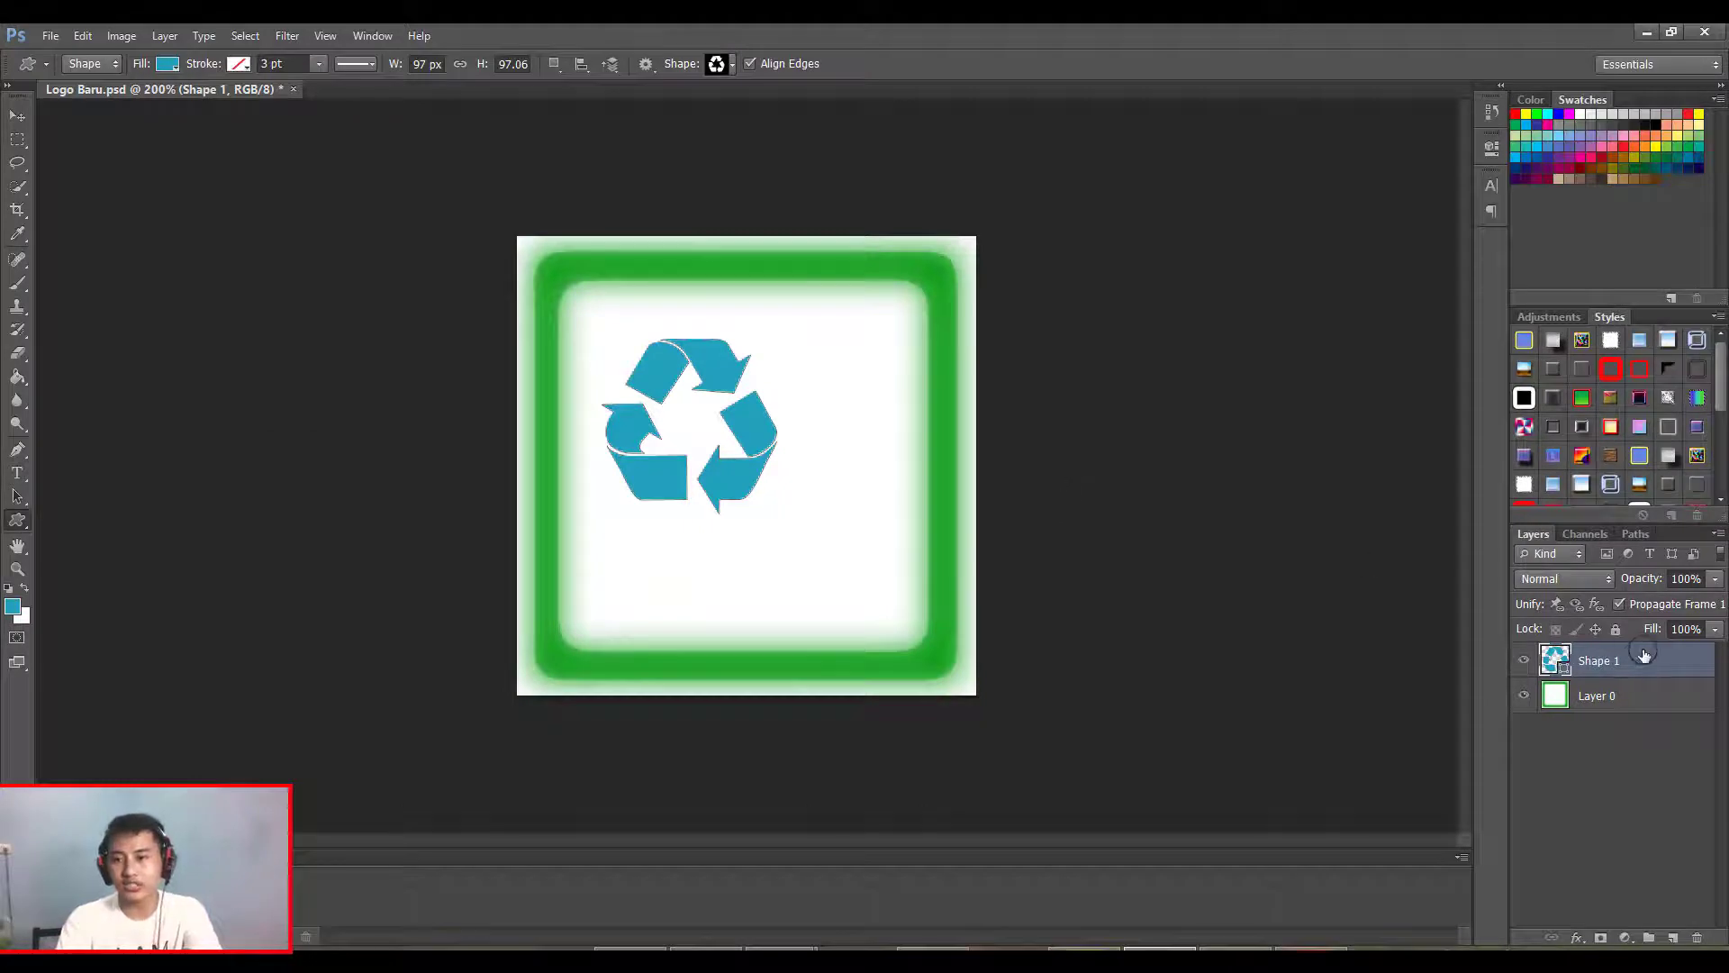
{"action": "left_click", "coordinate": [1639, 665]}
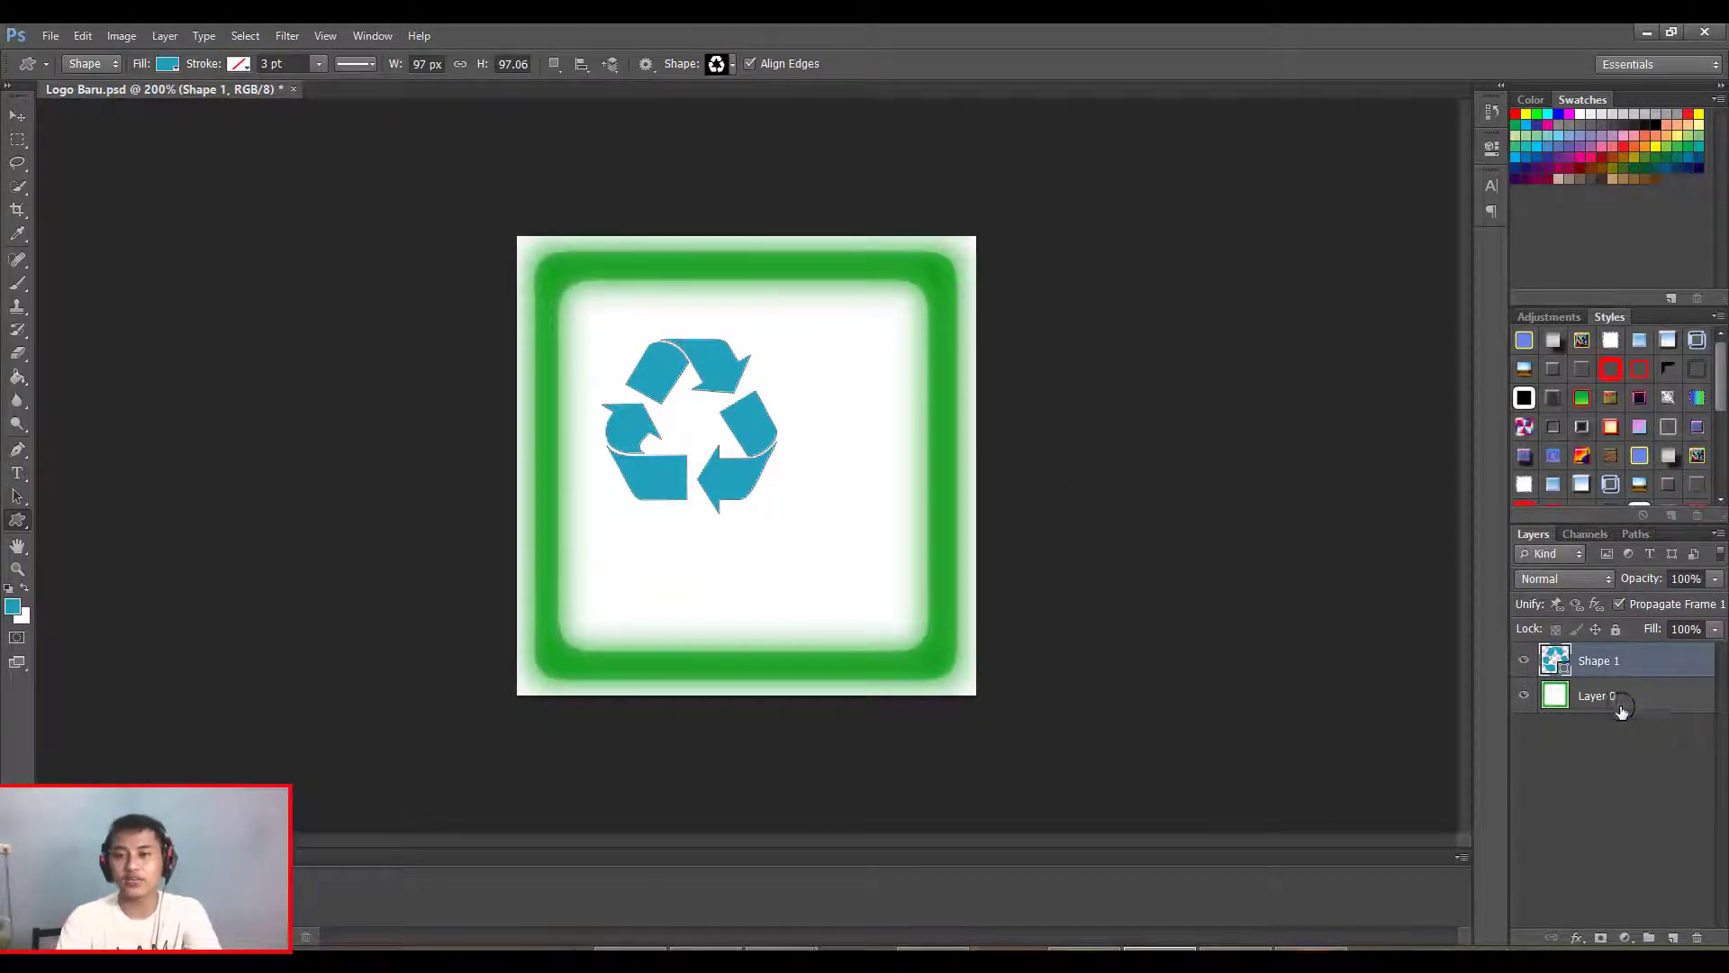
{"action": "key", "text": "alt+Tab"}
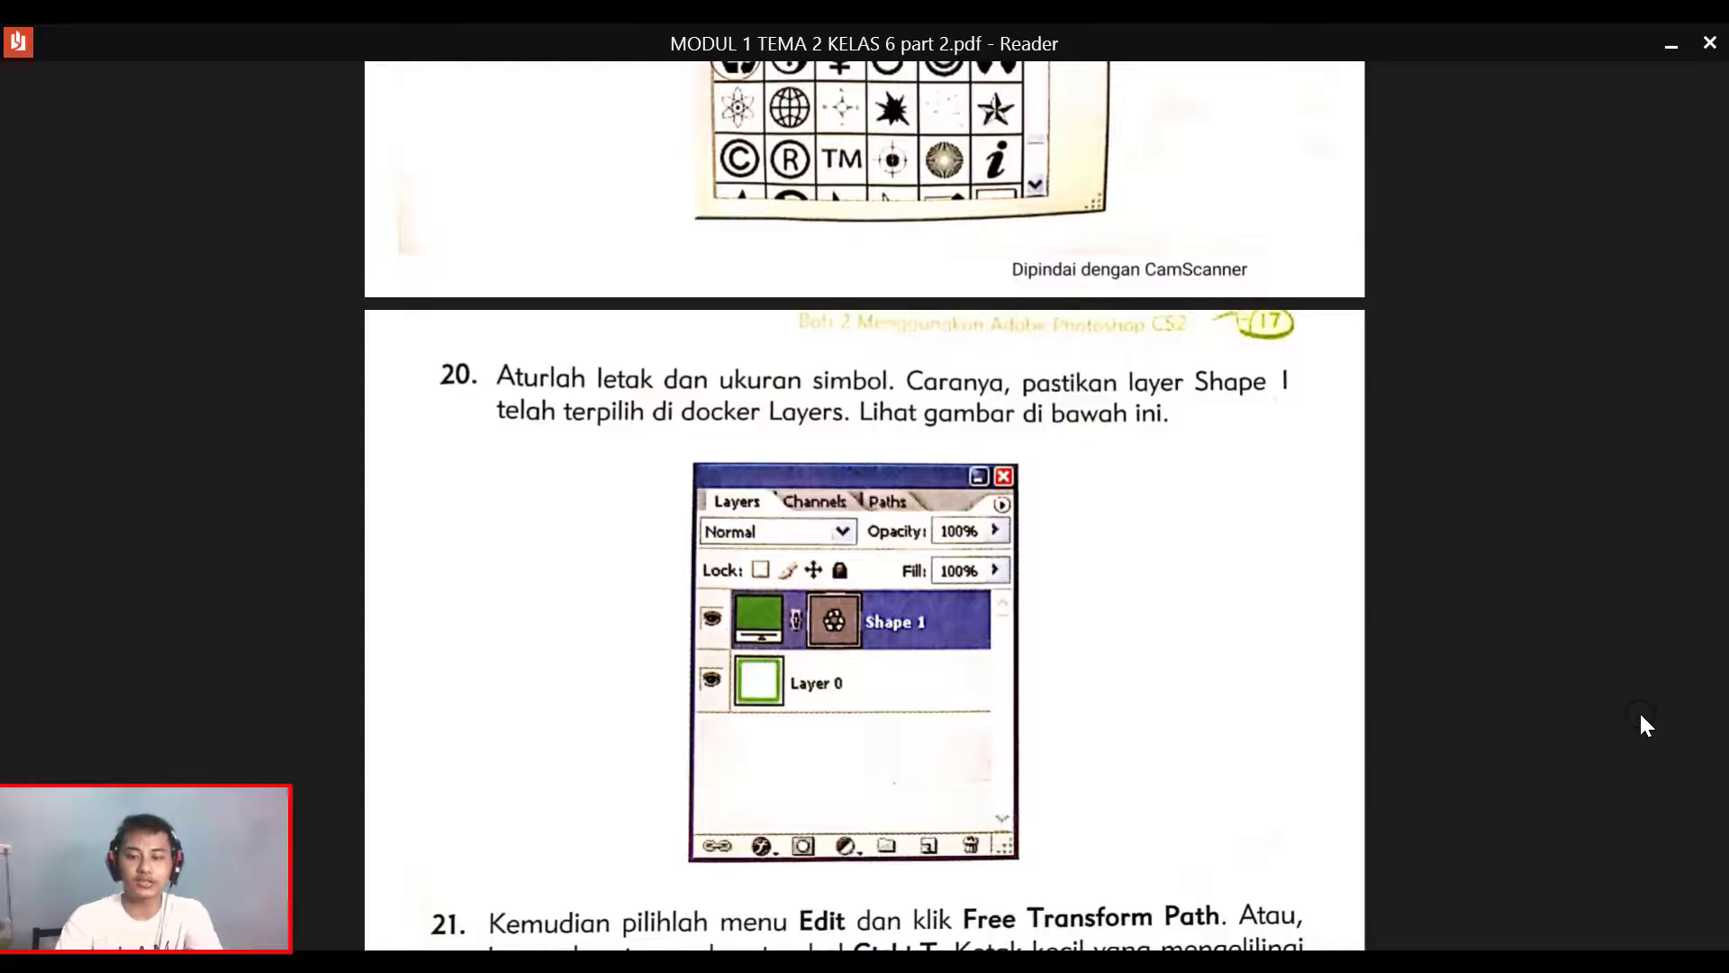
{"action": "scroll", "coordinate": [1641, 714], "scroll_direction": "down", "scroll_amount": 3}
{"action": "scroll", "coordinate": [1640, 716], "scroll_direction": "down", "scroll_amount": 2}
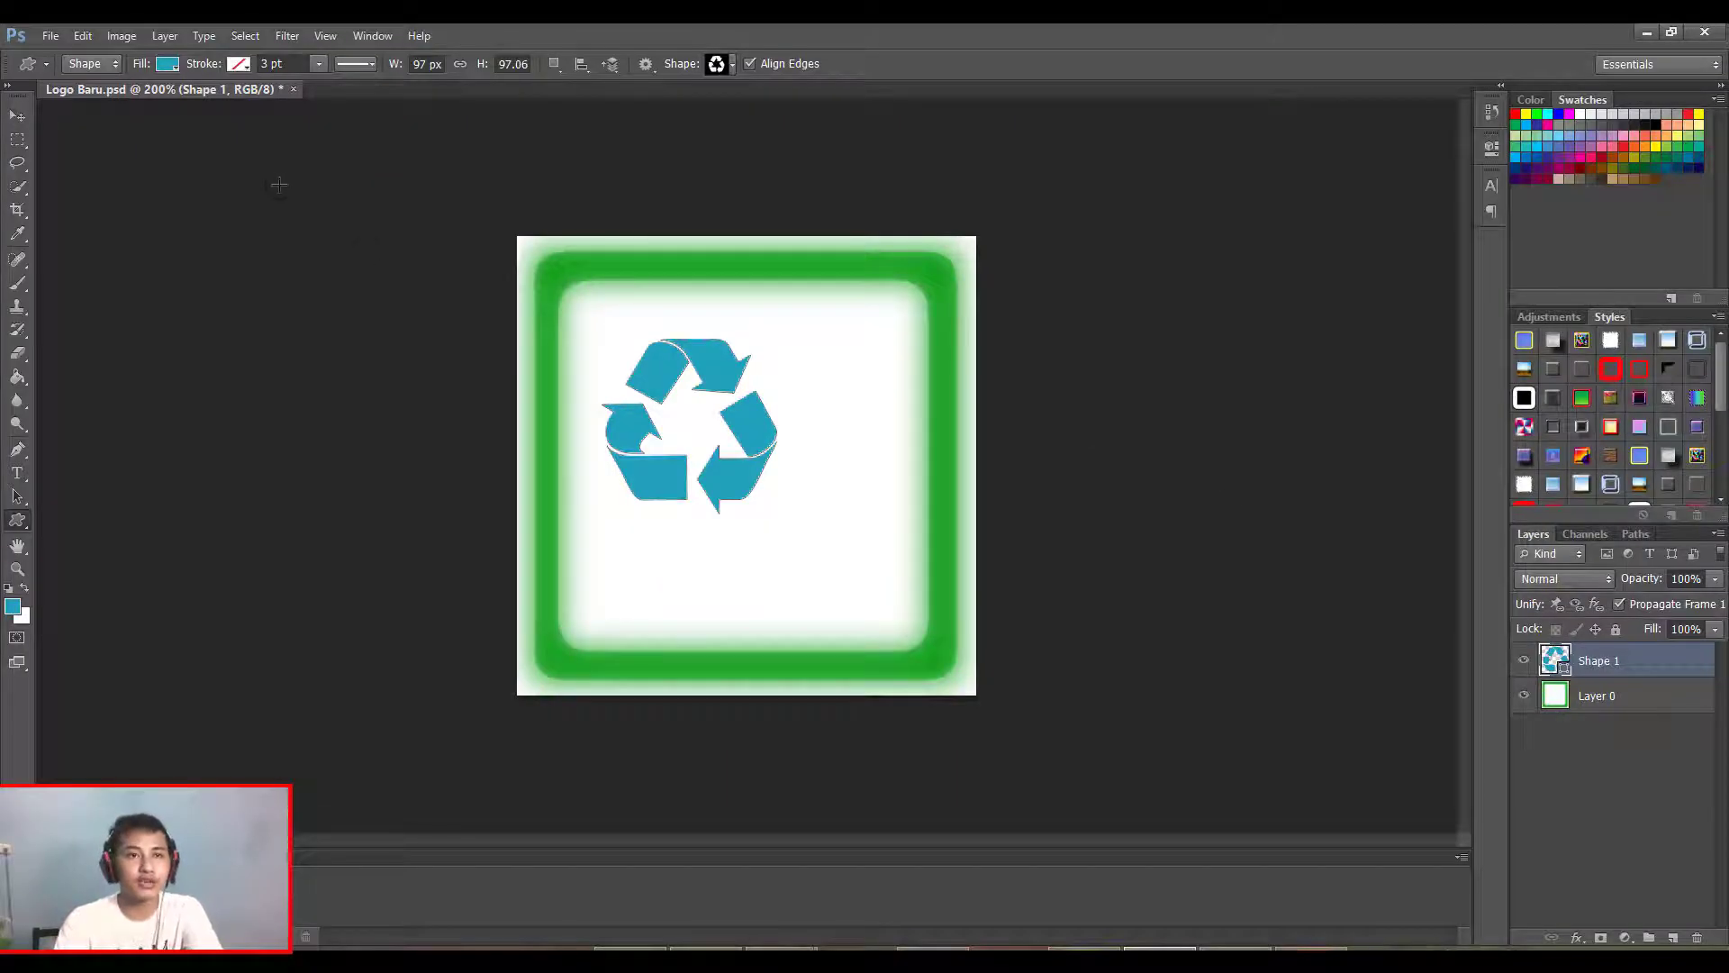
Step: Free-transform the recycle symbol to about 122.68% × 120.54% and move it higher
{"action": "left_click", "coordinate": [90, 42]}
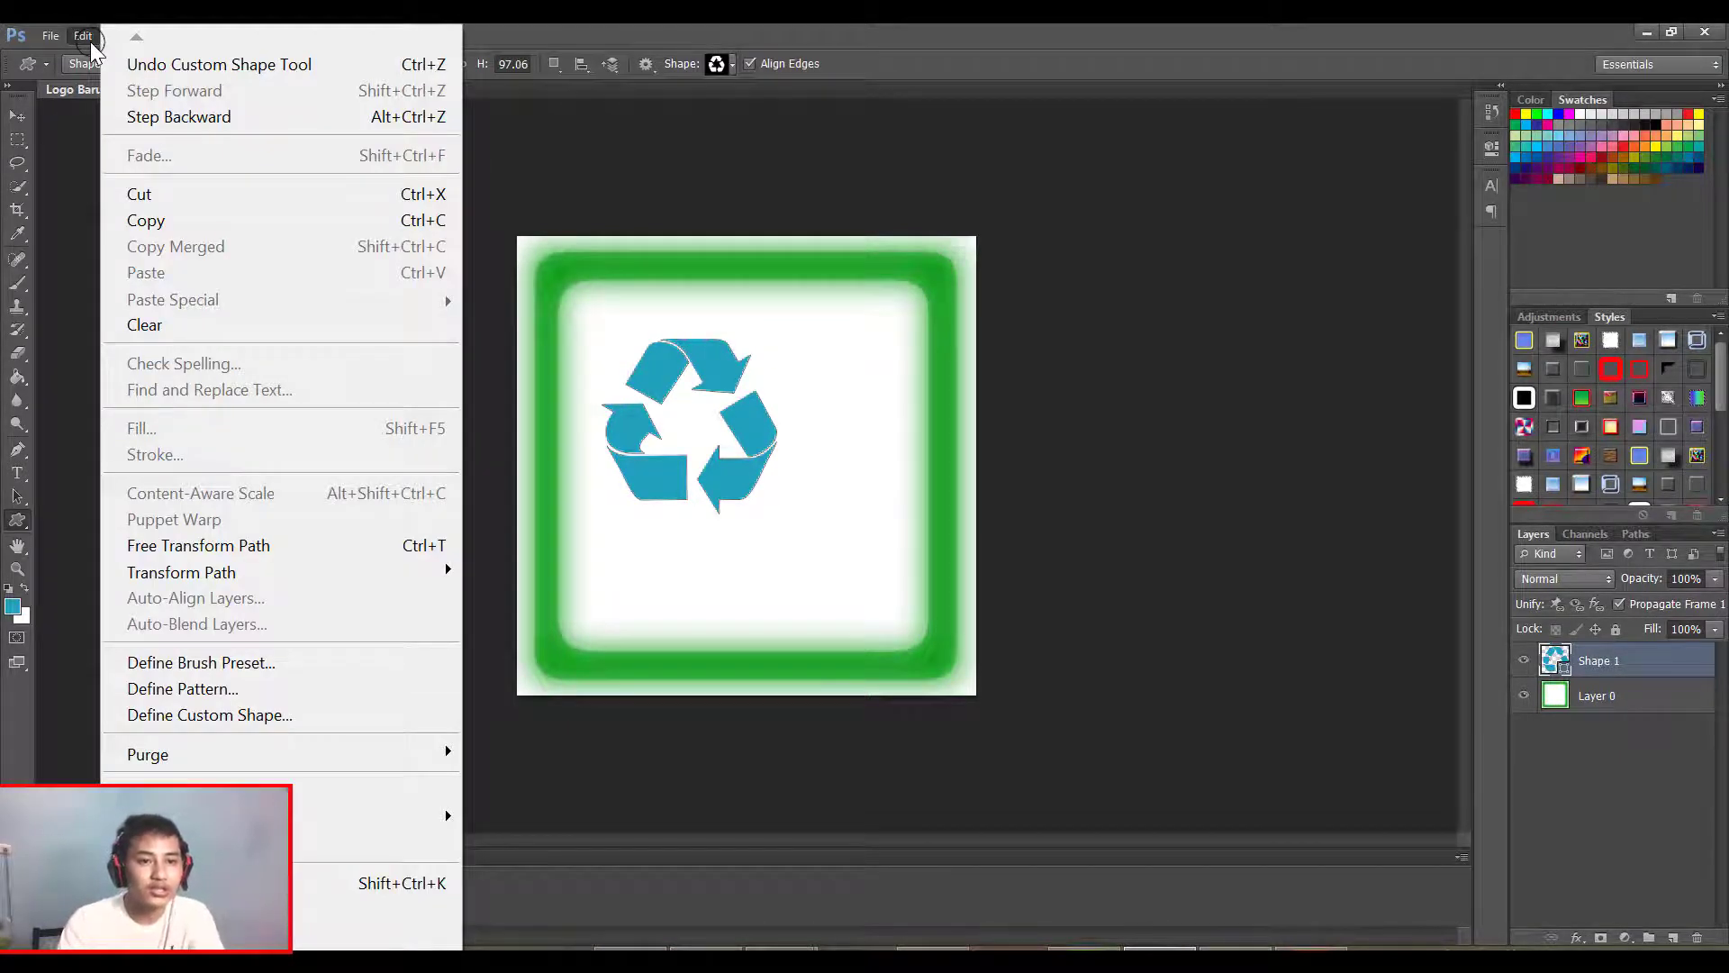
{"action": "left_click", "coordinate": [286, 573]}
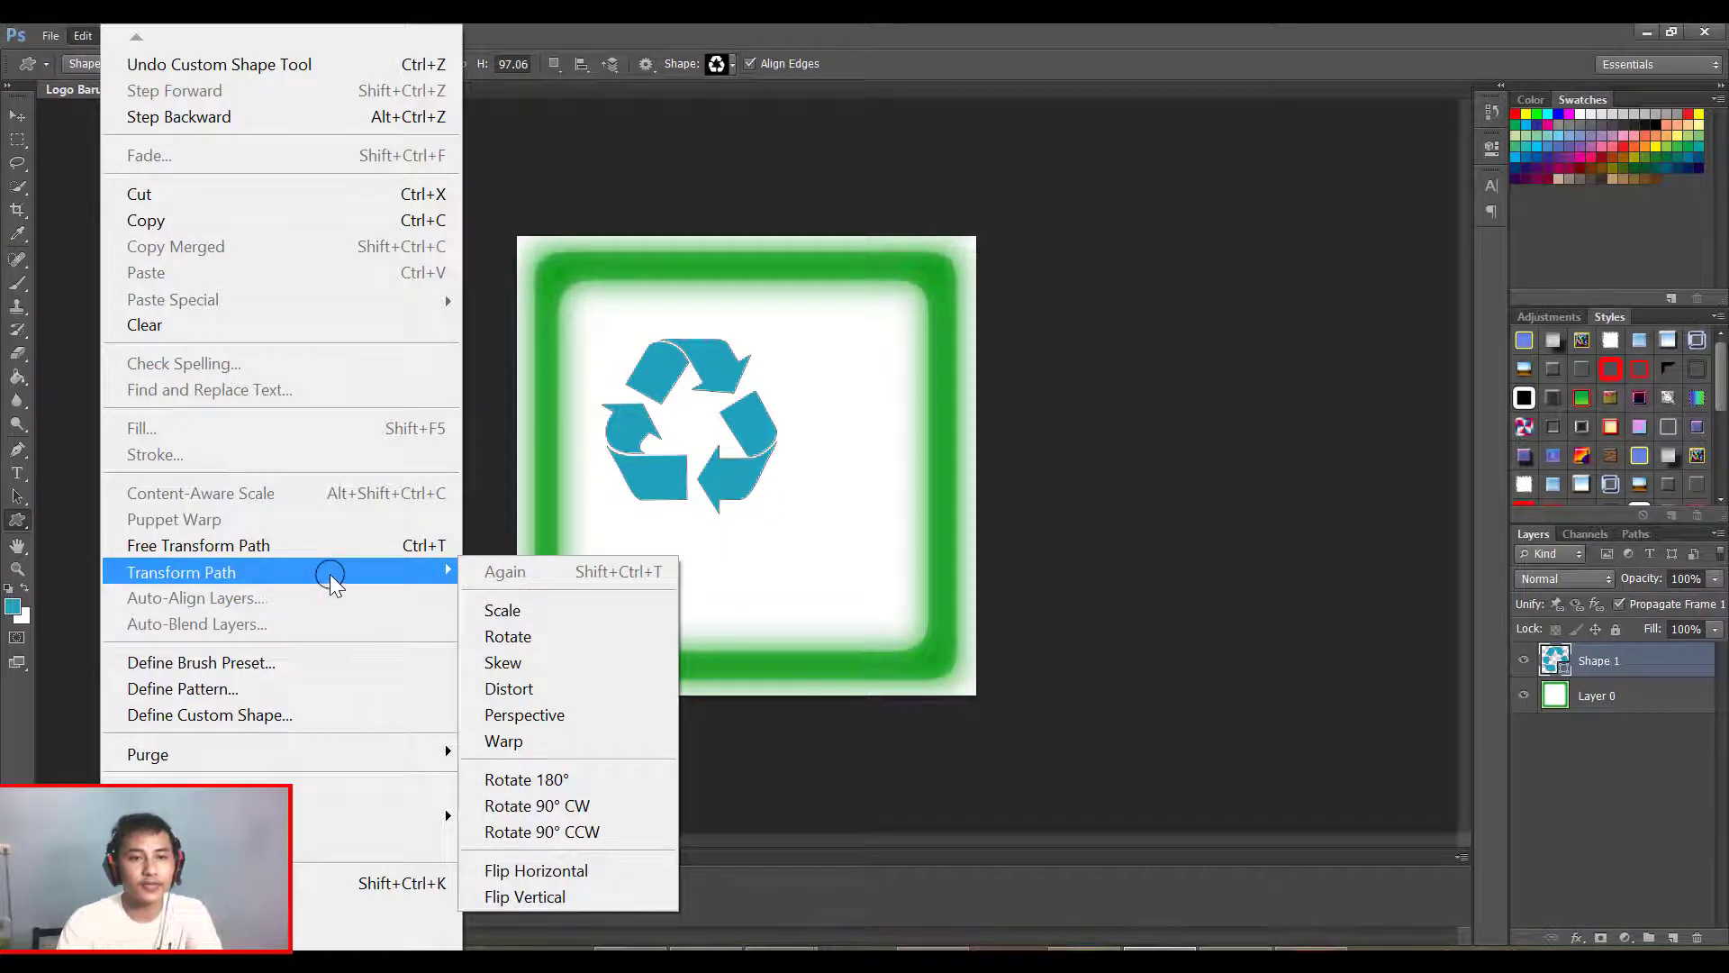
{"action": "left_click", "coordinate": [349, 547]}
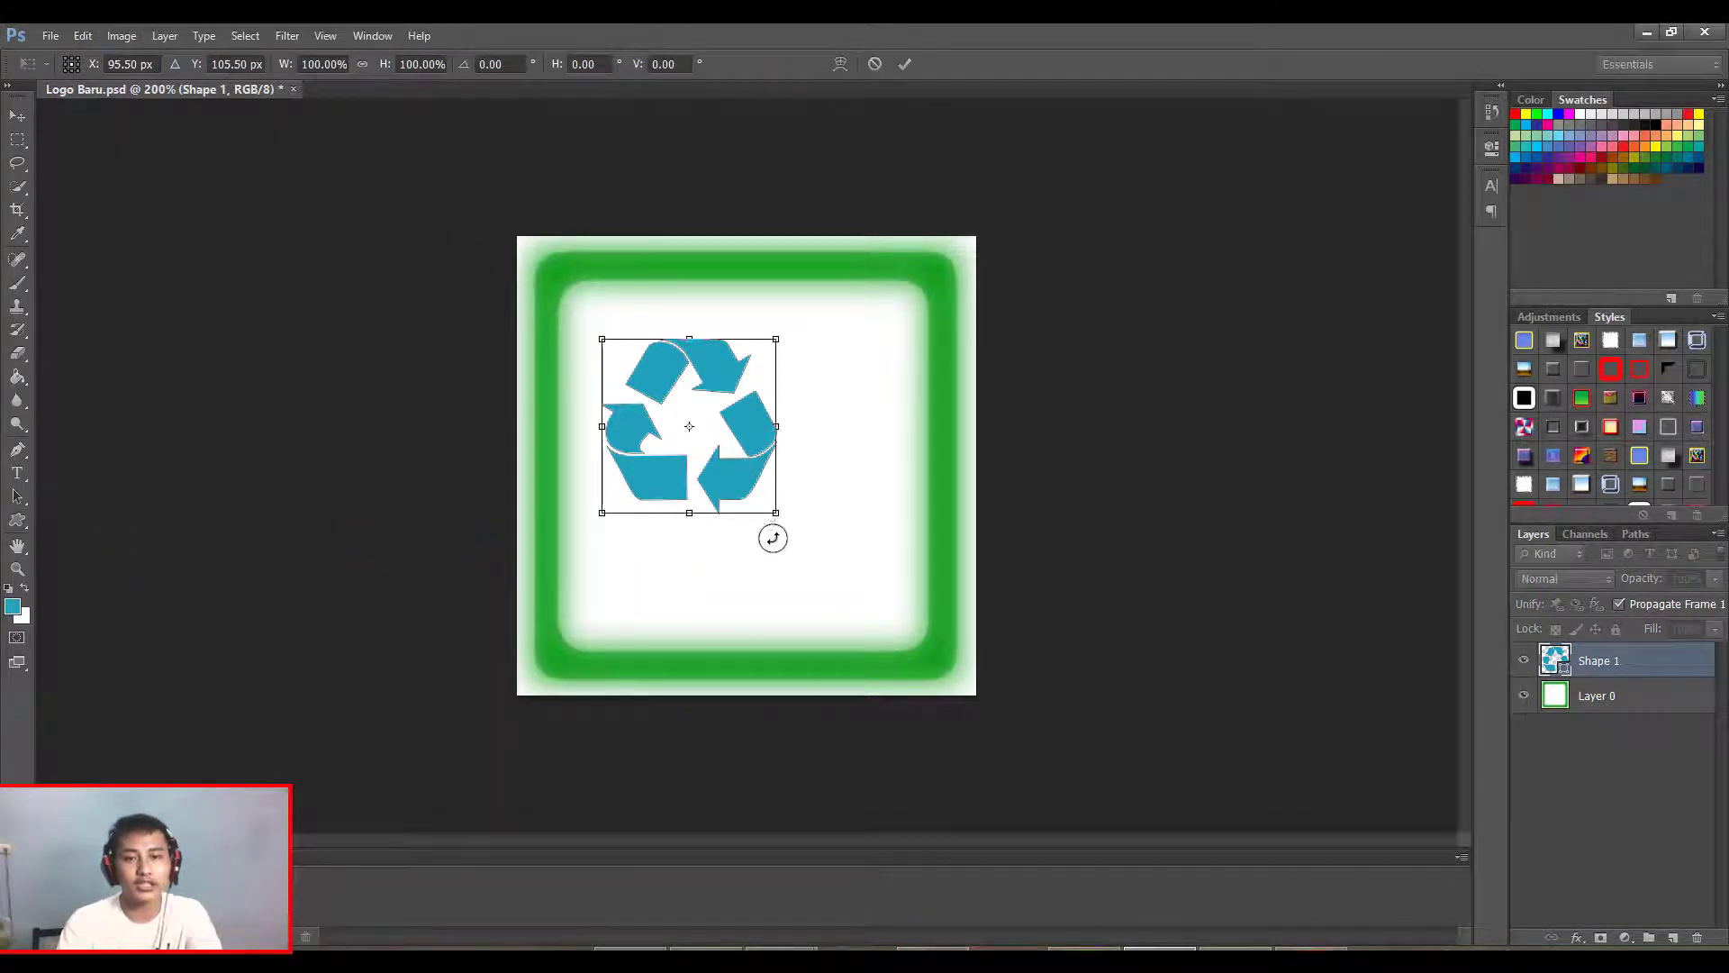
{"action": "left_click_drag", "start_coordinate": [777, 513], "coordinate": [797, 536]}
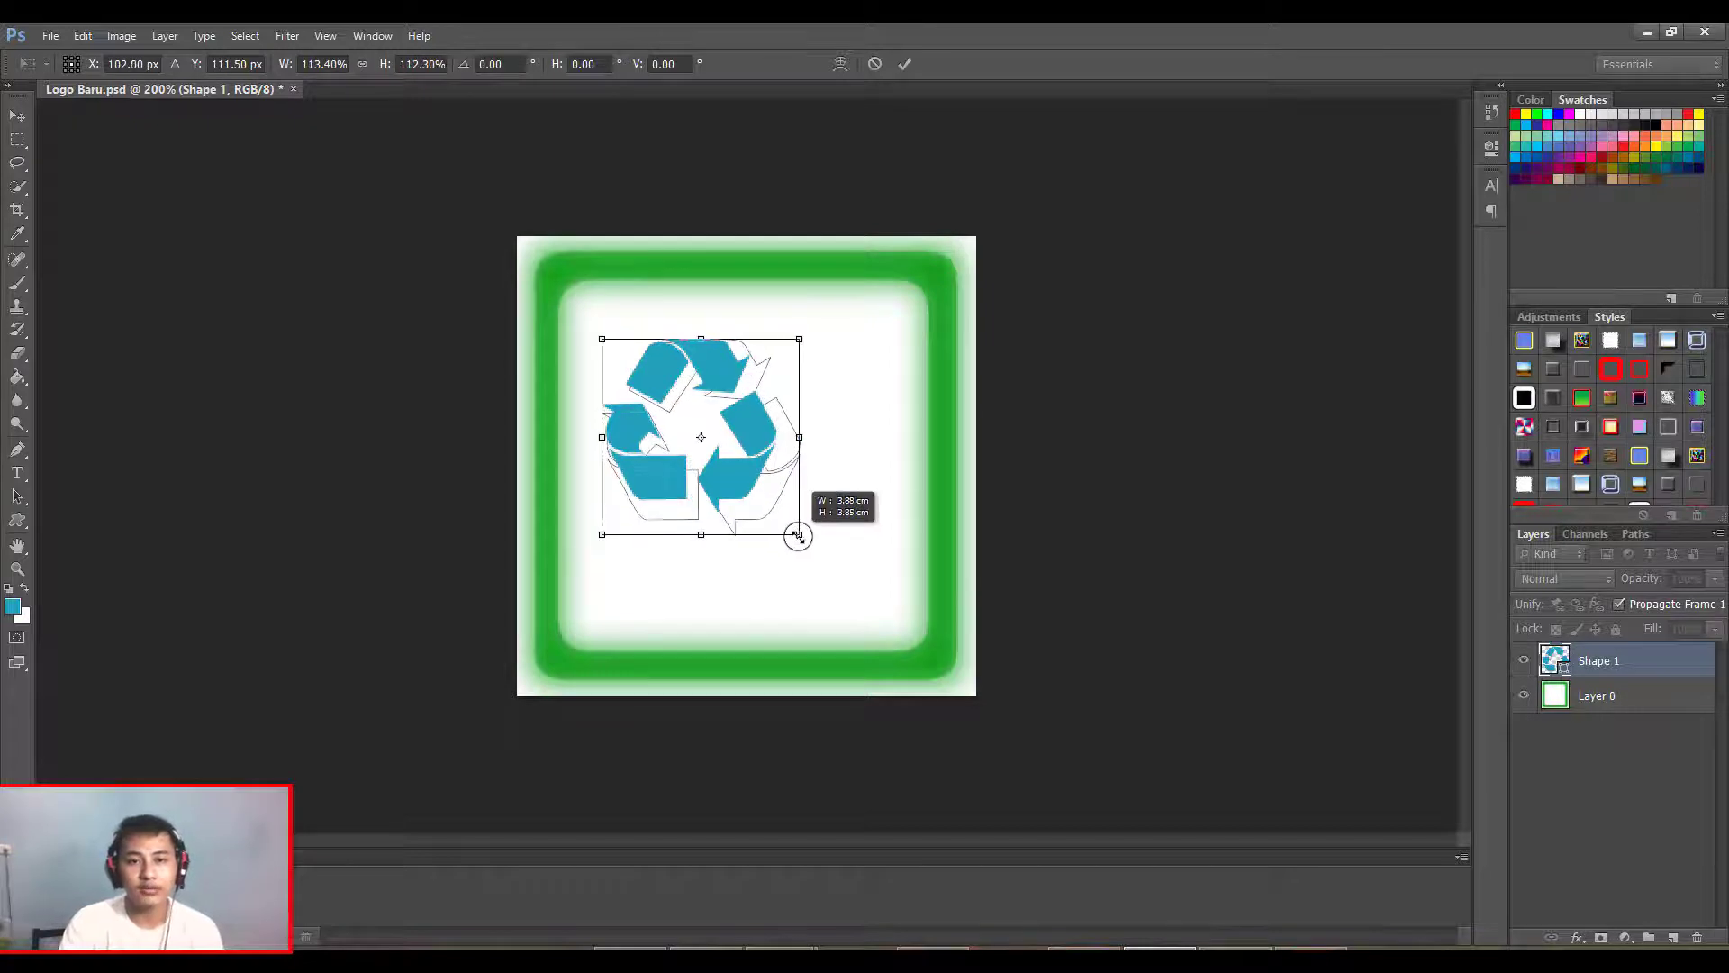
{"action": "left_click_drag", "start_coordinate": [601, 534], "coordinate": [584, 549]}
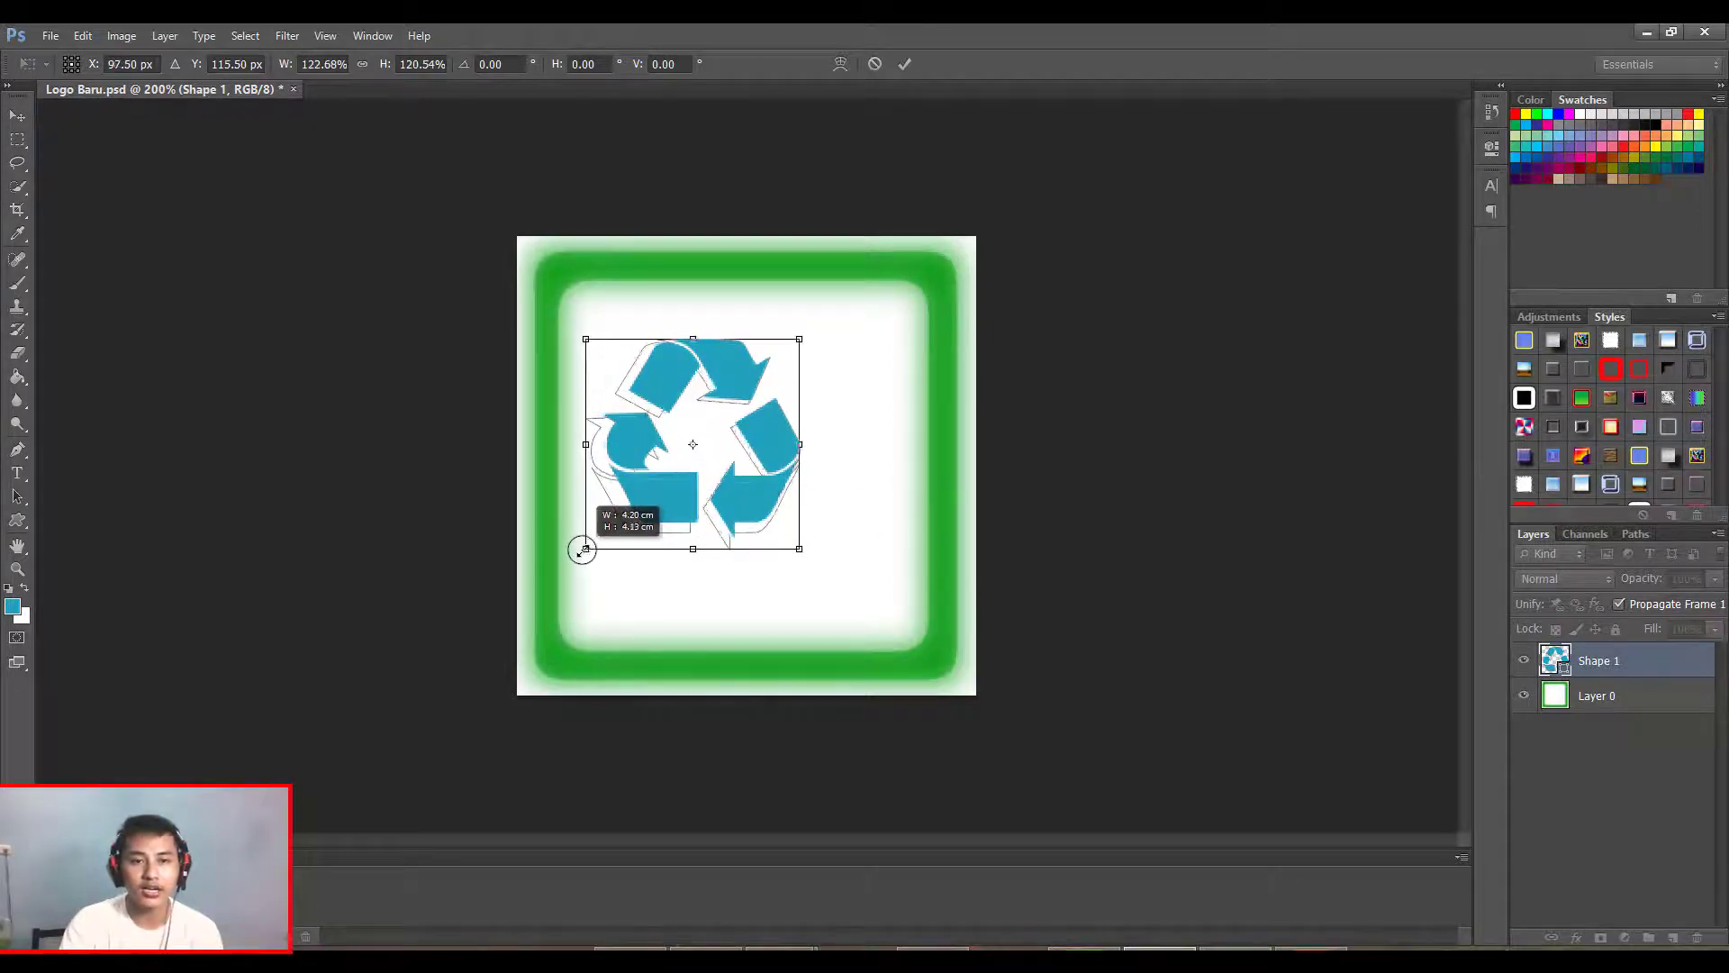
{"action": "left_click_drag", "start_coordinate": [658, 496], "coordinate": [654, 460]}
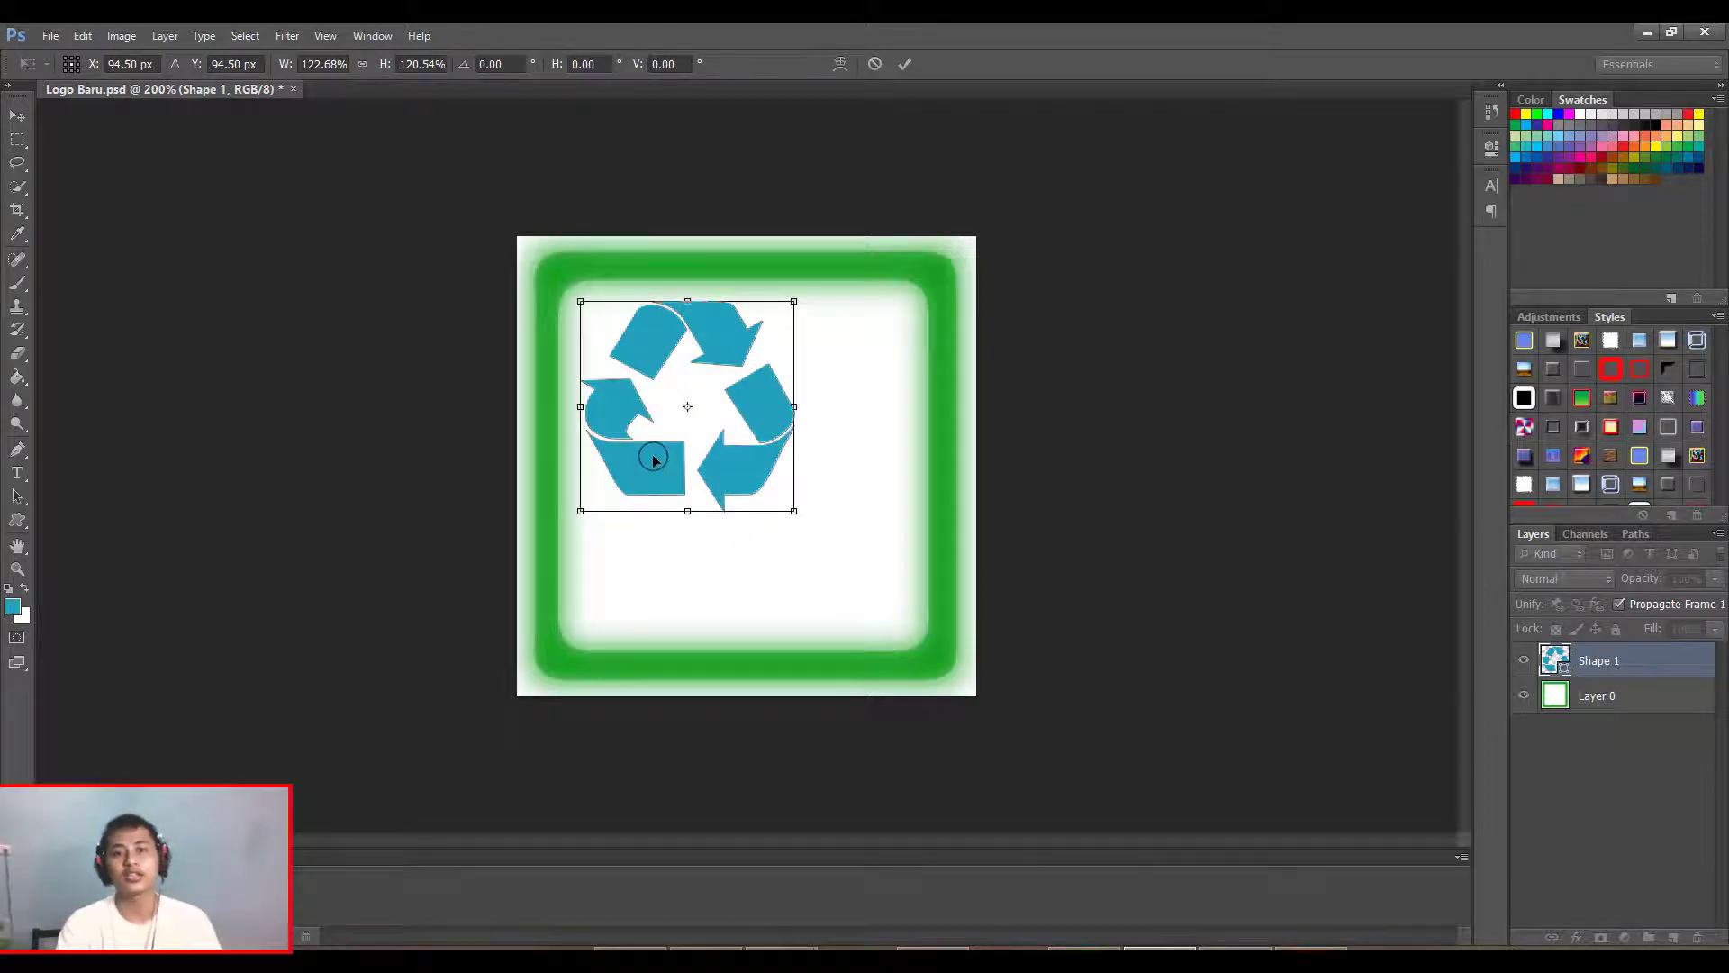
{"action": "key", "text": "alt+Tab"}
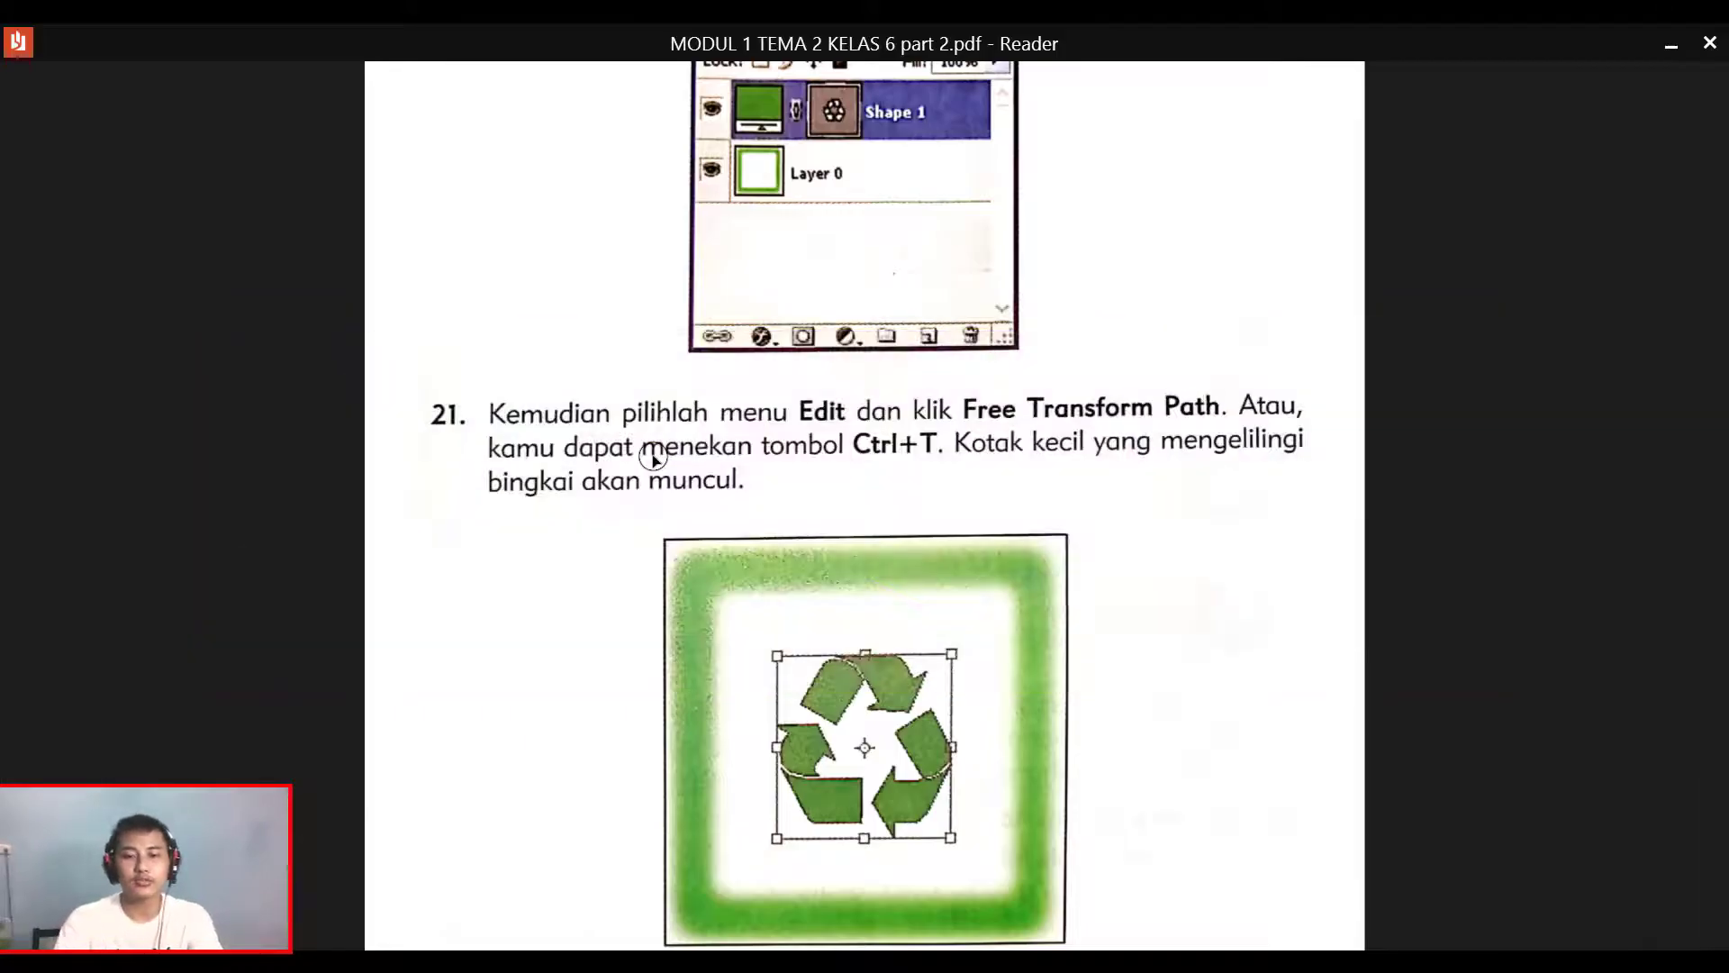
Step: Scroll the tutorial PDF slightly to review the recycle symbol transform step
{"action": "scroll", "coordinate": [651, 457], "scroll_direction": "down", "scroll_amount": 2}
{"action": "key", "text": "alt+Tab"}
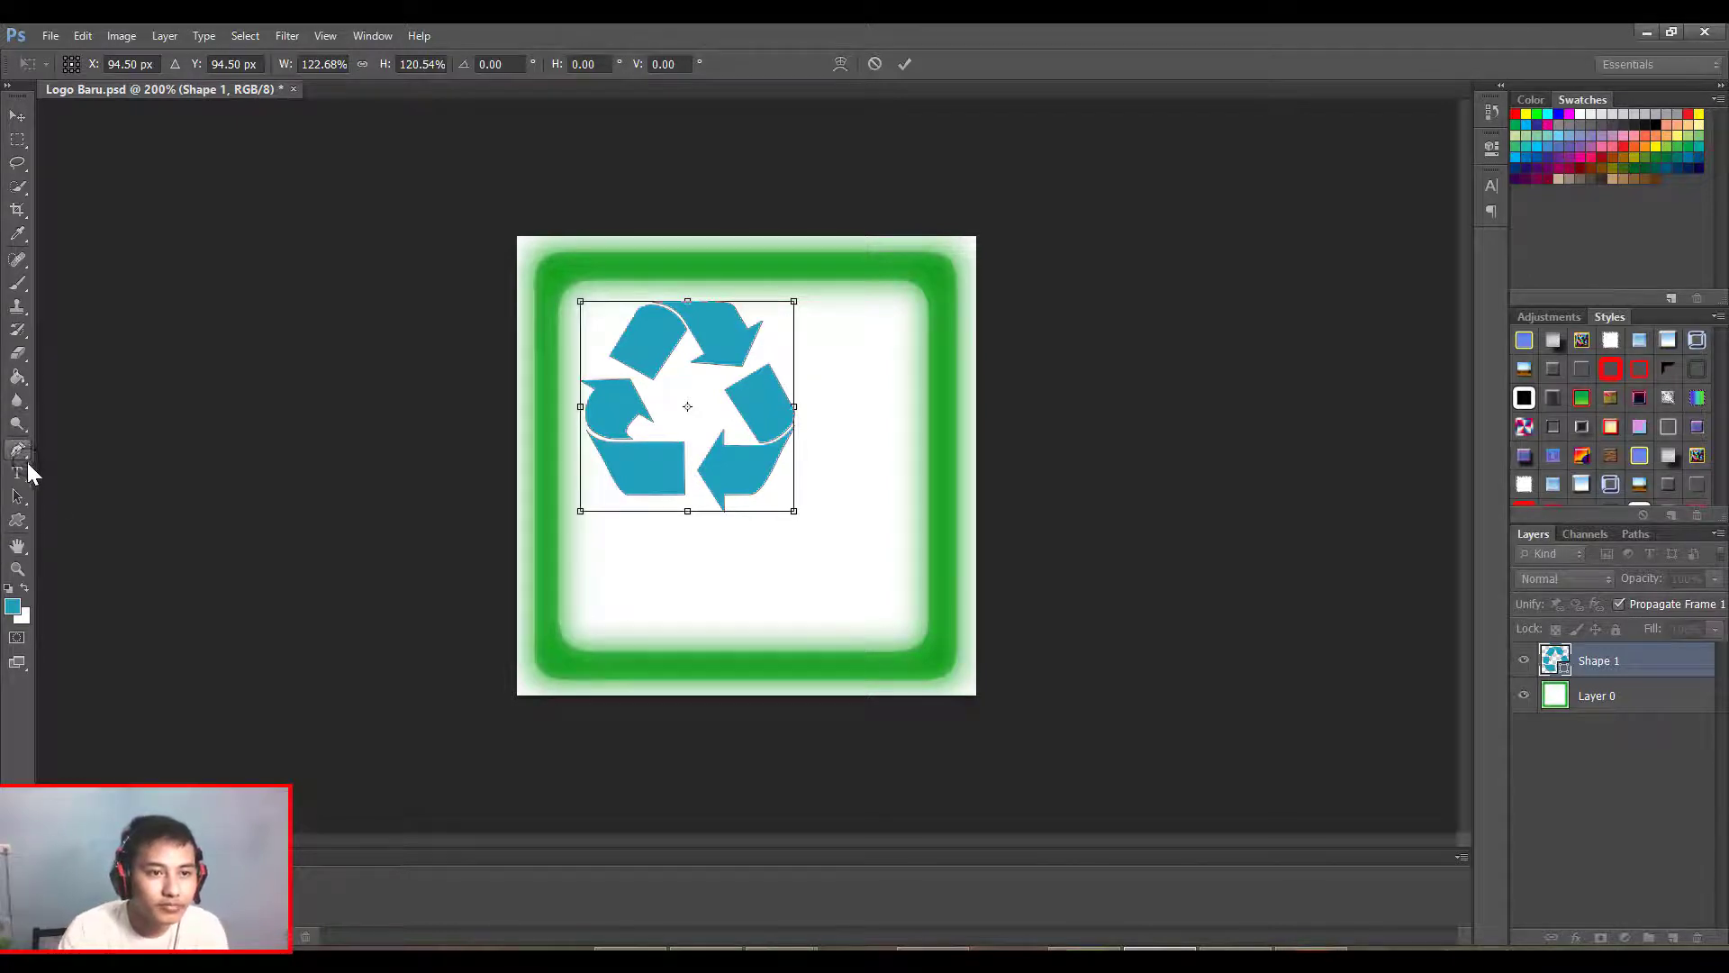
Step: Apply the recycle symbol's resize and set the foreground colour to bright green
{"action": "left_click", "coordinate": [20, 378]}
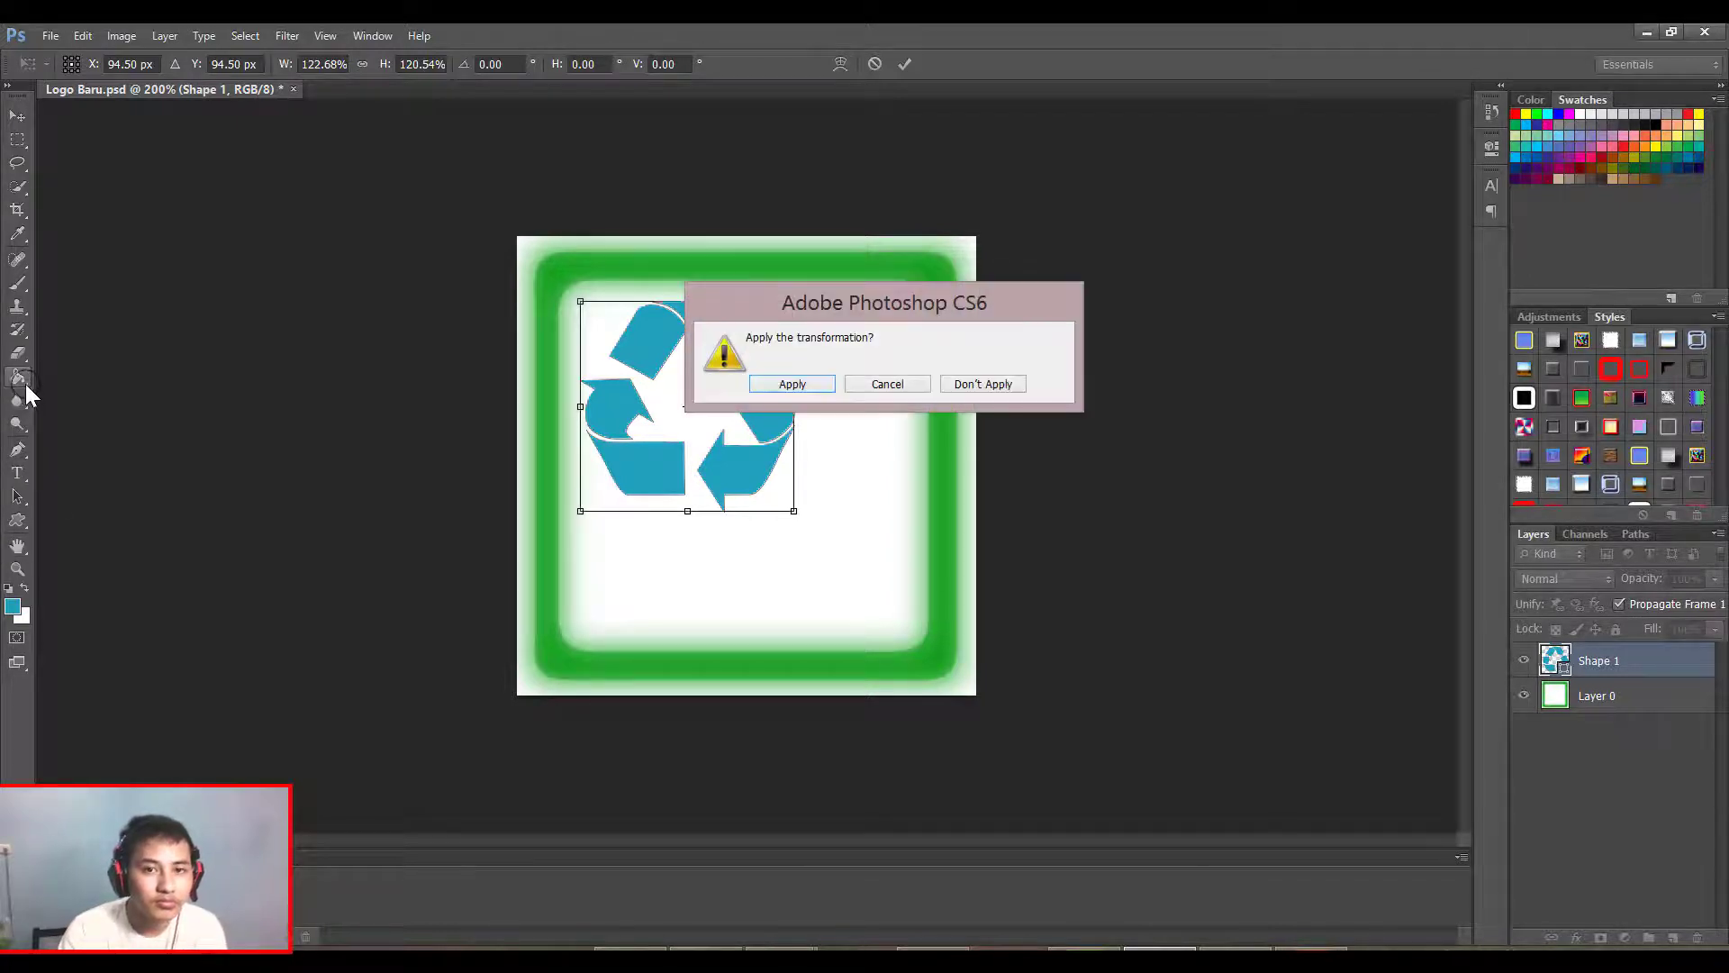
{"action": "left_click", "coordinate": [812, 382]}
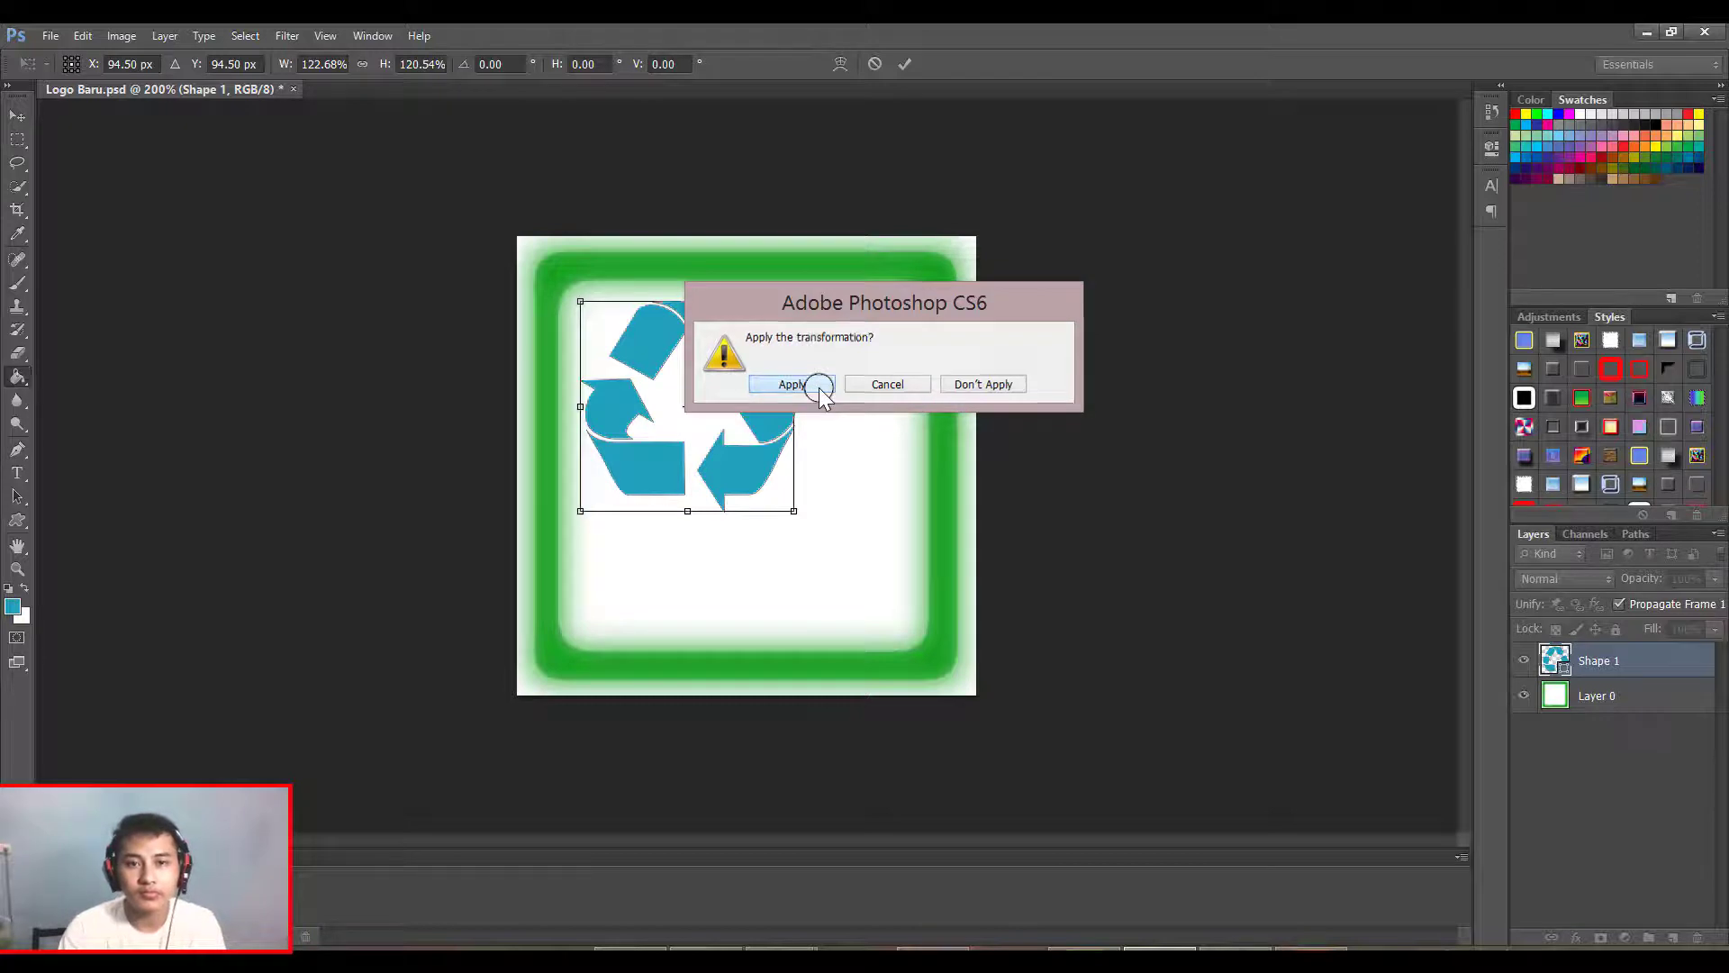
{"action": "left_click", "coordinate": [1538, 115]}
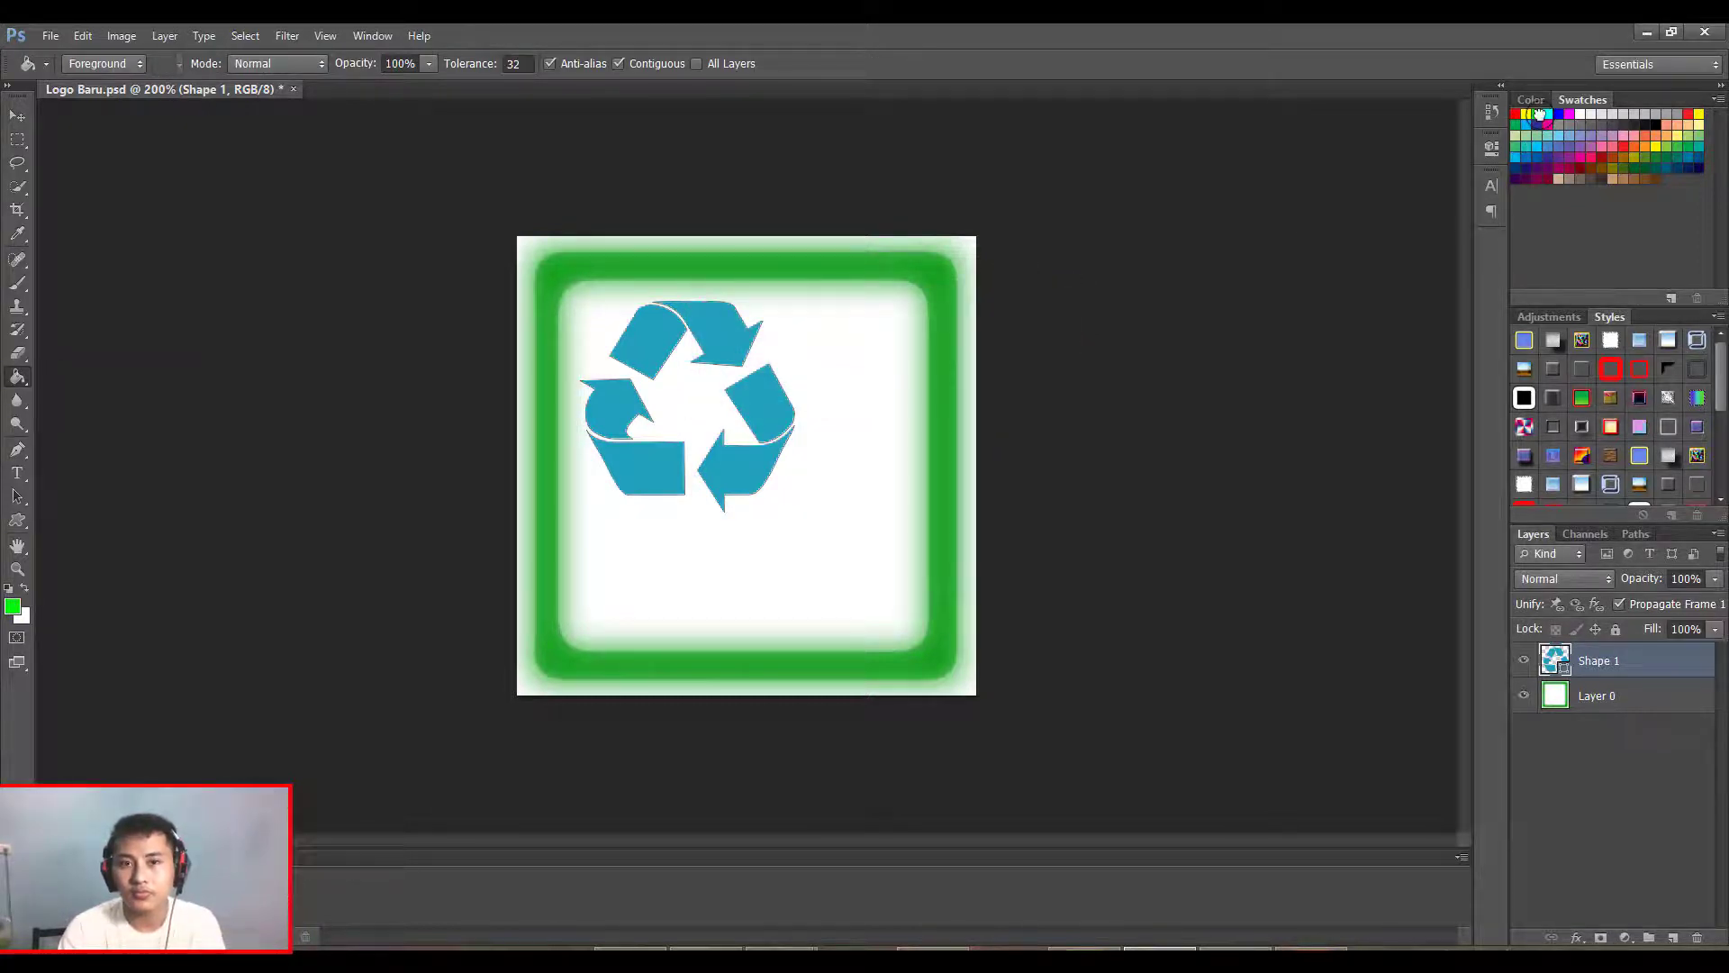
Step: Rasterize the shape and fill the right, top and left arrows bright green
{"action": "left_click", "coordinate": [772, 402]}
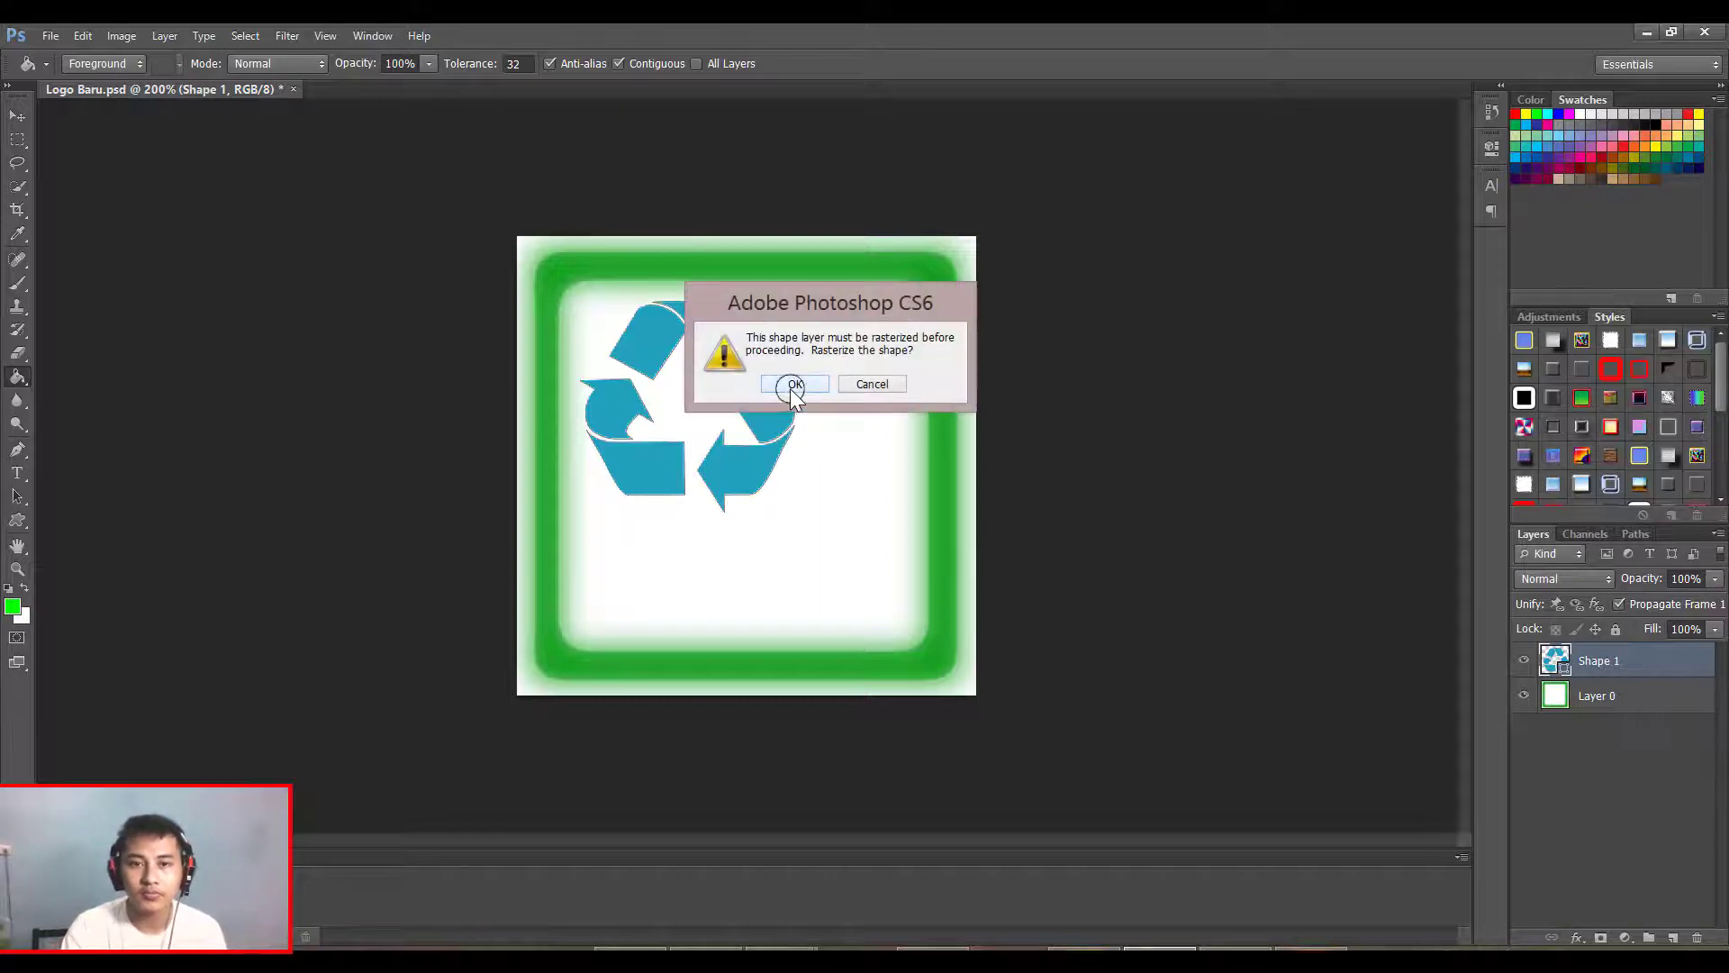
{"action": "left_click", "coordinate": [793, 385]}
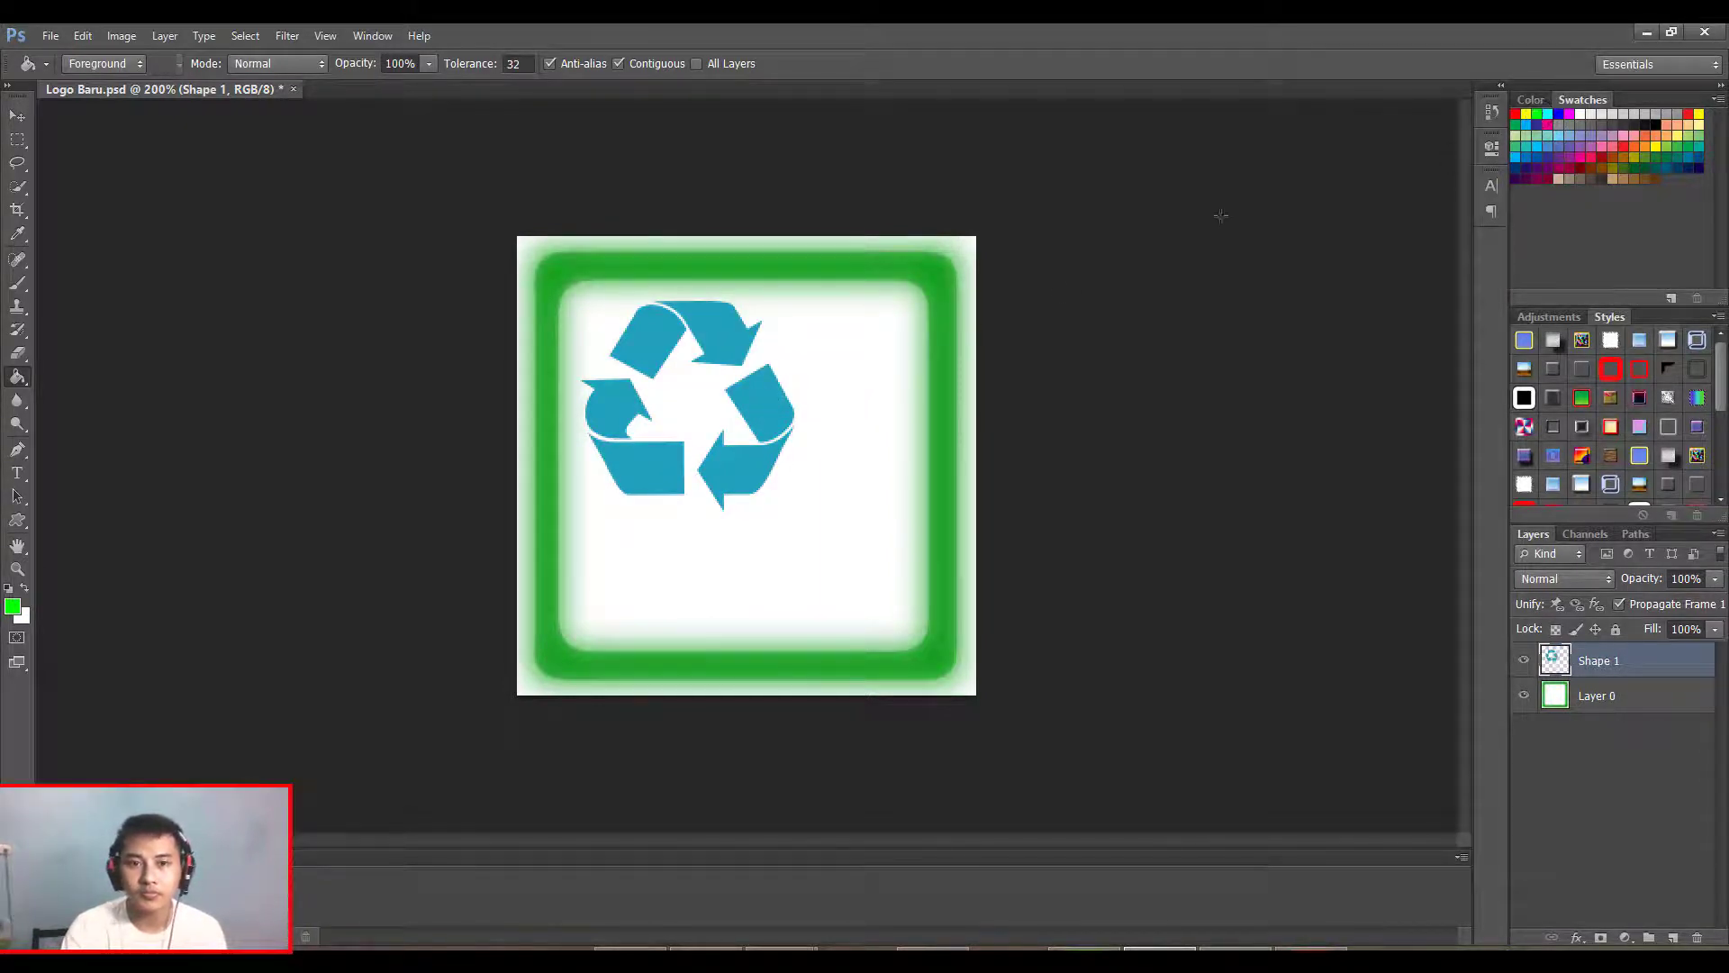
{"action": "left_click", "coordinate": [774, 420]}
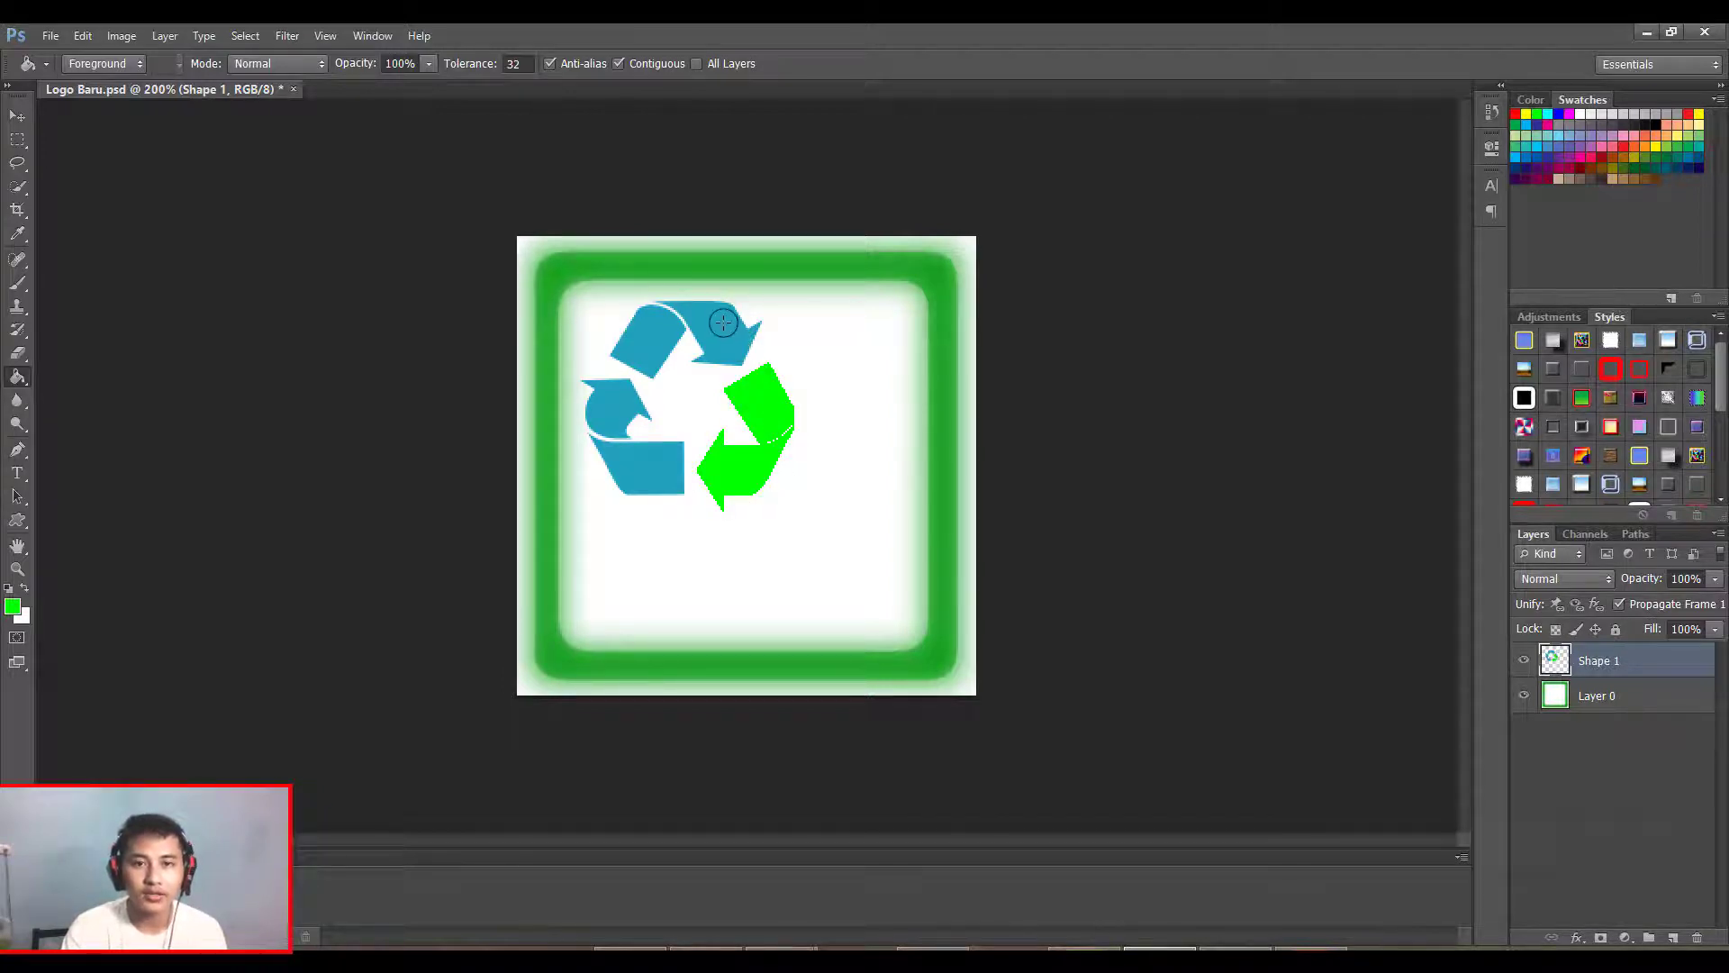
{"action": "right_click", "coordinate": [23, 381]}
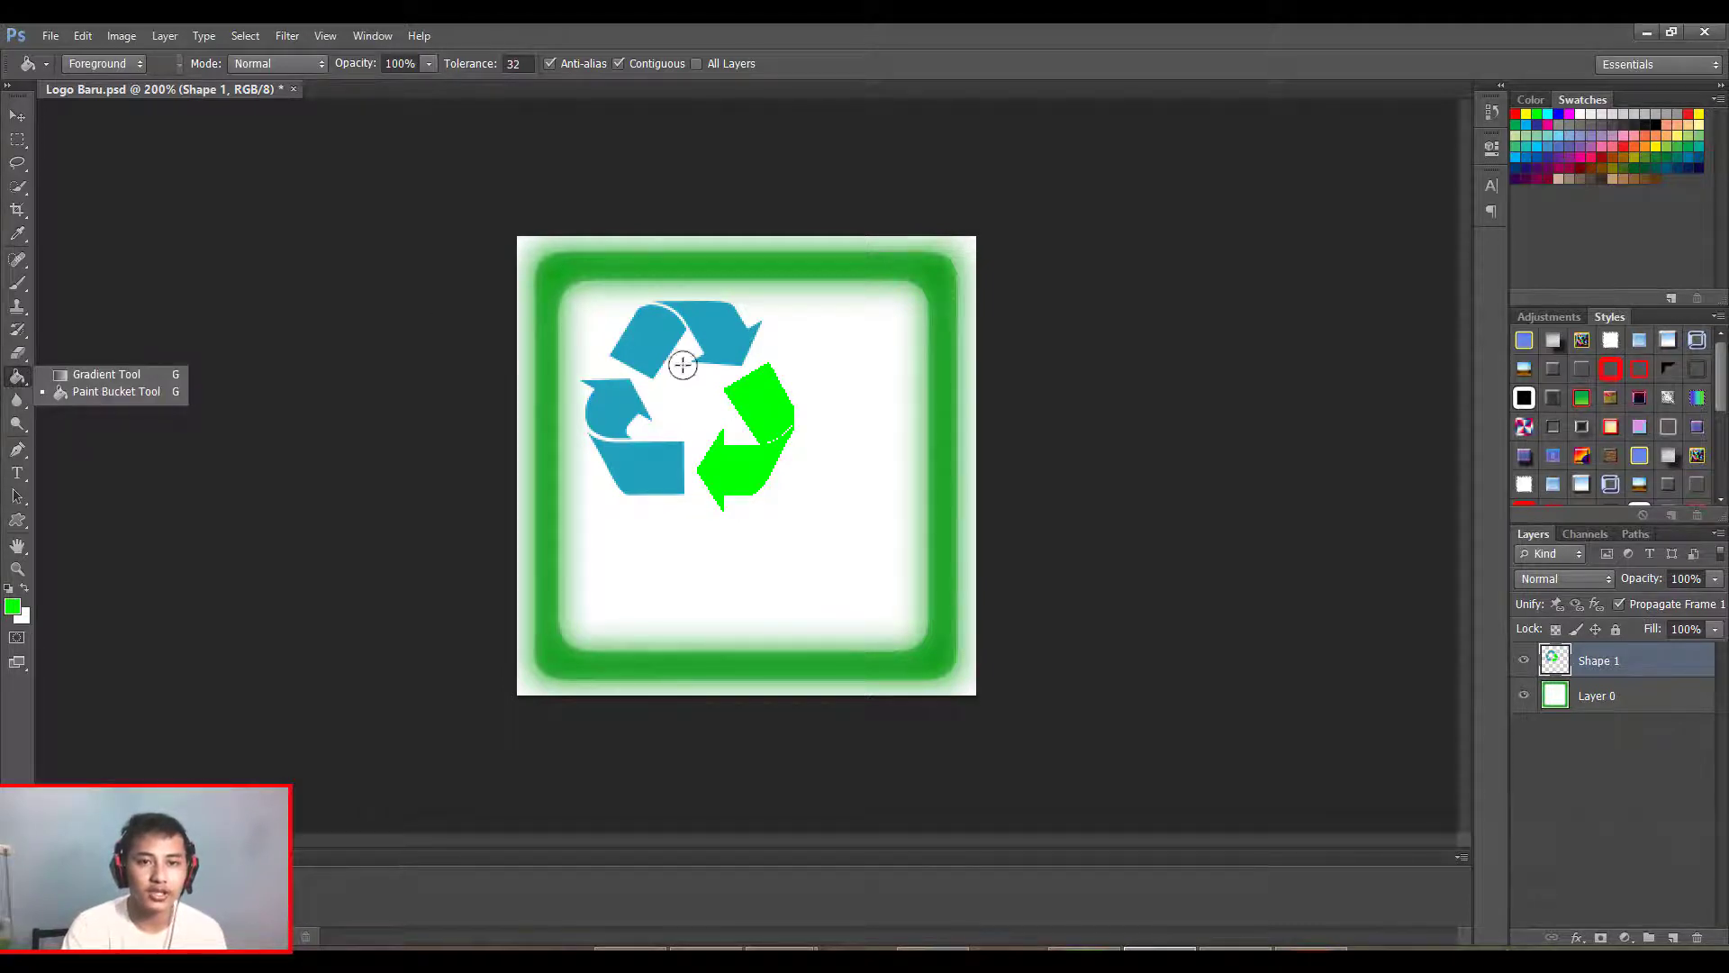
{"action": "left_click", "coordinate": [729, 338]}
{"action": "left_click", "coordinate": [648, 461]}
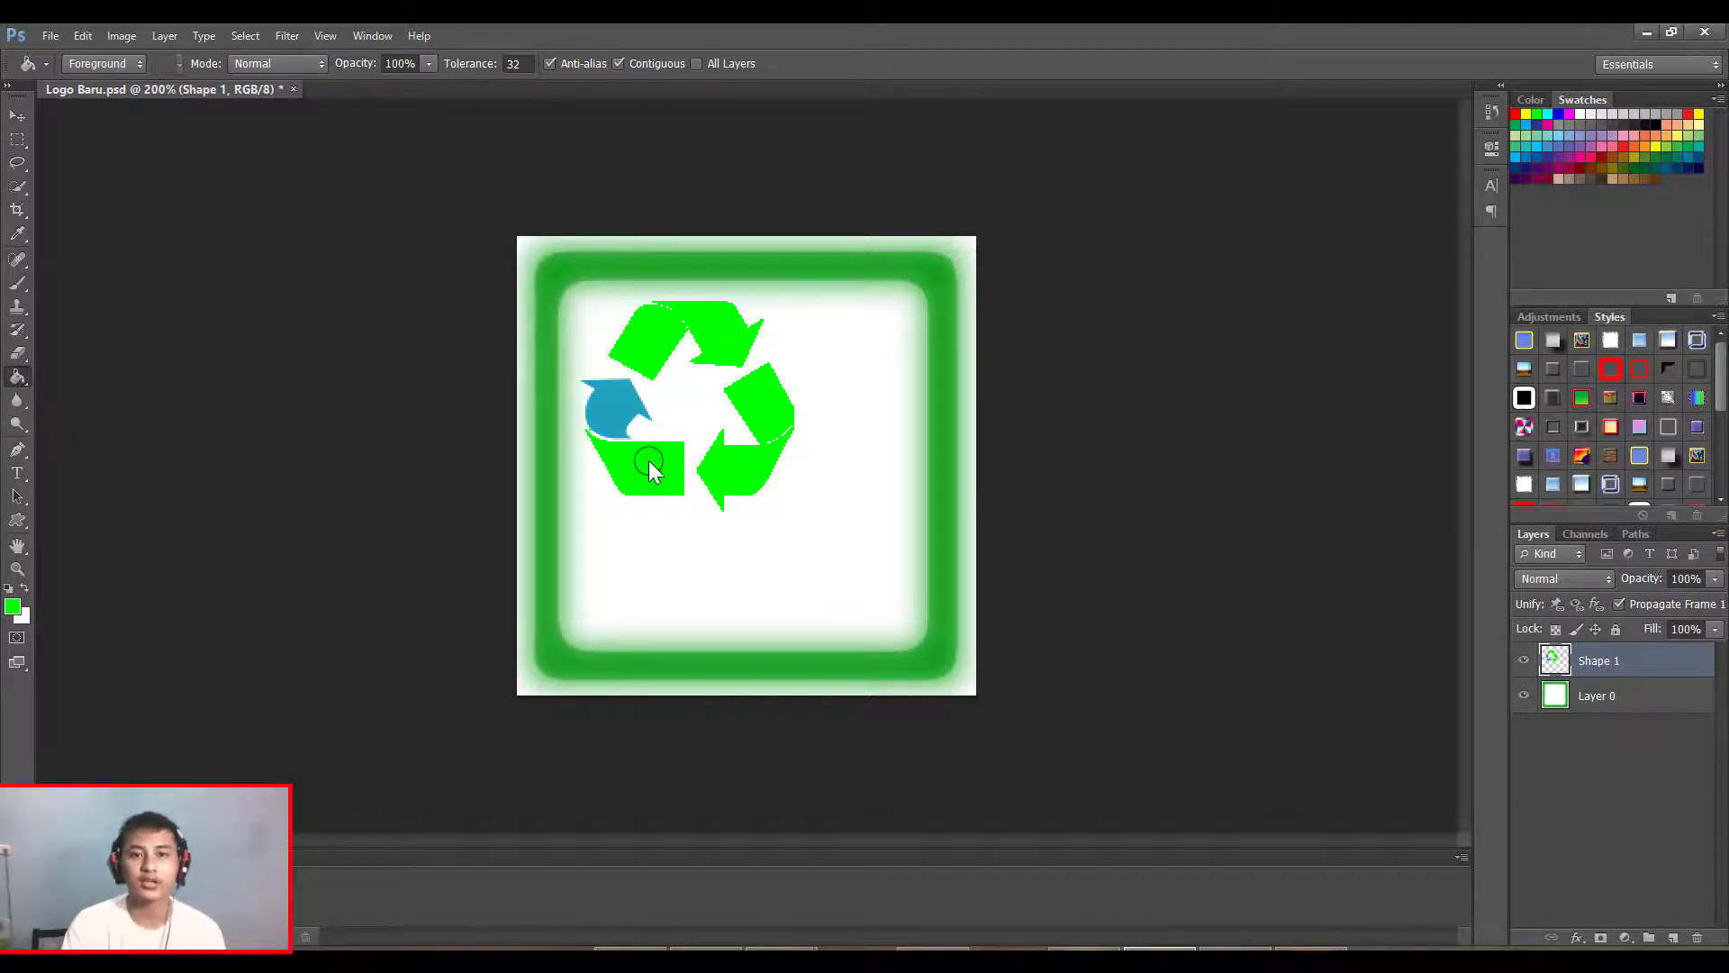
{"action": "left_click", "coordinate": [620, 401]}
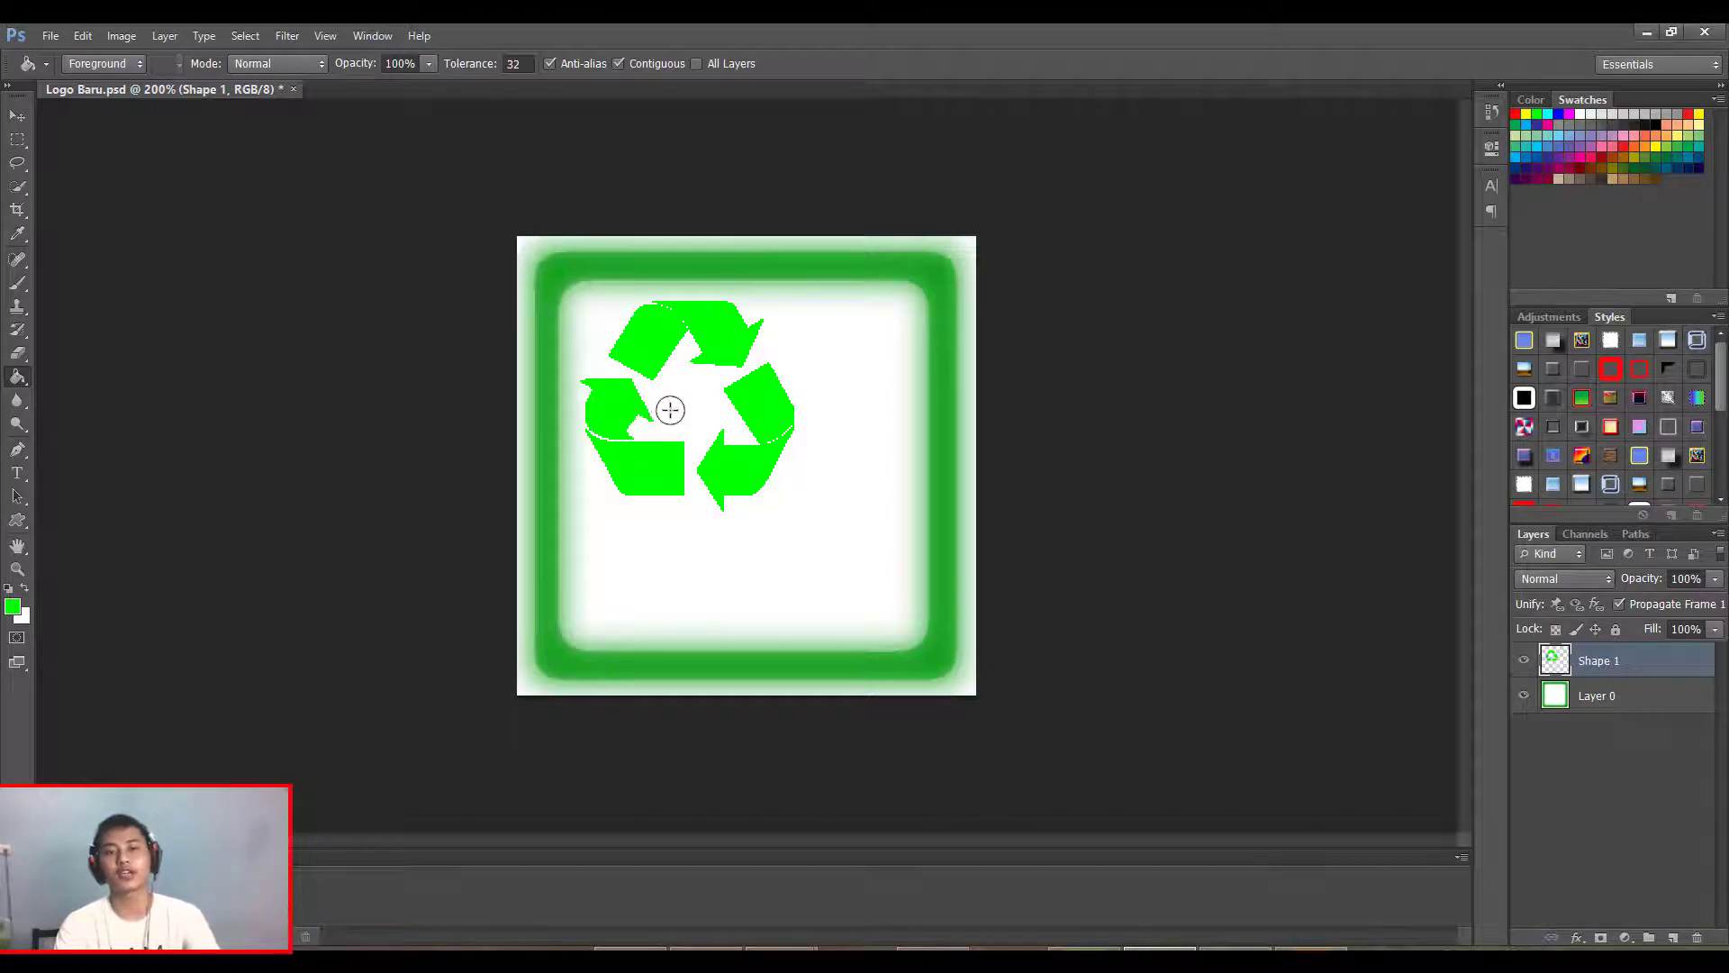
{"action": "key", "text": "alt+Tab"}
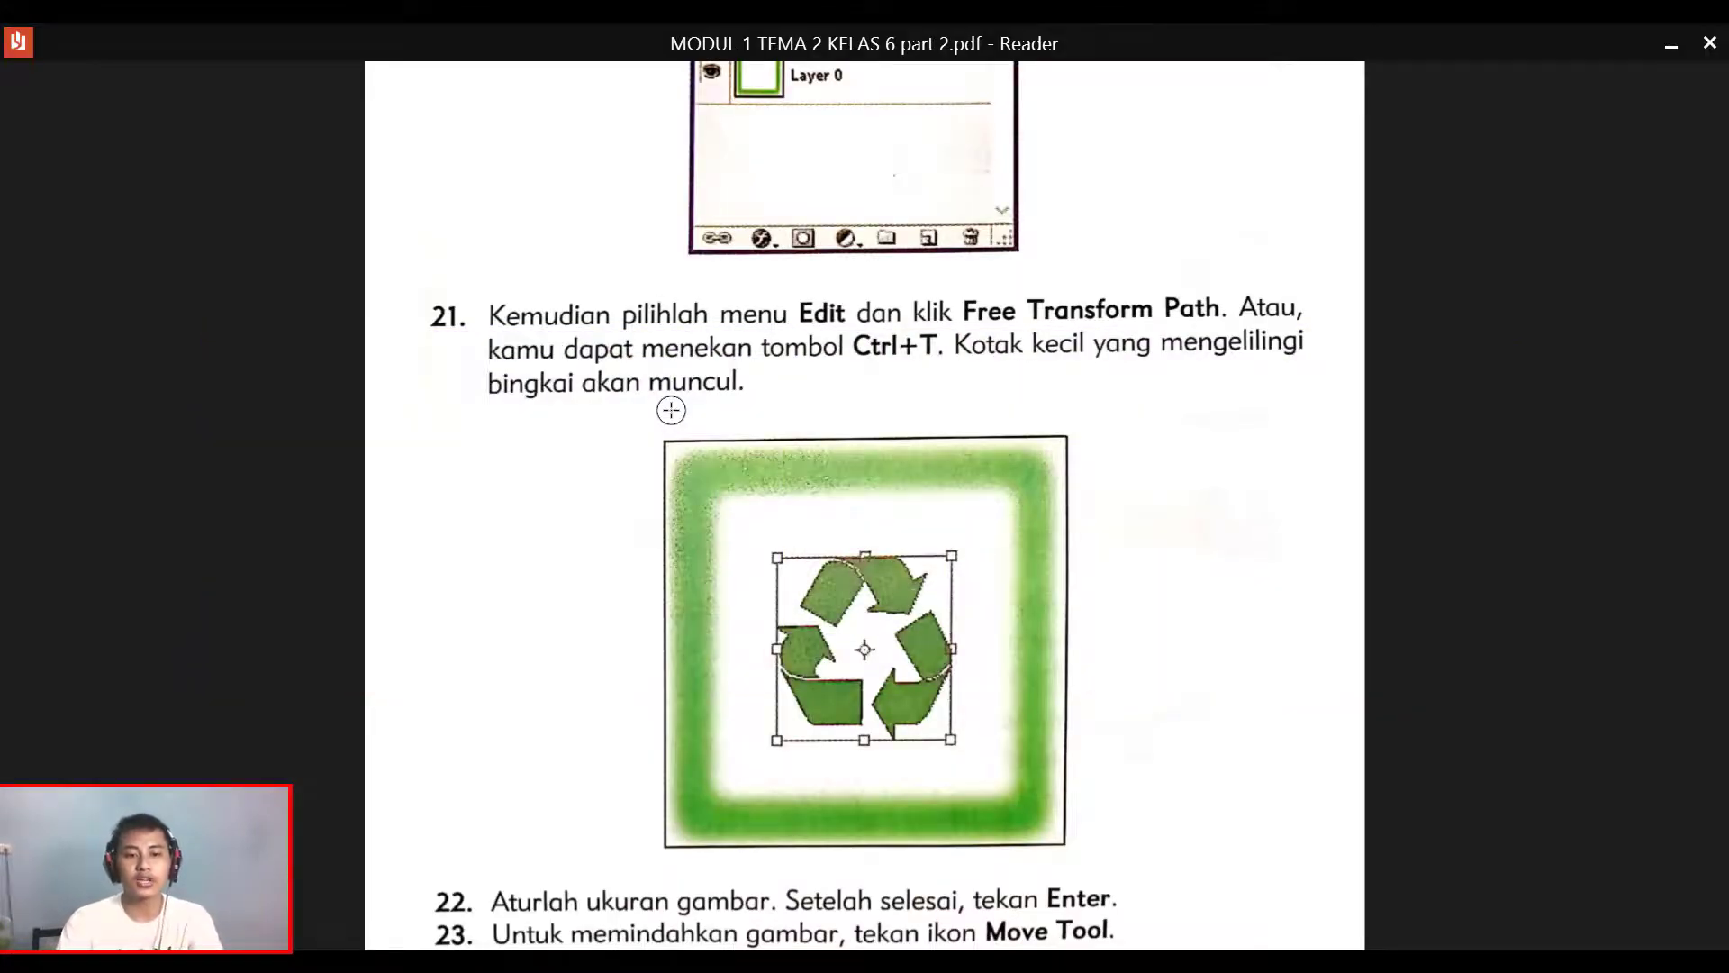
Step: Scroll the PDF guide through steps 22–25, then go back to Photoshop
{"action": "scroll", "coordinate": [671, 410], "scroll_direction": "down", "scroll_amount": 1}
{"action": "scroll", "coordinate": [670, 410], "scroll_direction": "down", "scroll_amount": 2}
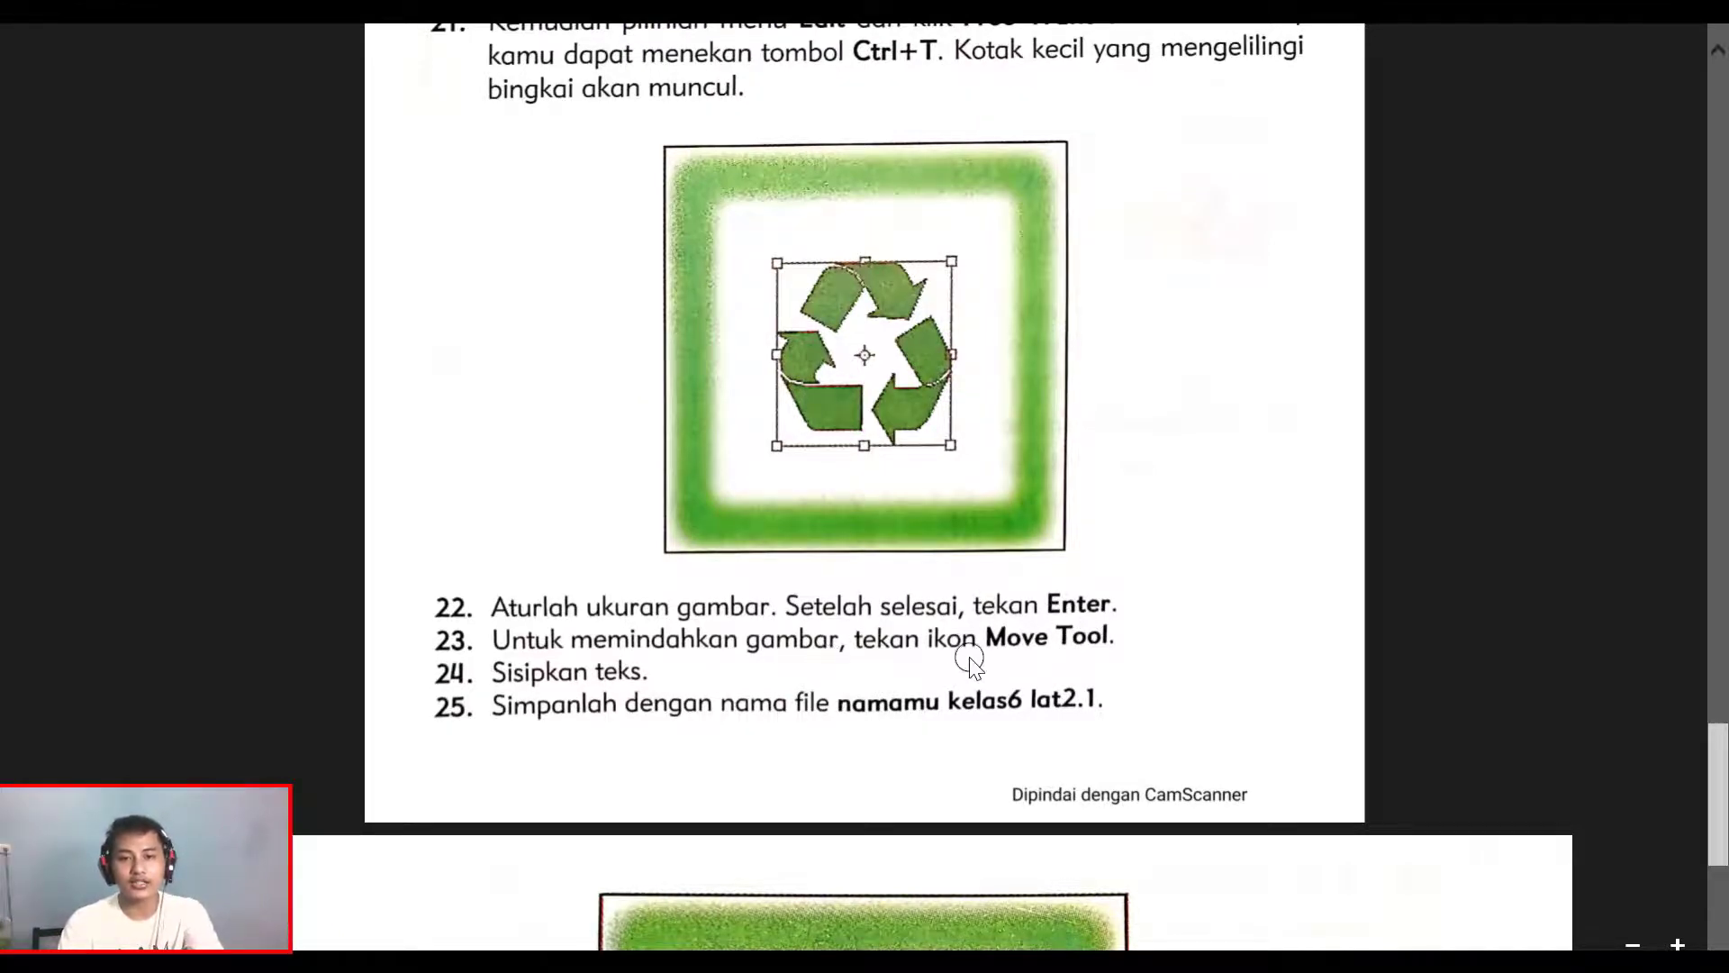
{"action": "key", "text": "alt+Tab"}
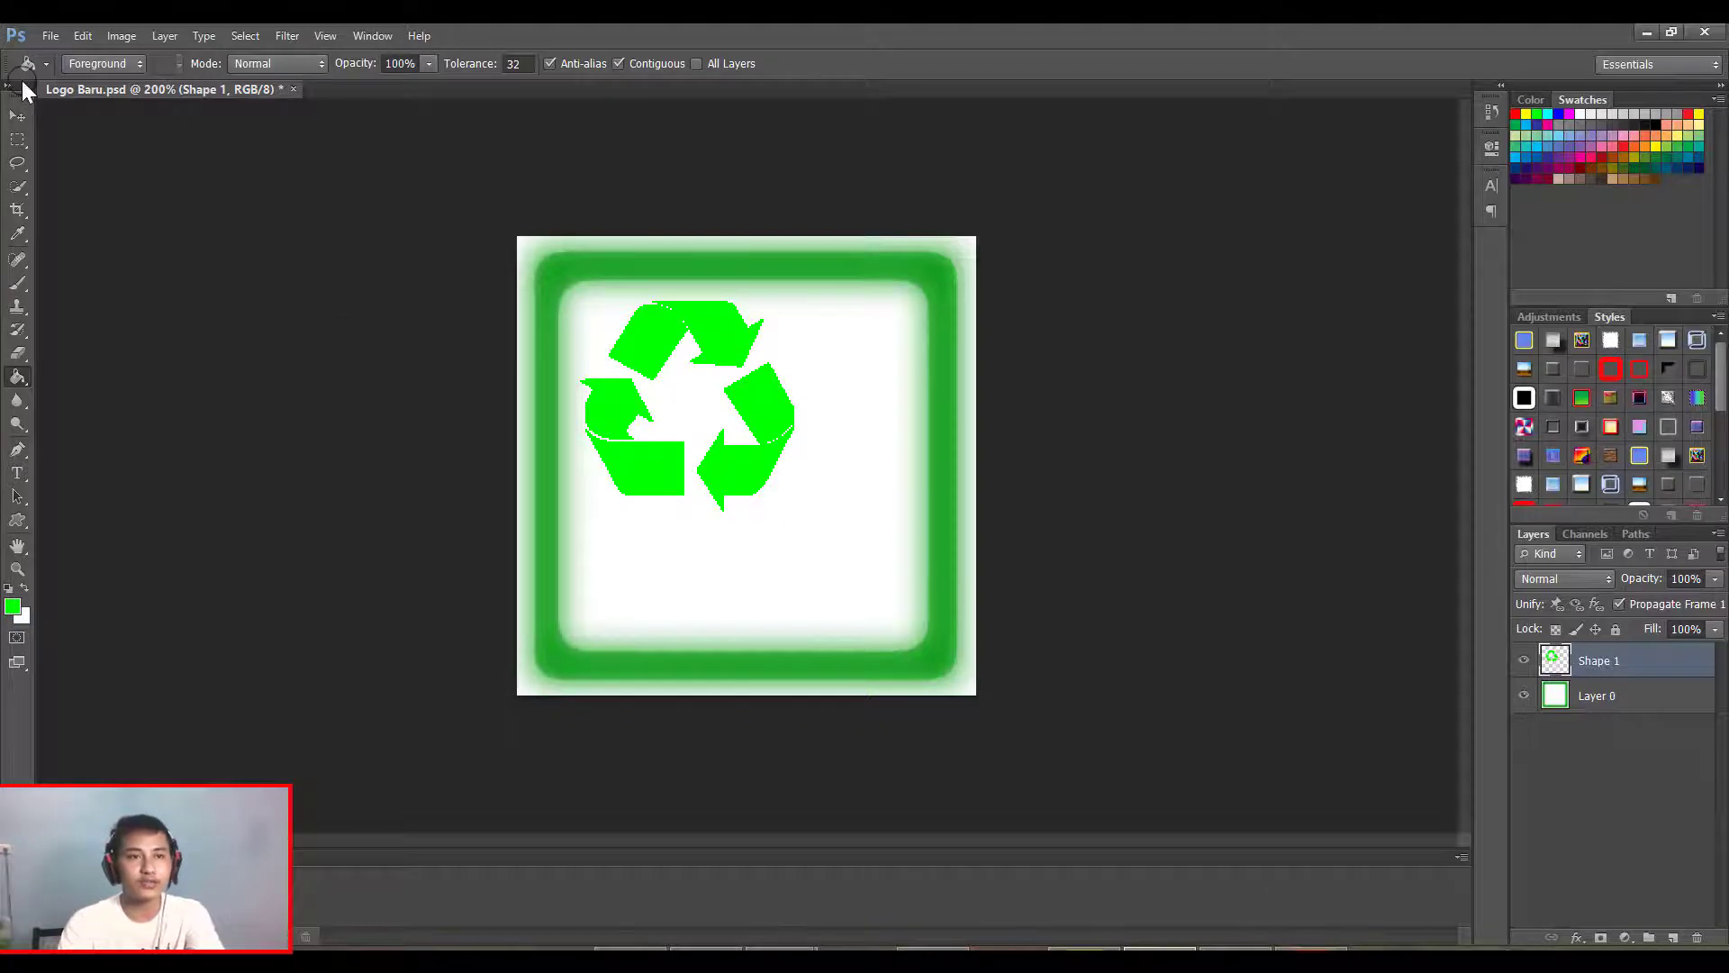
Step: Drag the recycle symbol around the frame, leaving it in the upper-left area
{"action": "left_click", "coordinate": [18, 115]}
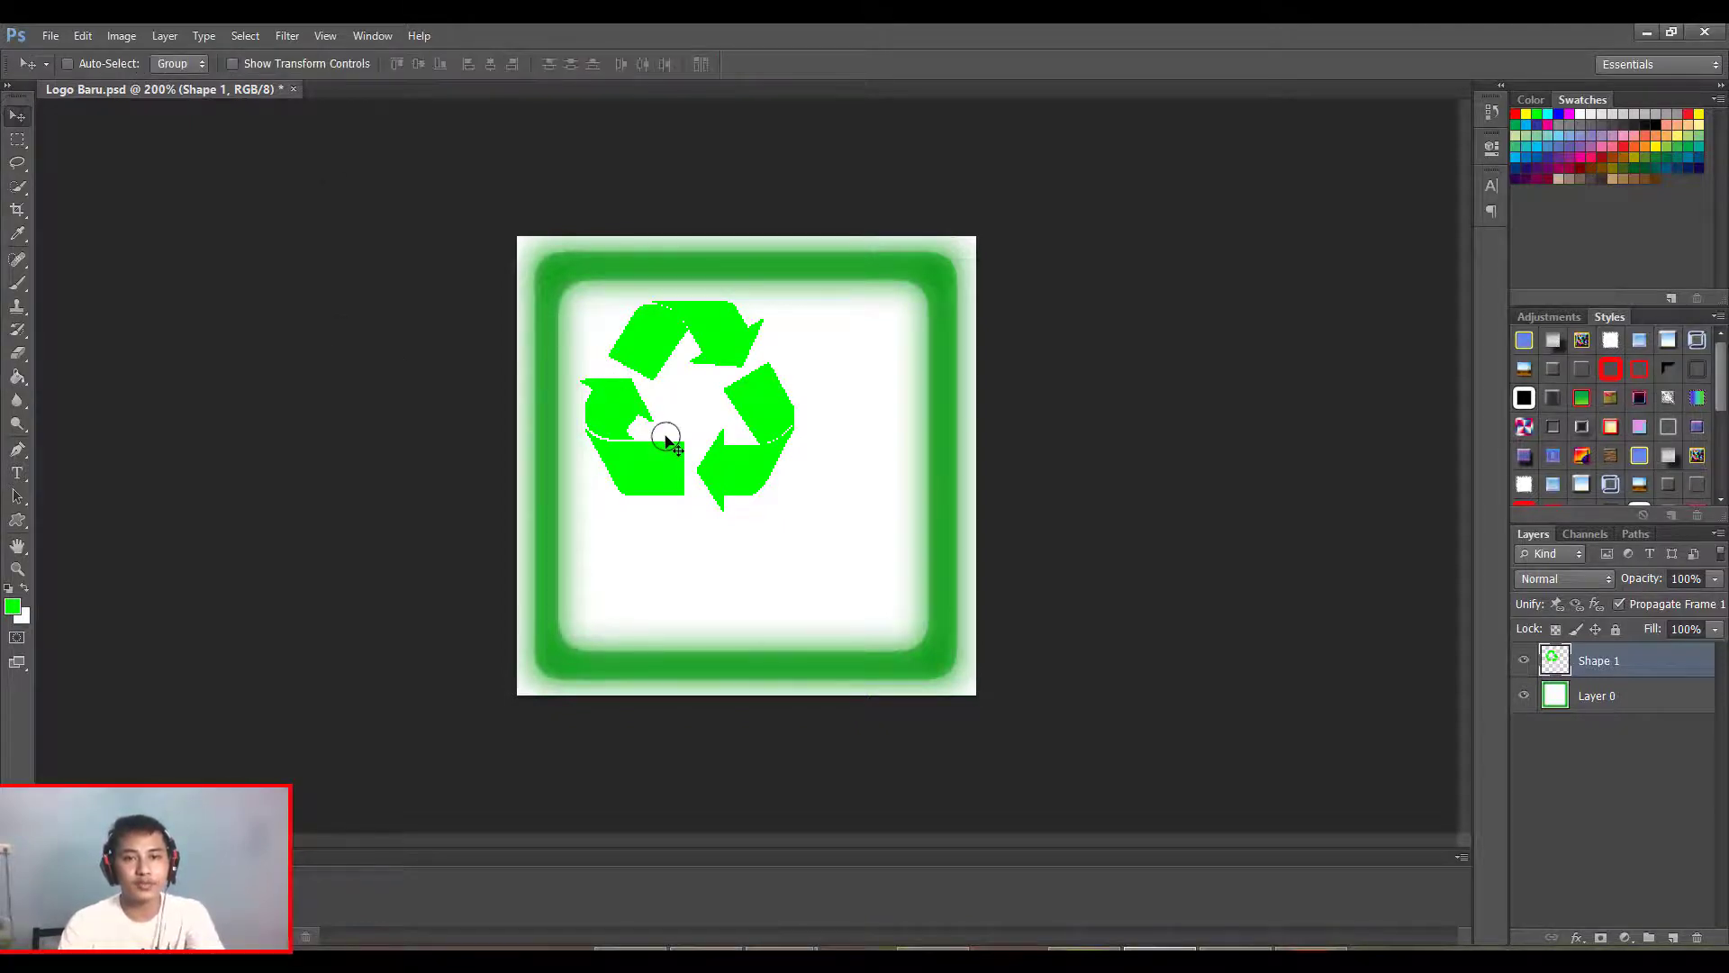
{"action": "left_click_drag", "start_coordinate": [667, 438], "coordinate": [732, 494]}
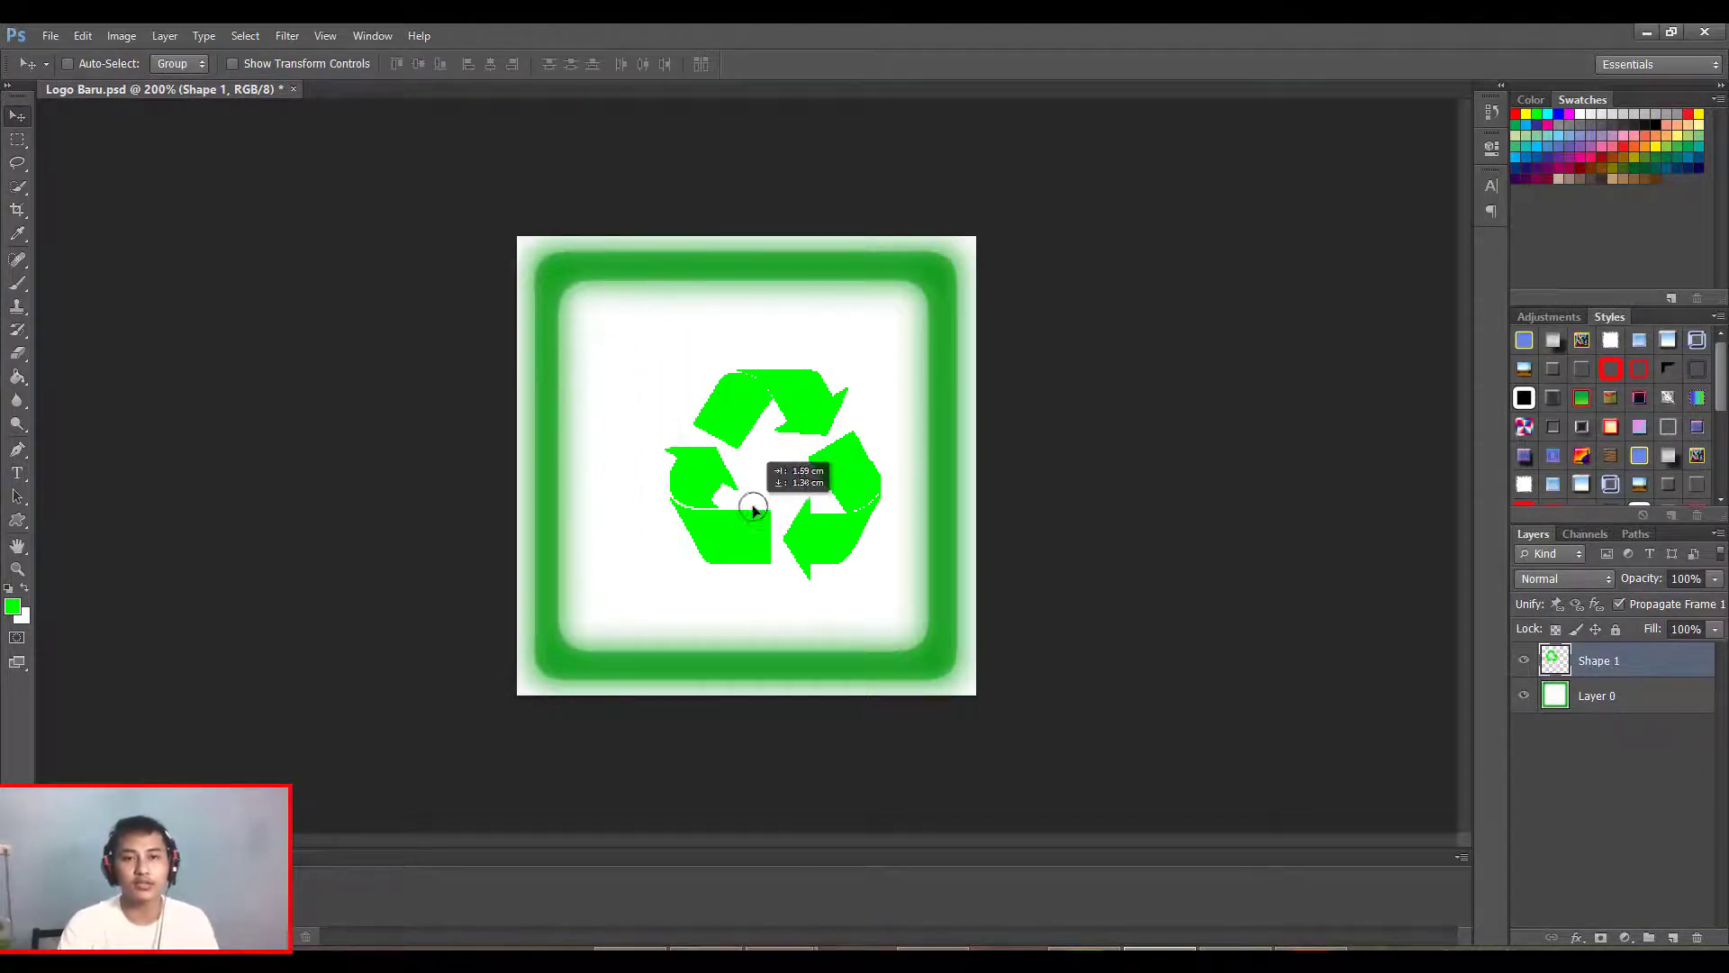
{"action": "left_click_drag", "start_coordinate": [732, 494], "coordinate": [721, 486]}
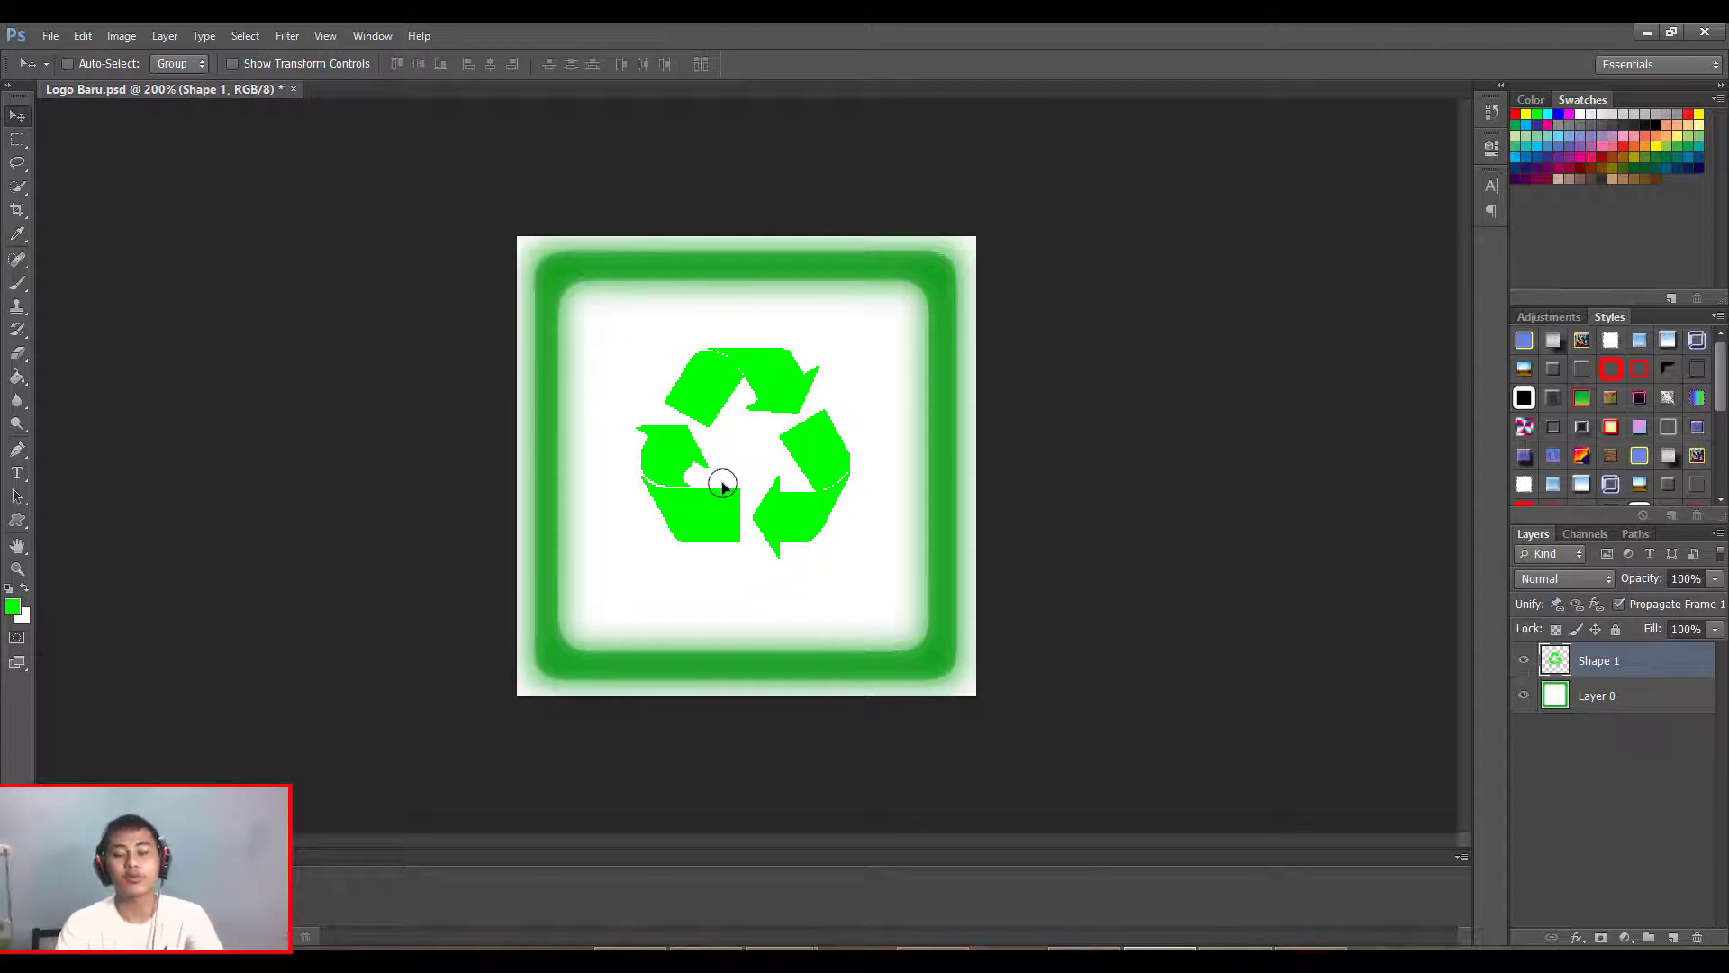
{"action": "key", "text": "alt+Tab"}
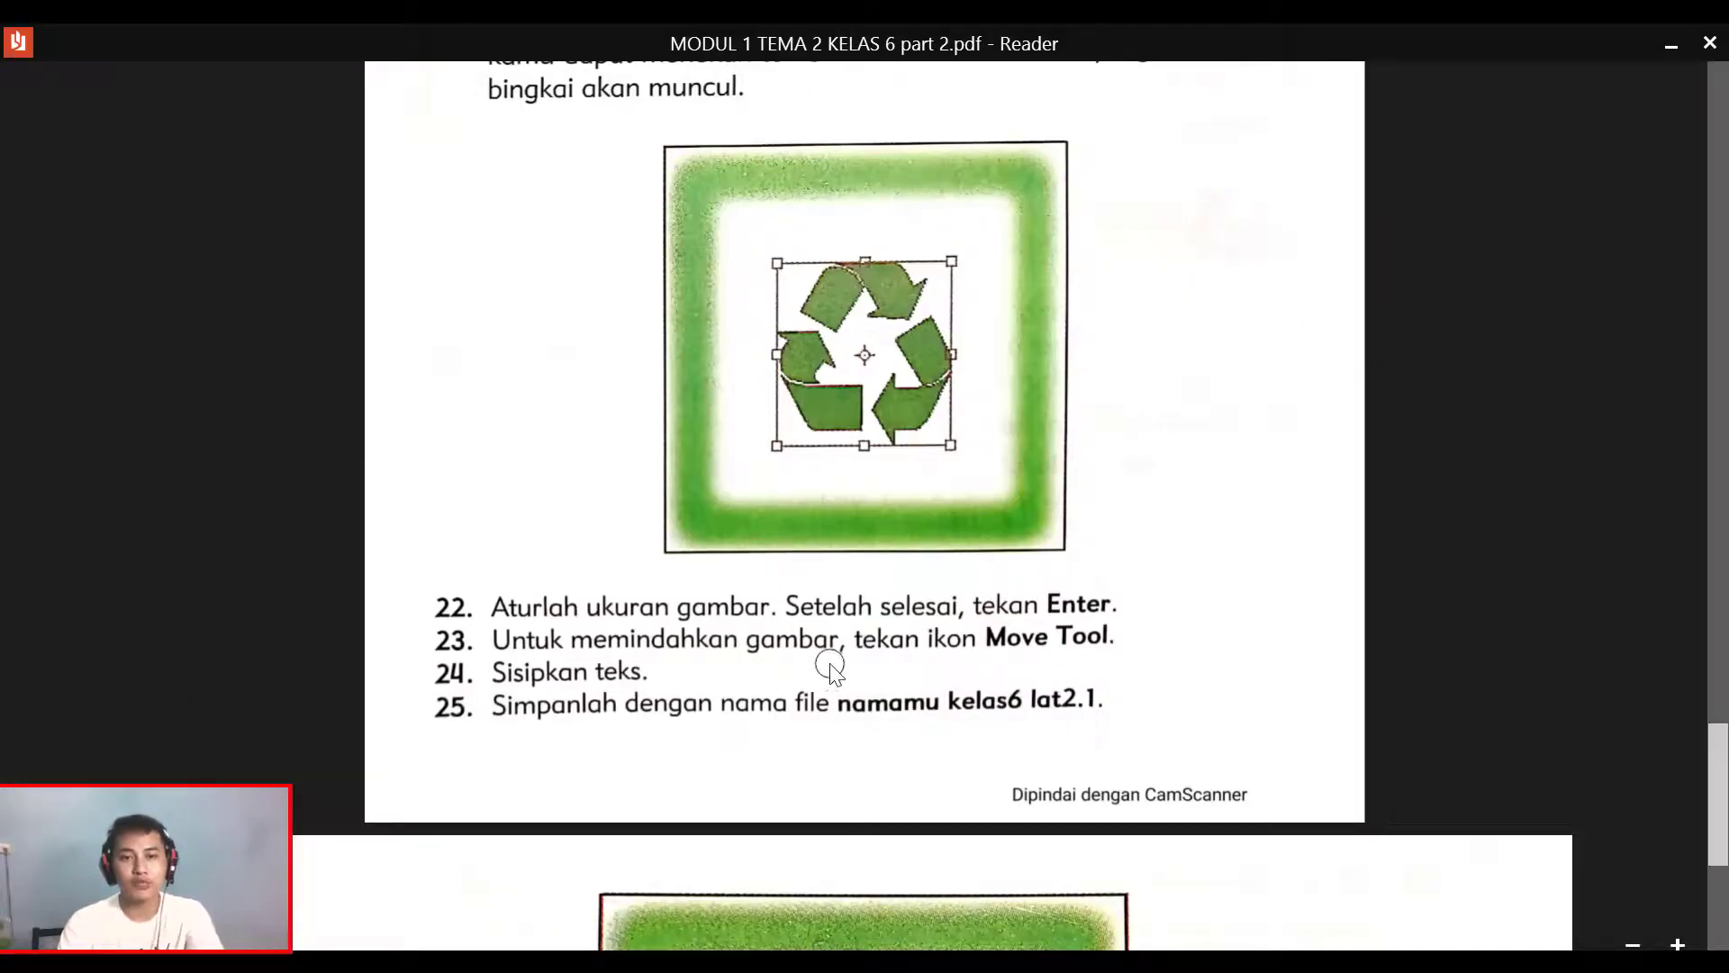
{"action": "key", "text": "alt+Tab"}
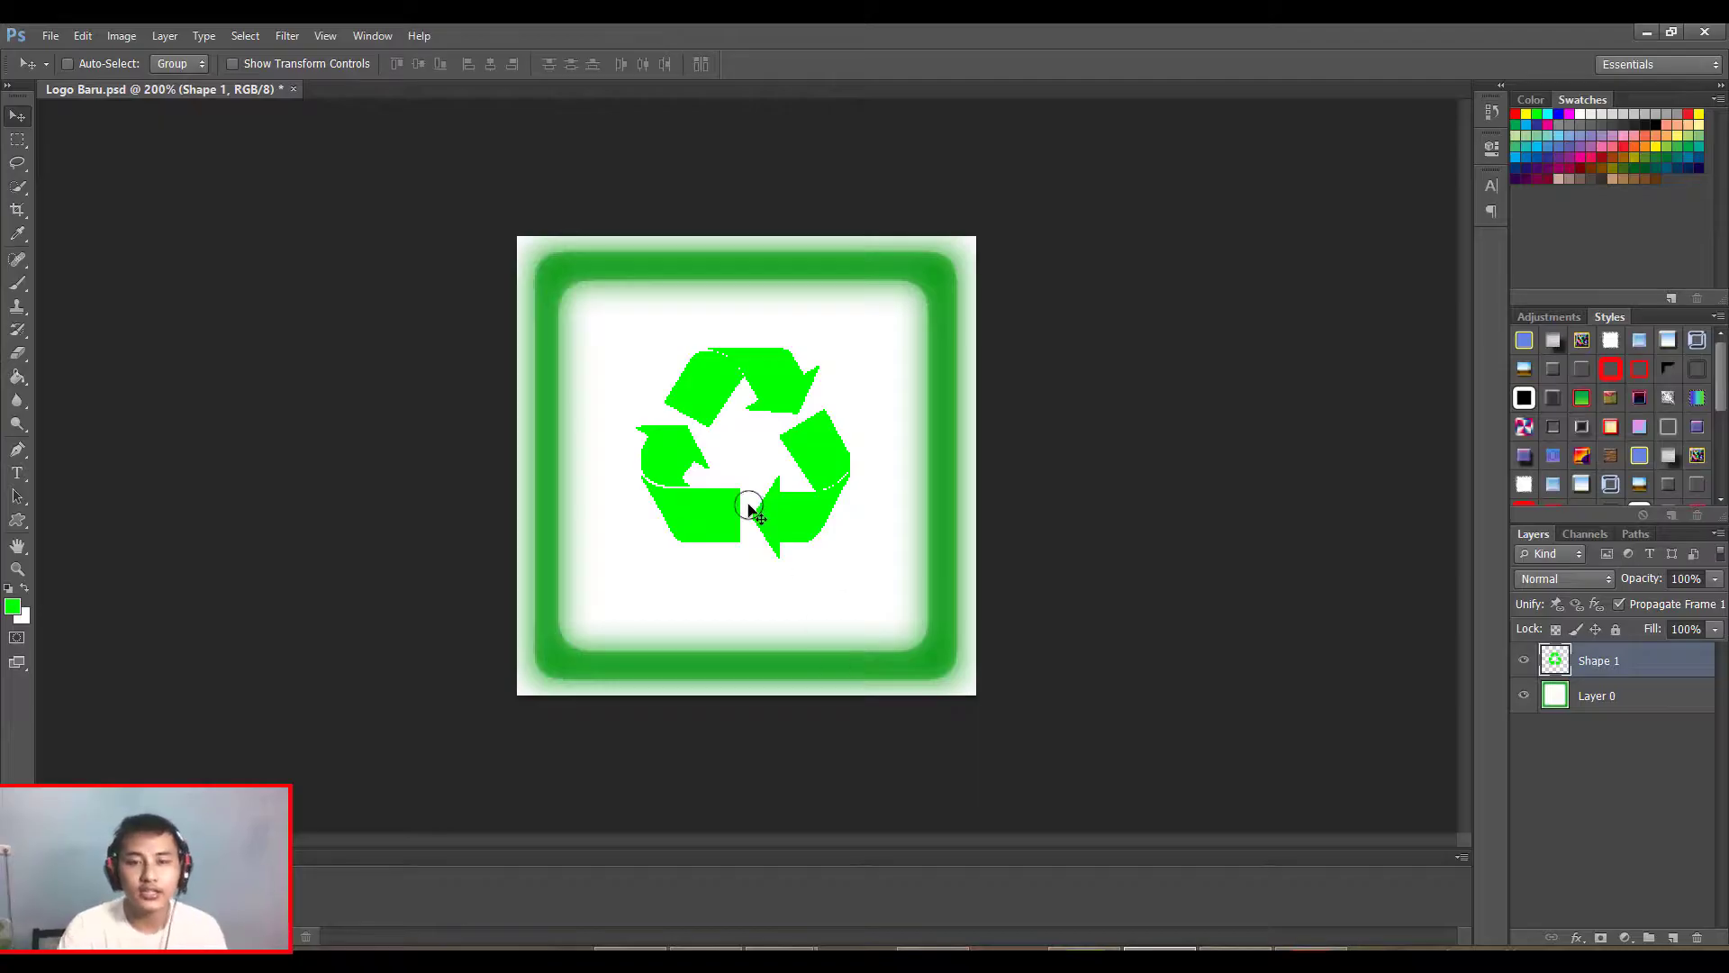
{"action": "left_click_drag", "start_coordinate": [747, 506], "coordinate": [679, 452]}
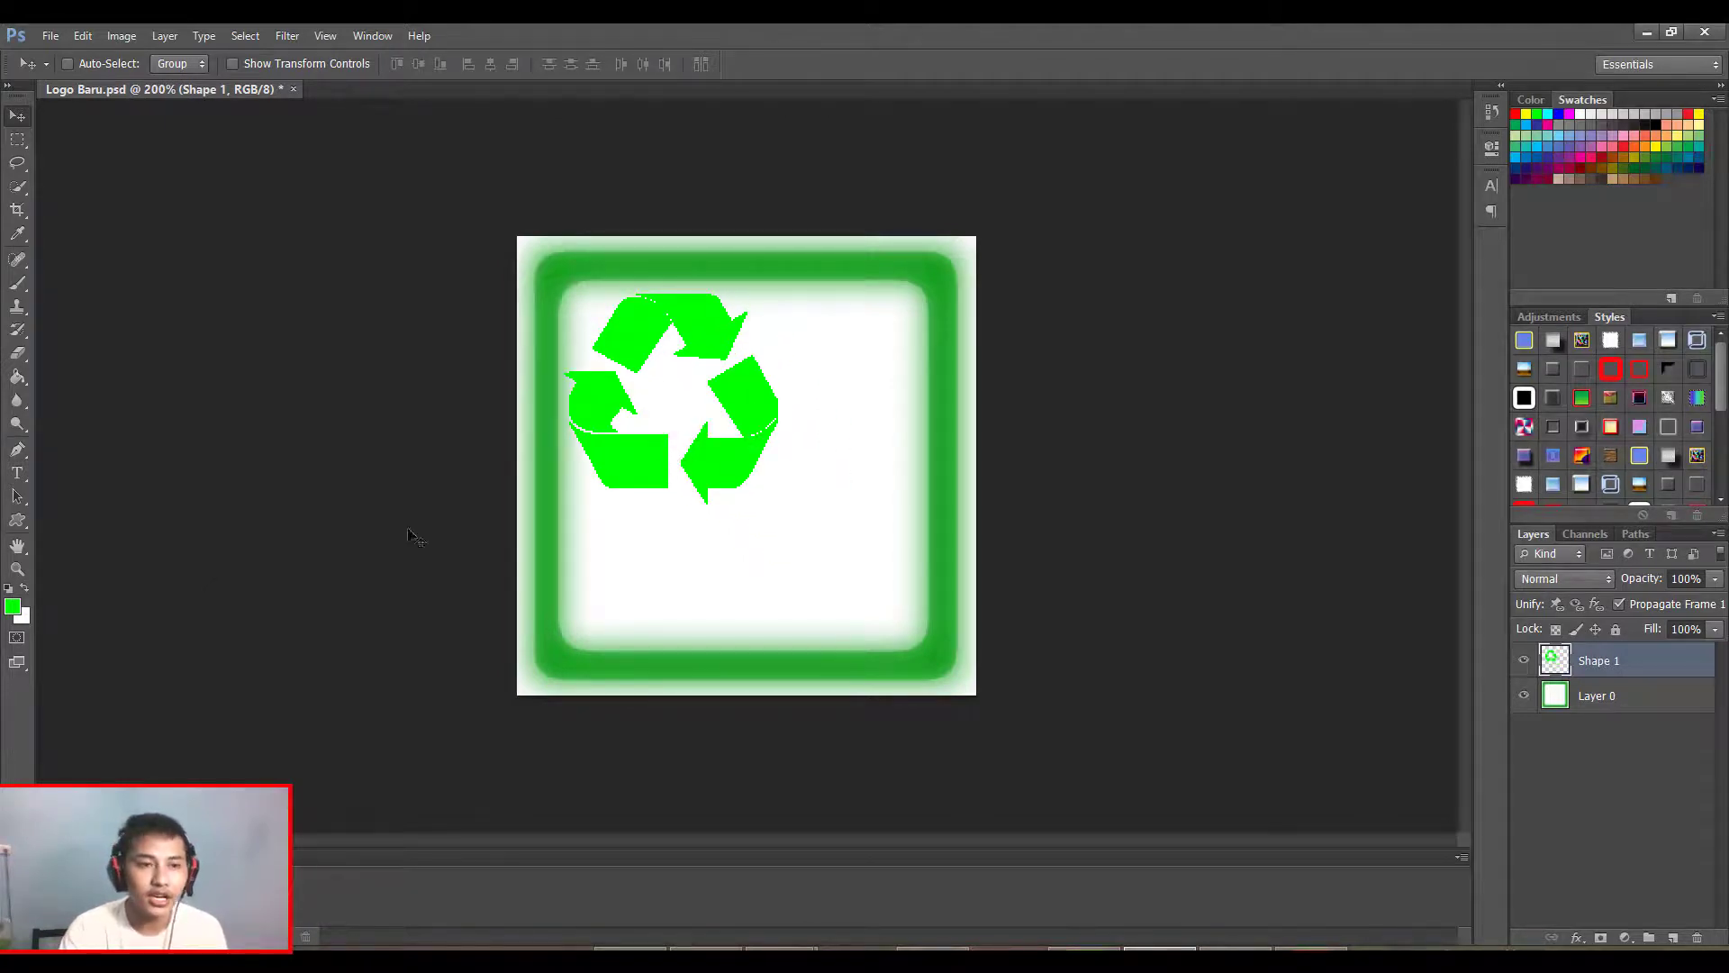
Step: Draw a horizontal text box in the frame's lower-right area, checking the guide's example
{"action": "left_click", "coordinate": [20, 484]}
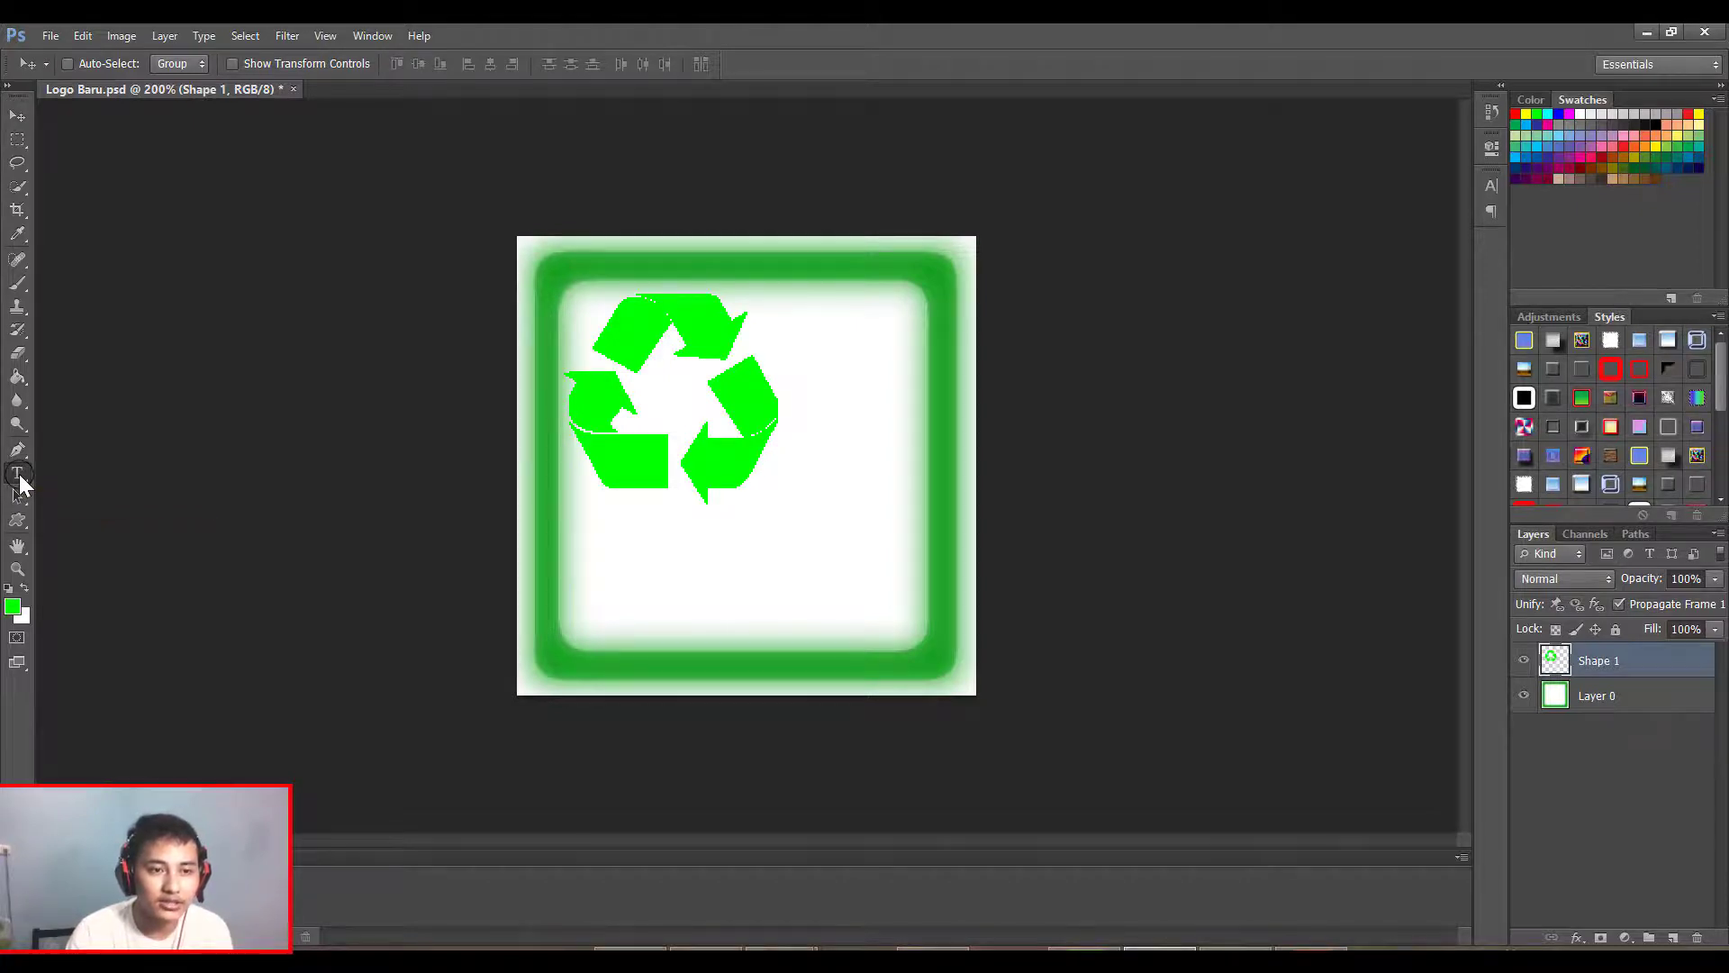
{"action": "left_click", "coordinate": [19, 474]}
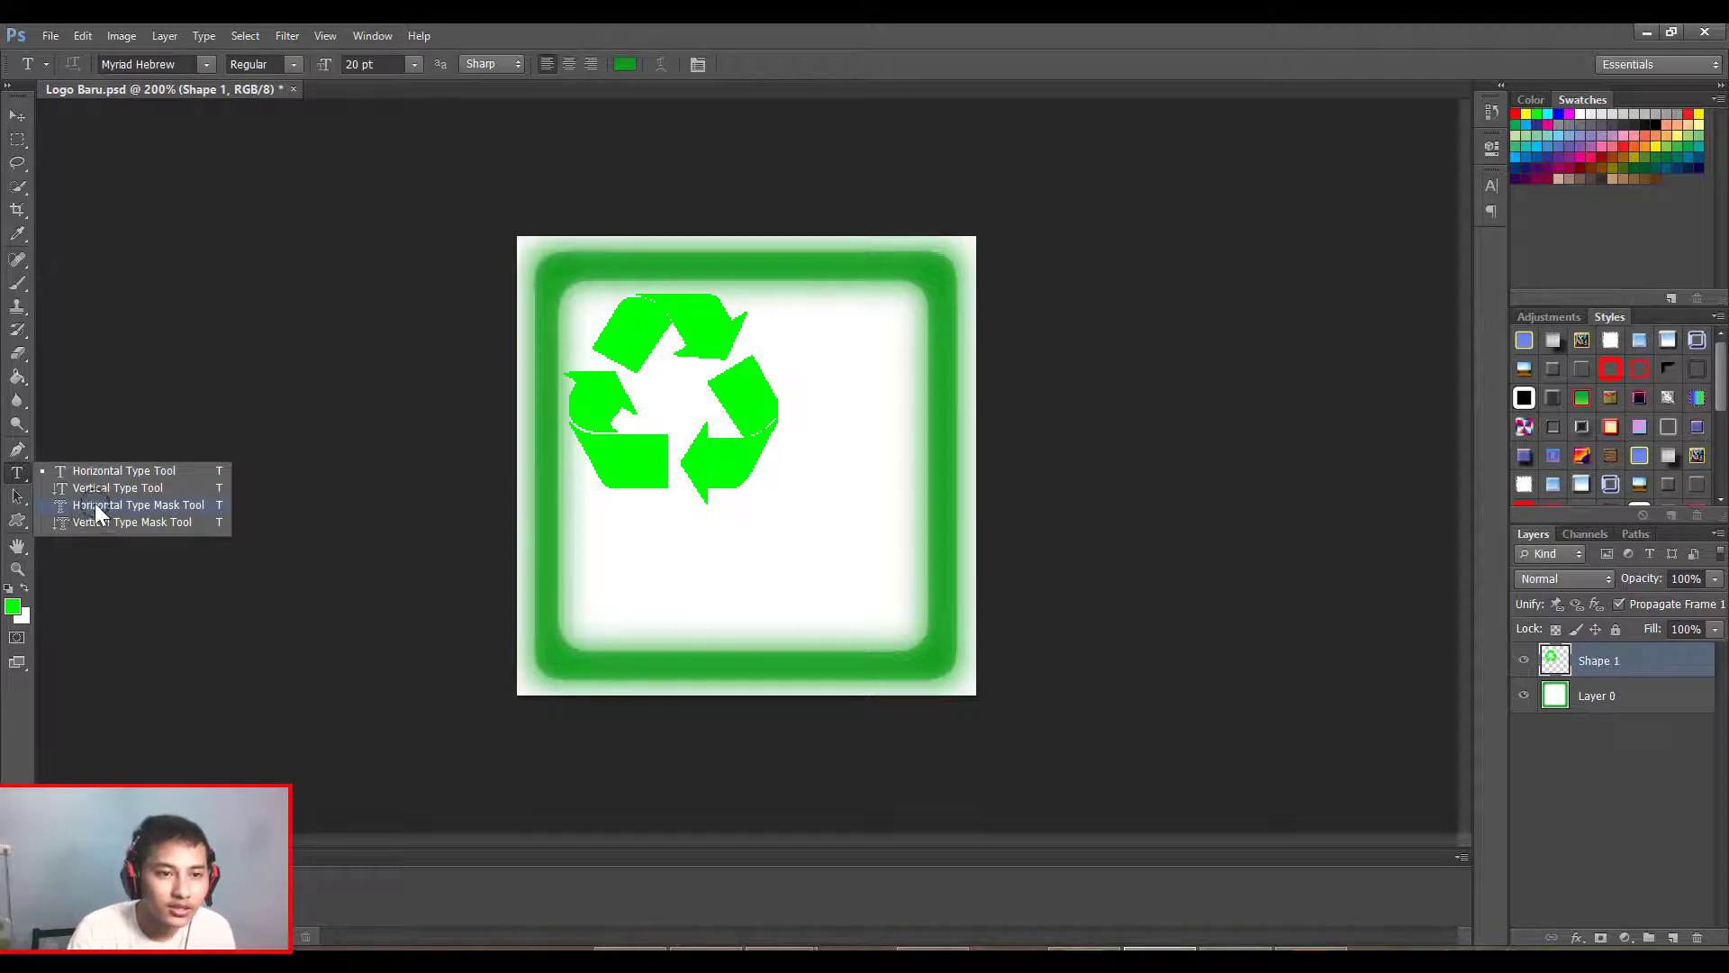
{"action": "left_click", "coordinate": [95, 474]}
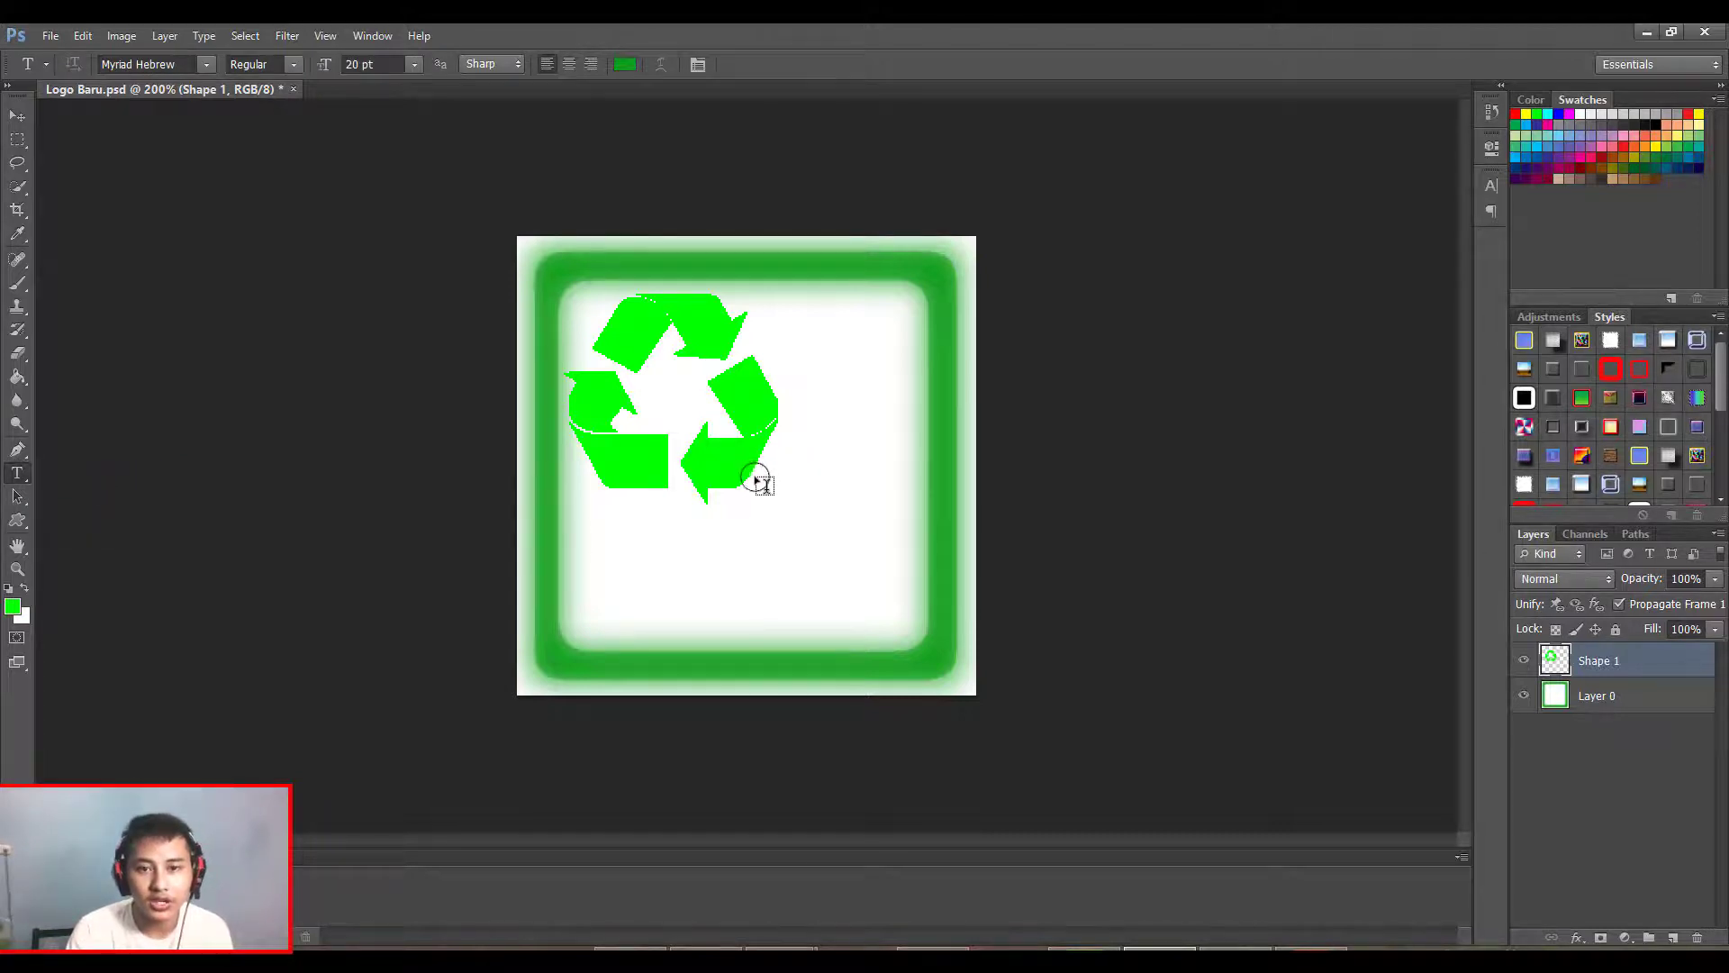
{"action": "left_click_drag", "start_coordinate": [754, 478], "coordinate": [920, 634]}
{"action": "key", "text": "alt+Tab"}
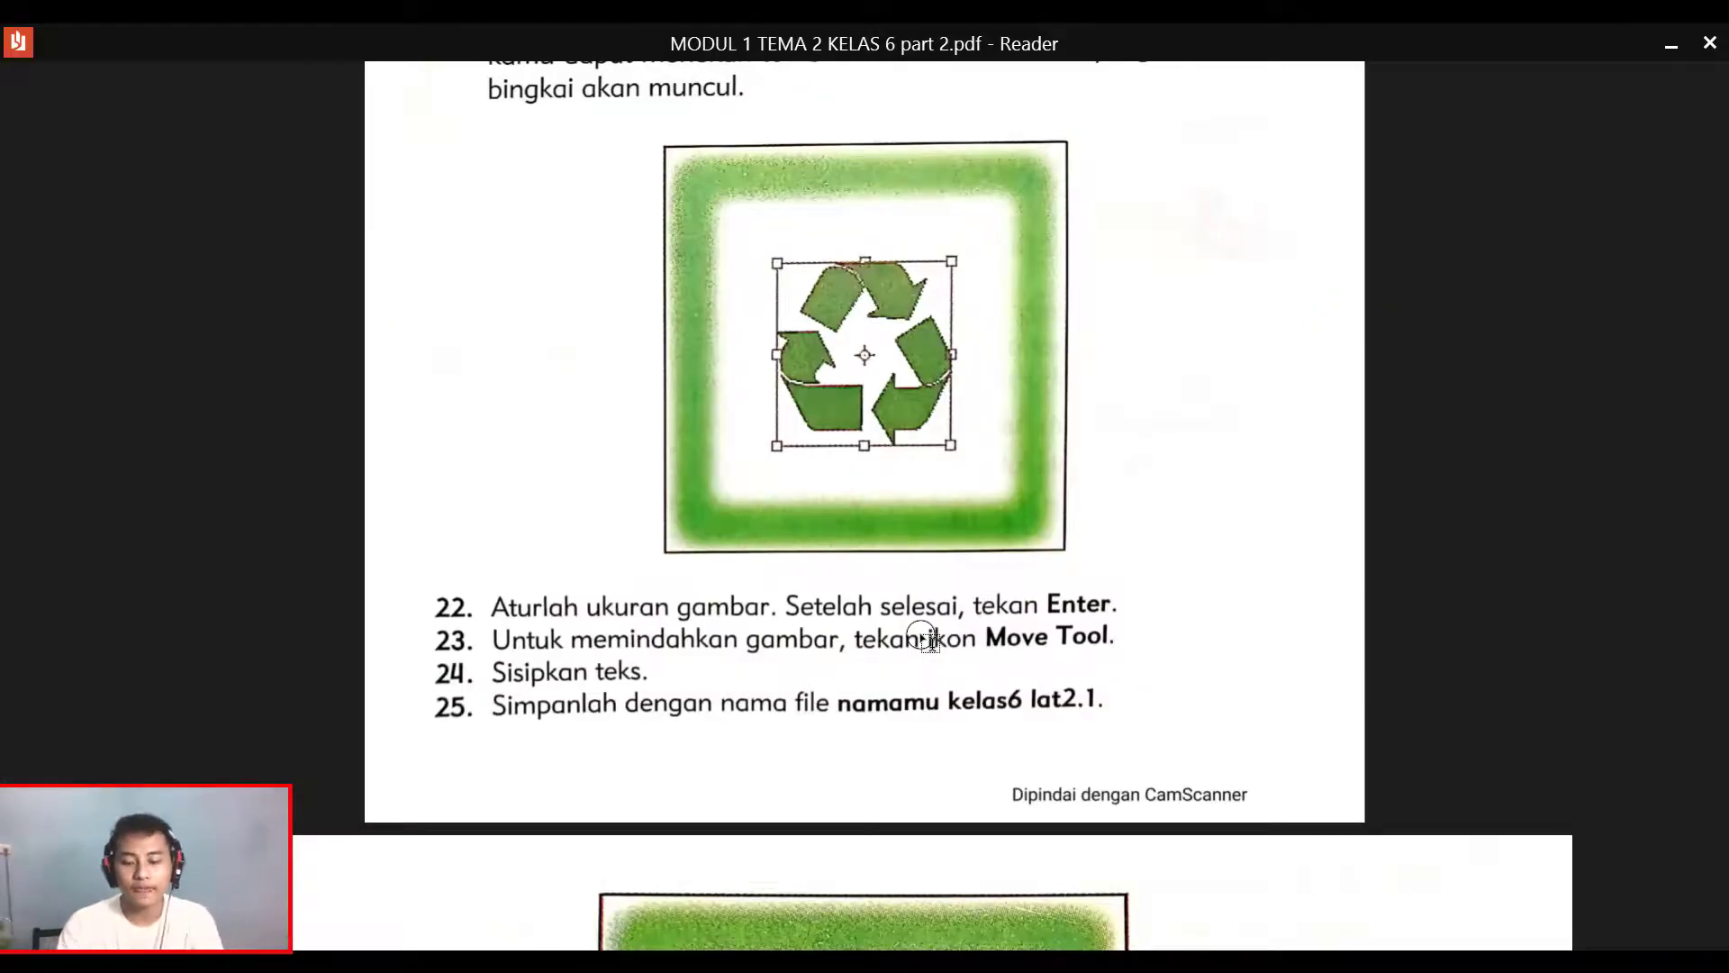
{"action": "scroll", "coordinate": [928, 637], "scroll_direction": "down", "scroll_amount": 2}
{"action": "scroll", "coordinate": [928, 637], "scroll_direction": "down", "scroll_amount": 3}
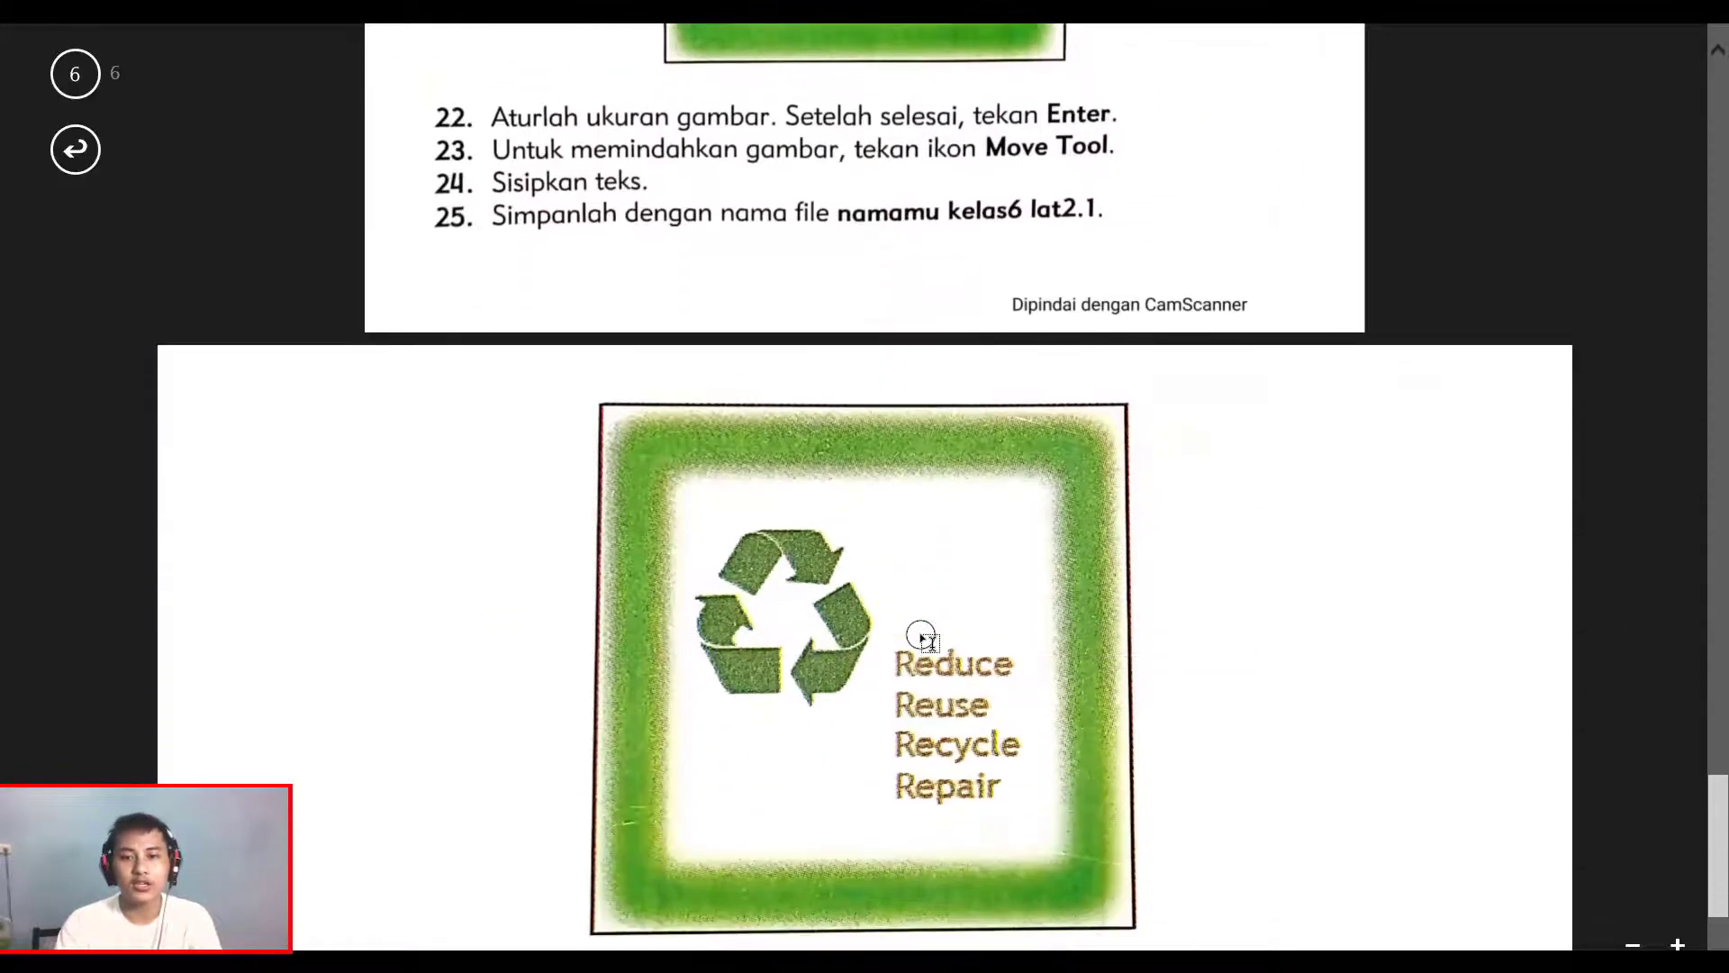
{"action": "key", "text": "alt+Tab"}
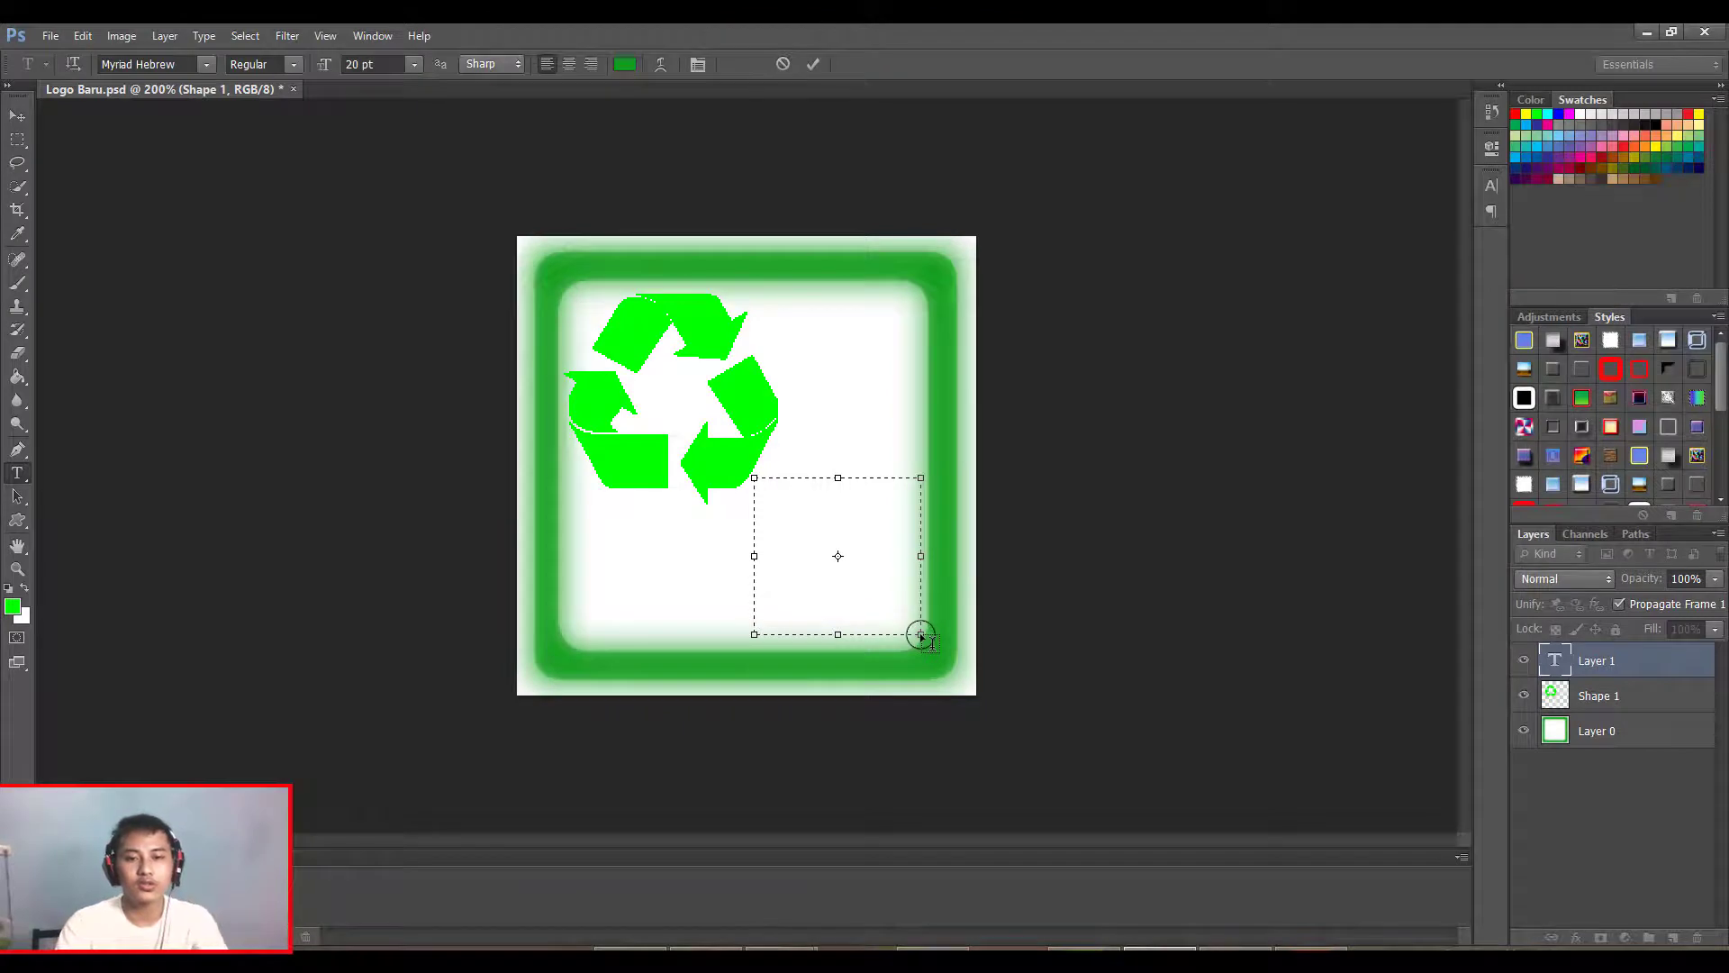
Step: Type the stacked words Reduce, Reuse, Recycle, Repair, checking the guide between lines
{"action": "type", "text": "rE"}
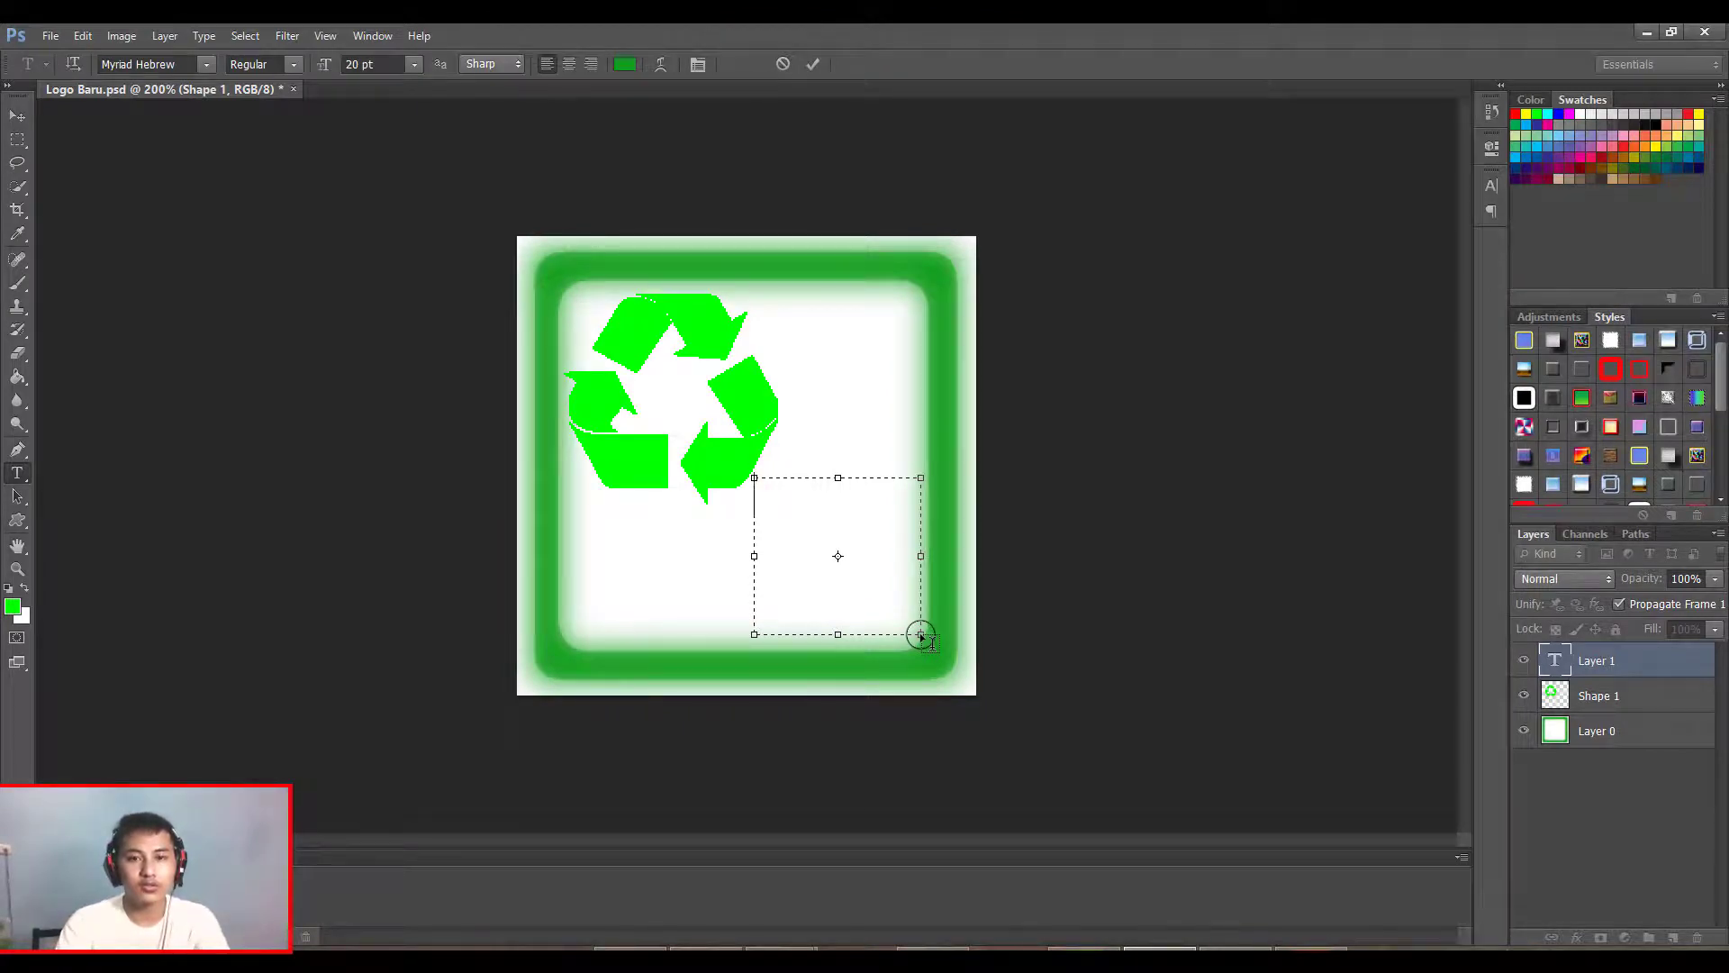
{"action": "type", "text": "Reduc"}
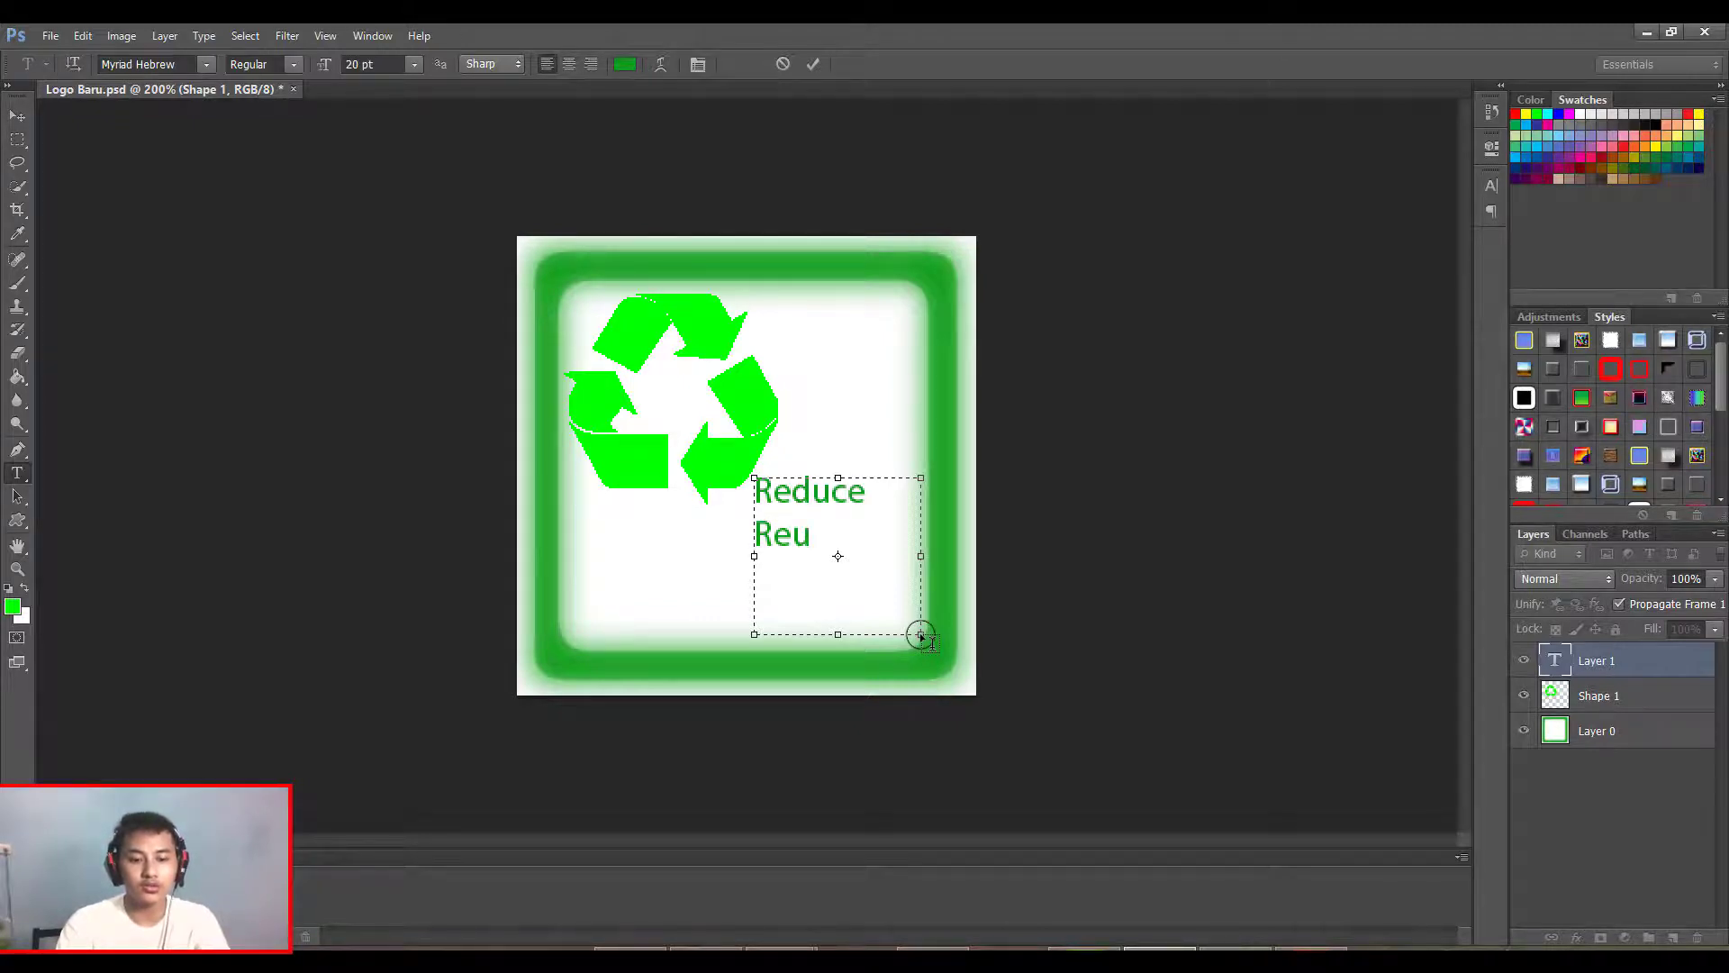
{"action": "type", "text": "e"}
{"action": "key", "text": "alt+Tab"}
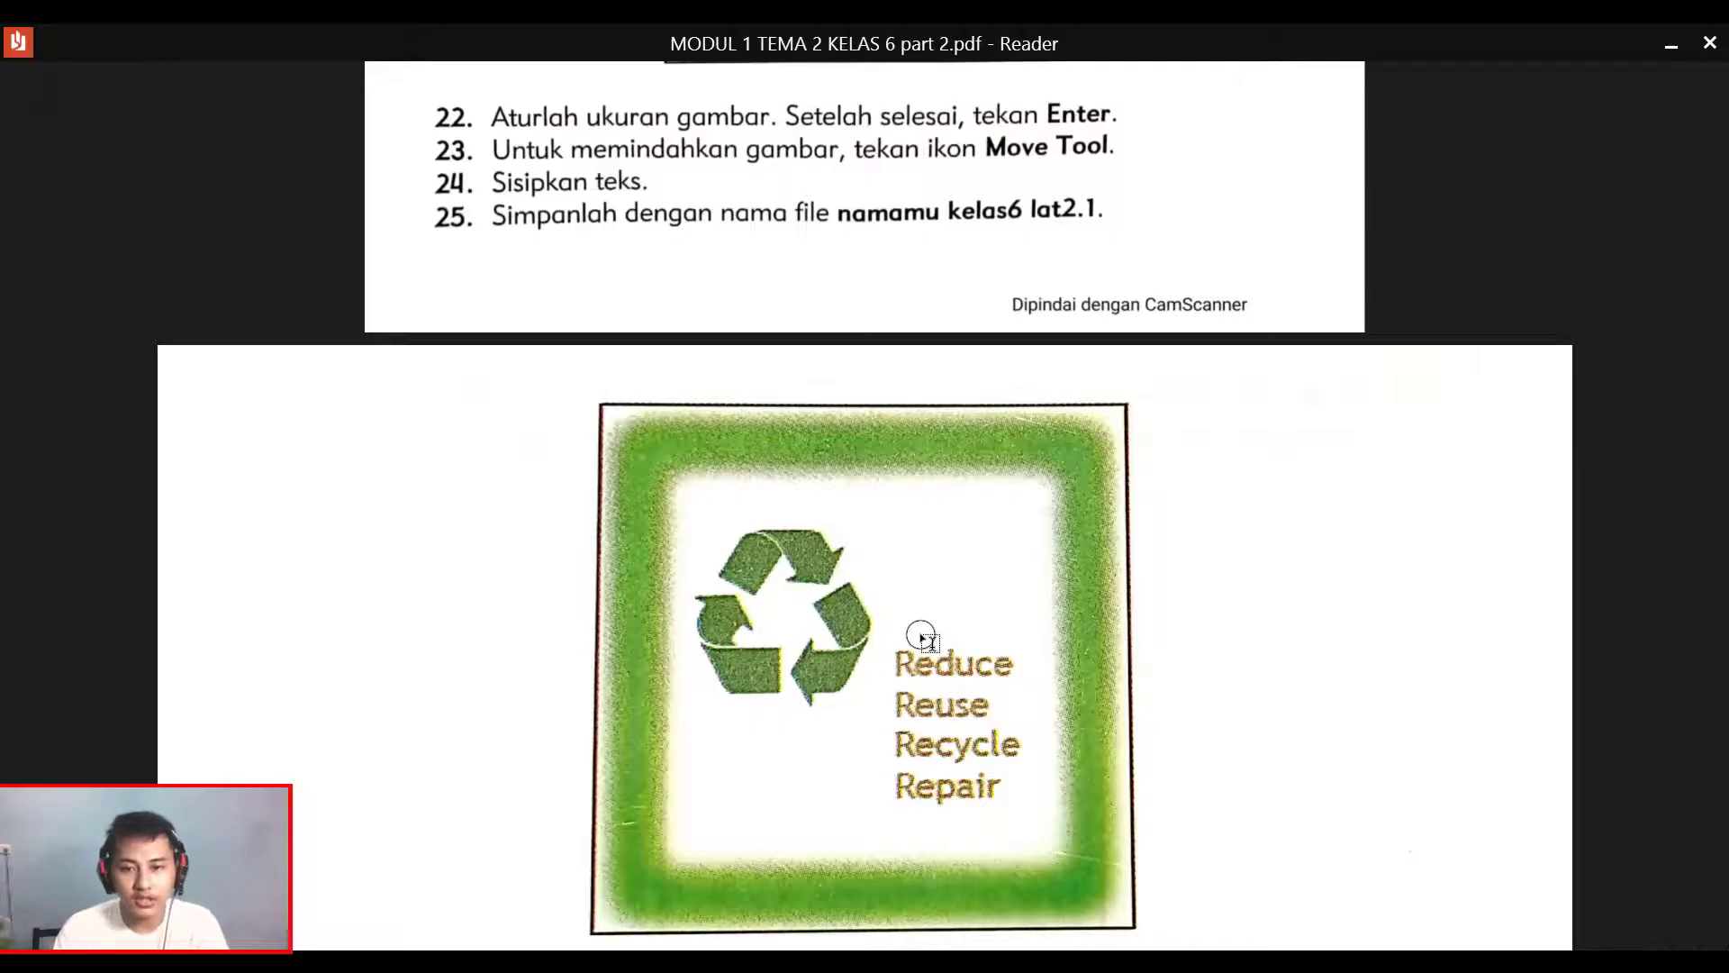
{"action": "key", "text": "alt+Tab"}
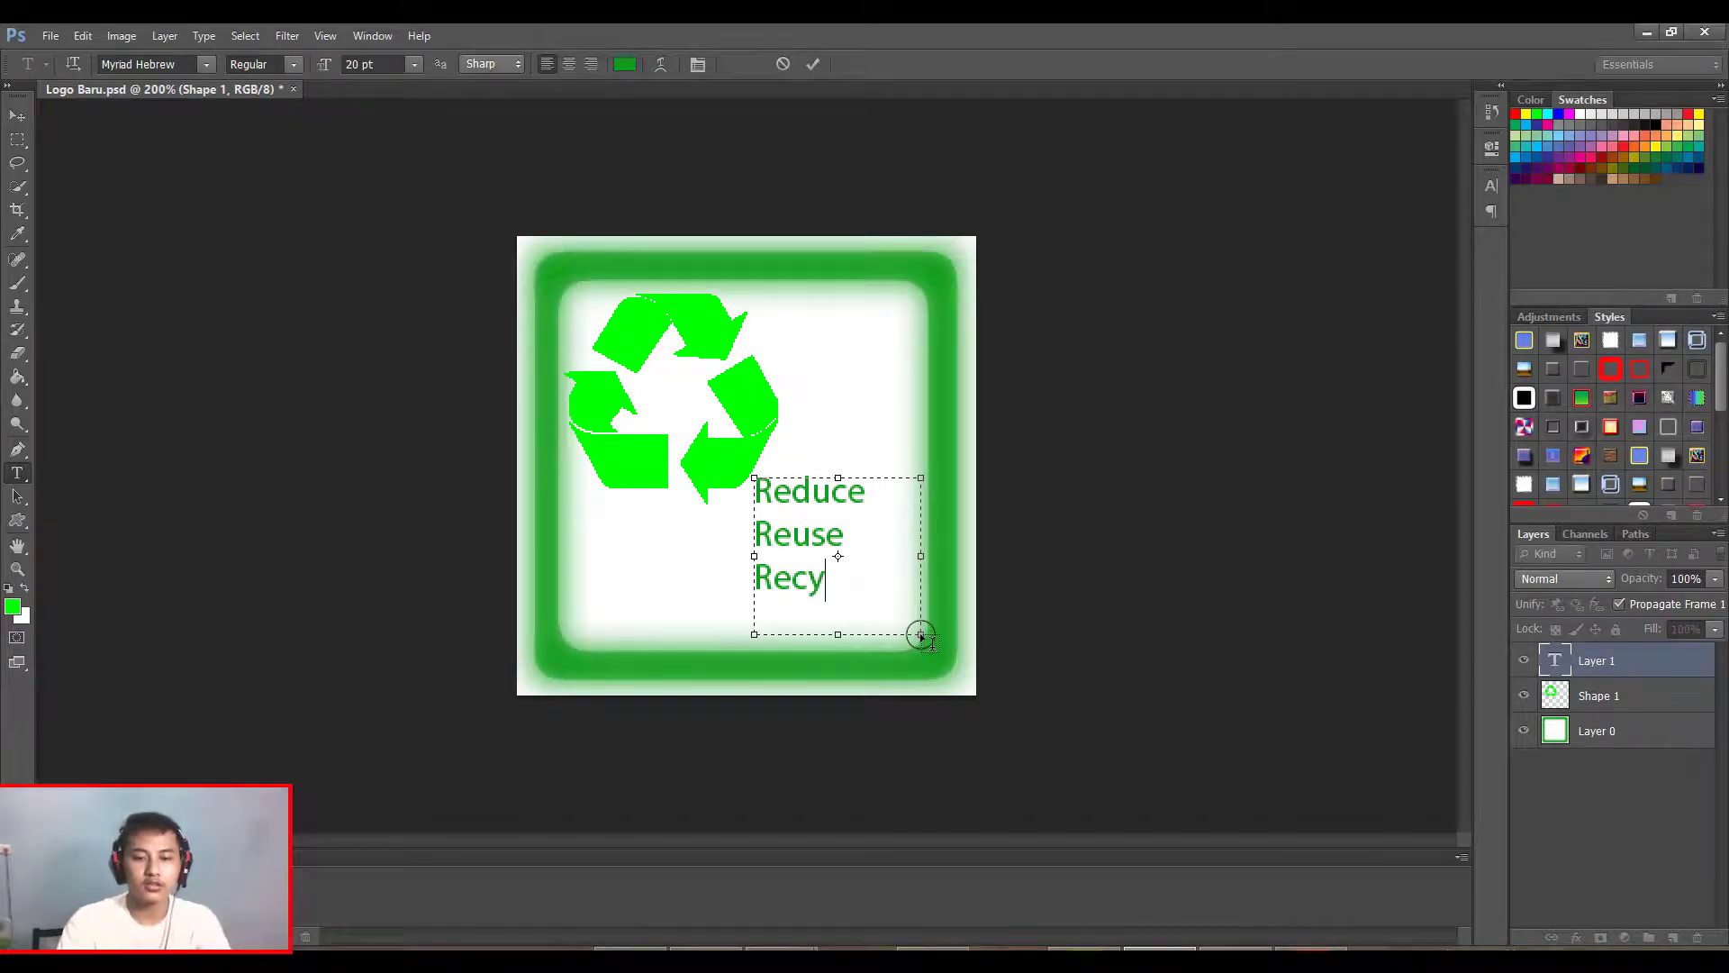
{"action": "type", "text": "cle"}
{"action": "key", "text": "alt+Tab"}
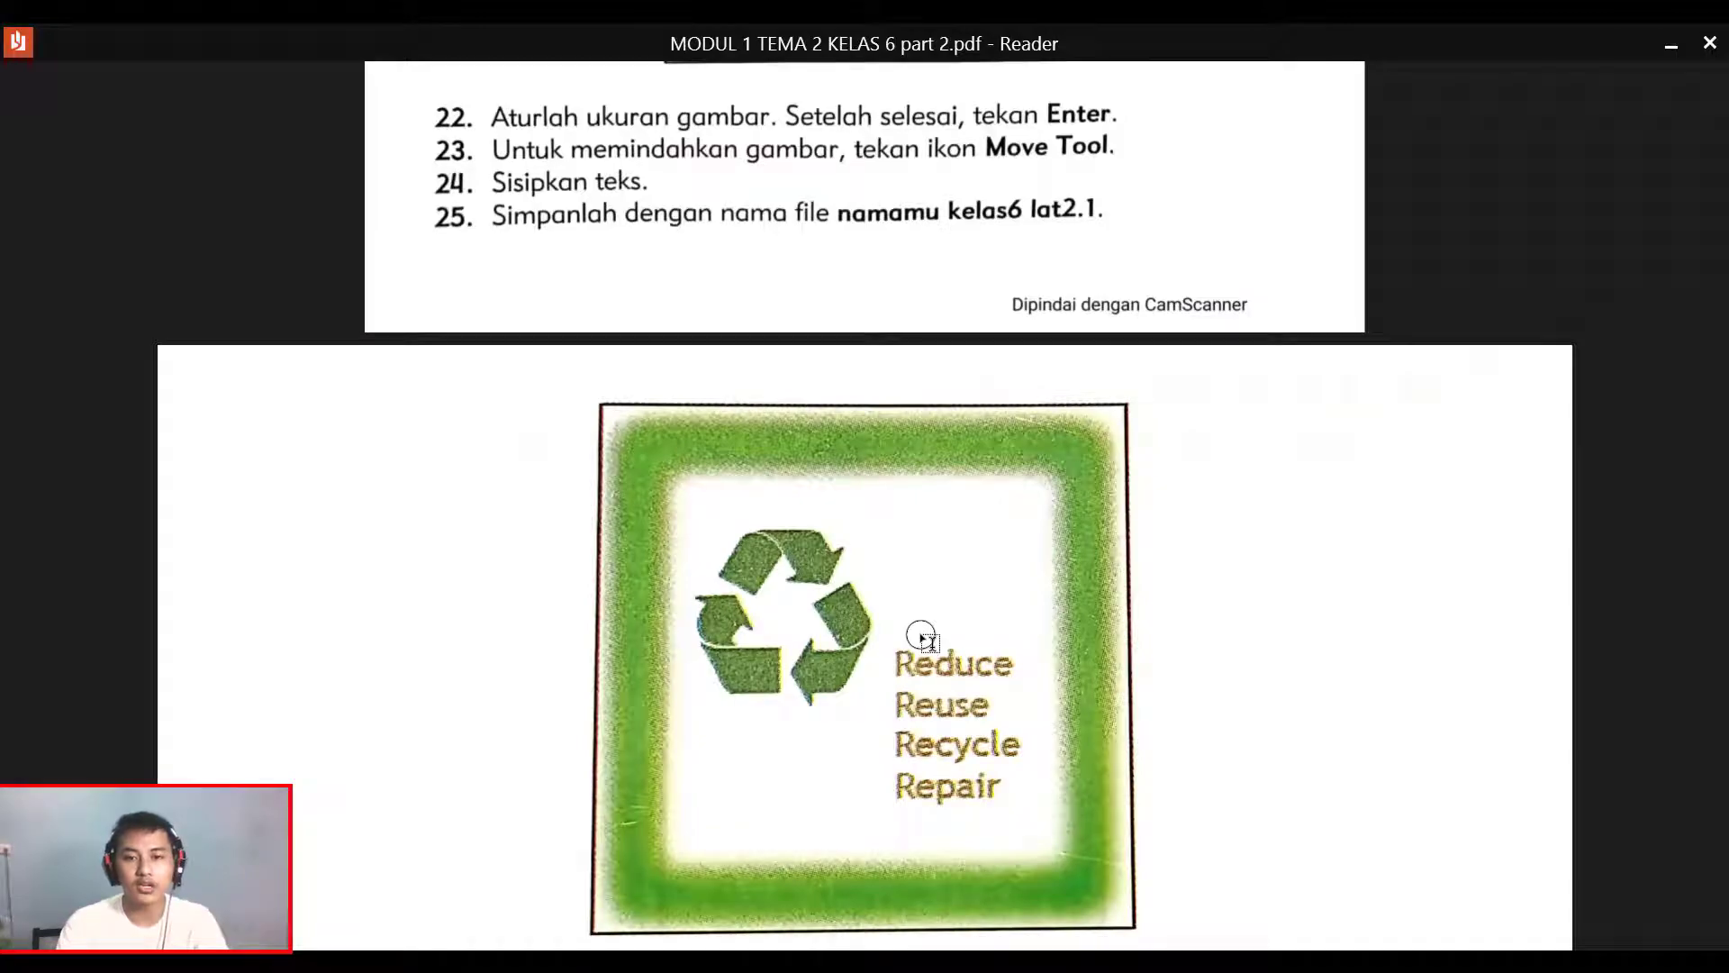
{"action": "key", "text": "alt+Tab"}
{"action": "type", "text": "Re"}
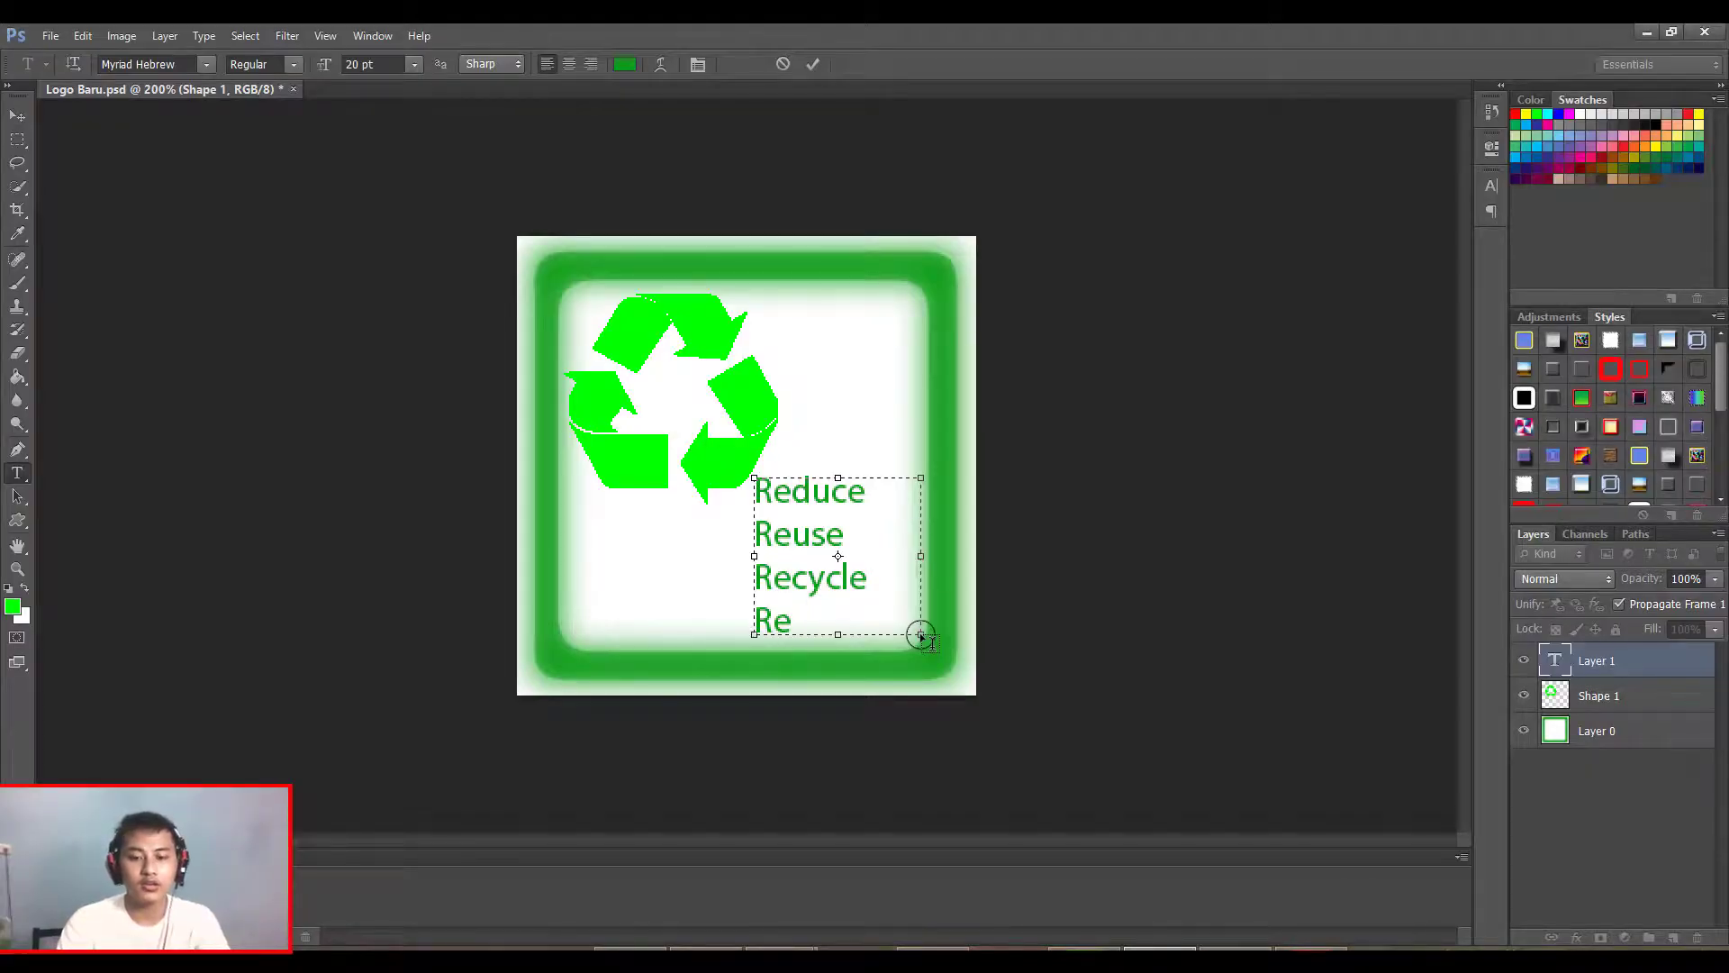
{"action": "type", "text": "apair"}
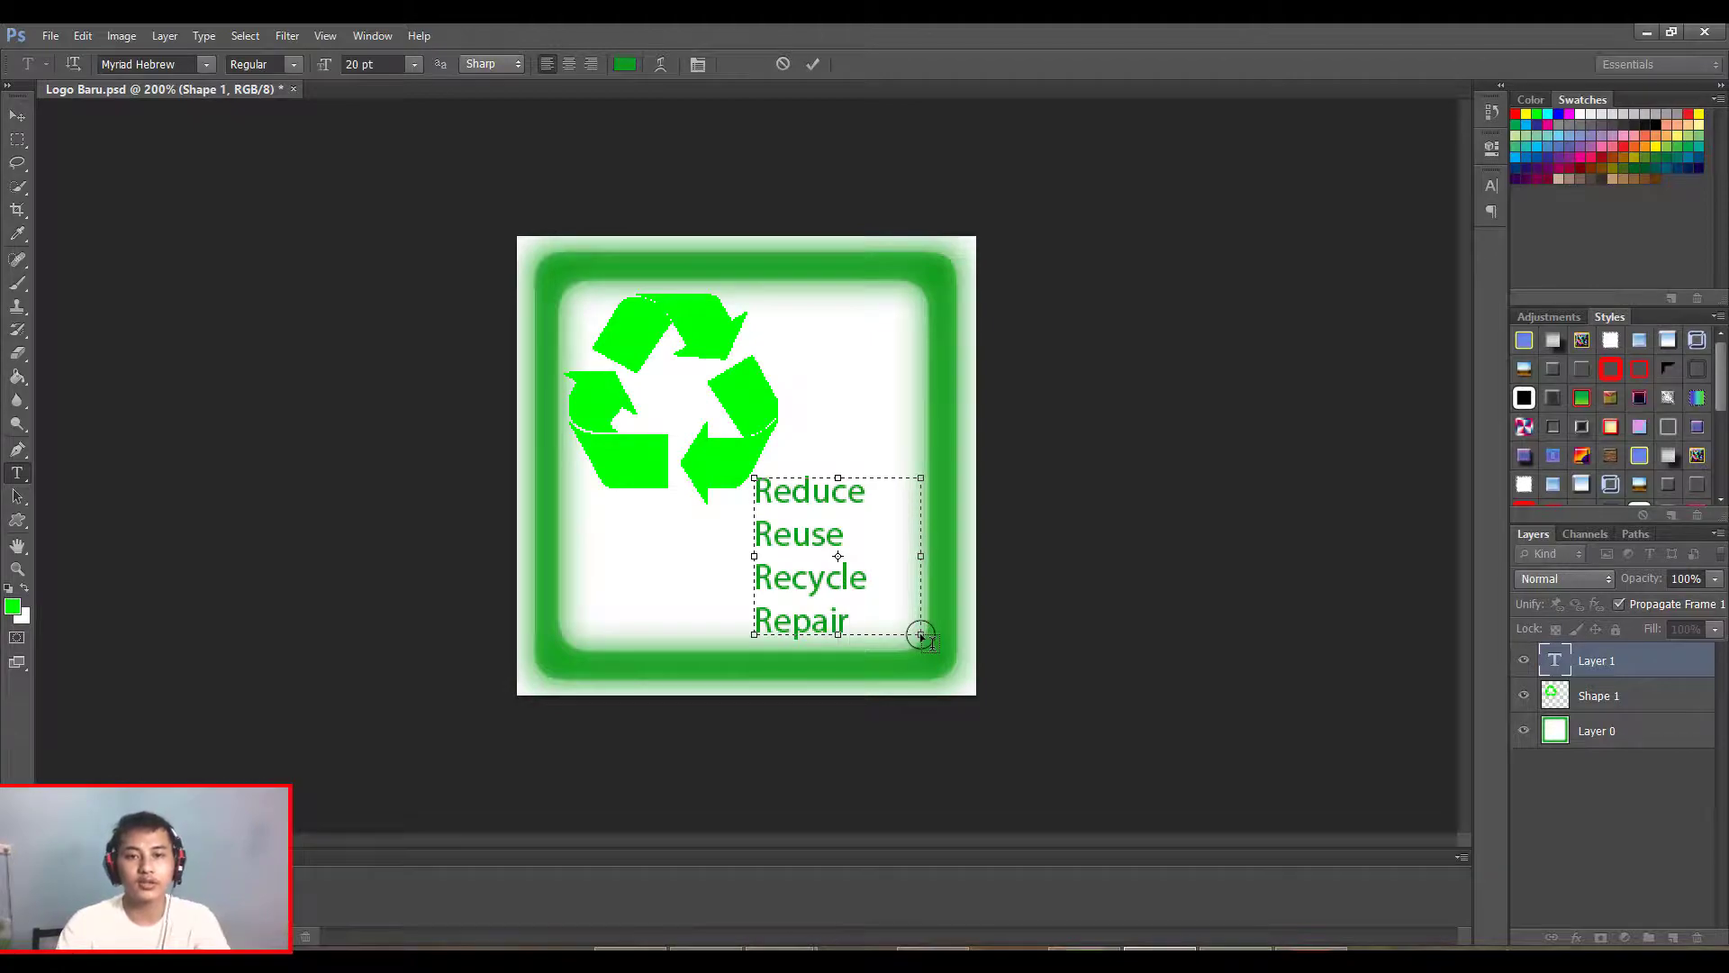
{"action": "key", "text": "alt+Tab"}
{"action": "key", "text": "alt+Tab"}
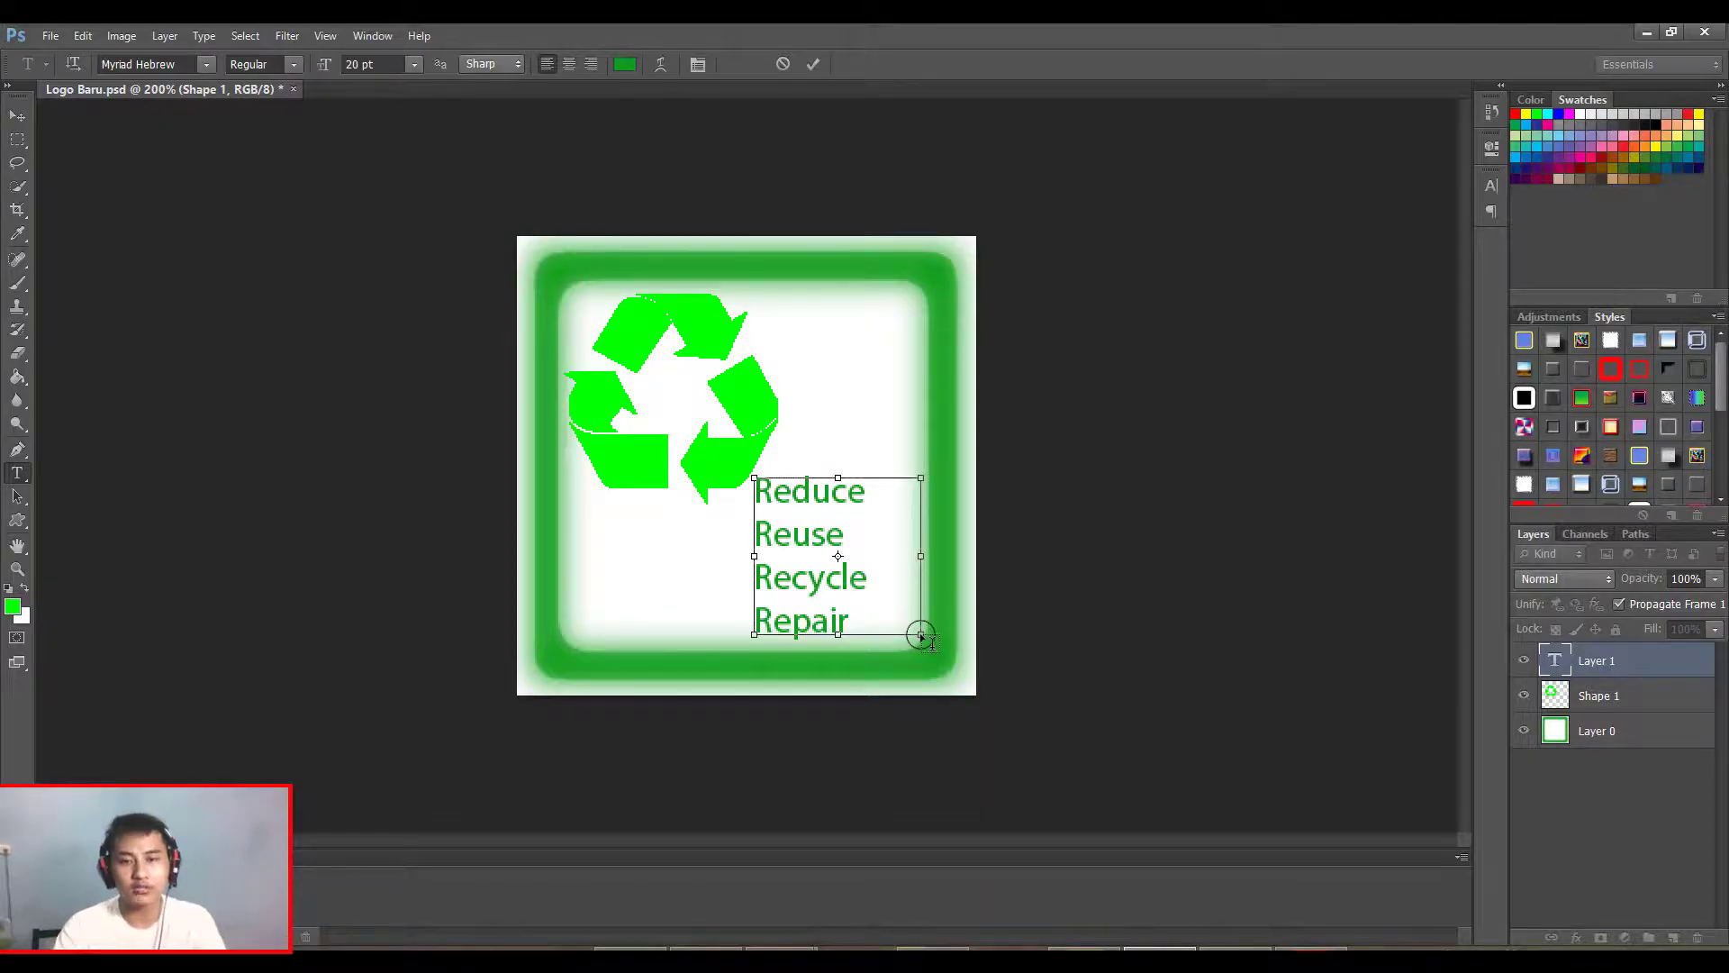
Step: Colour all the text orange, nudge the text block, and commit it
{"action": "key", "text": "ctrl+a"}
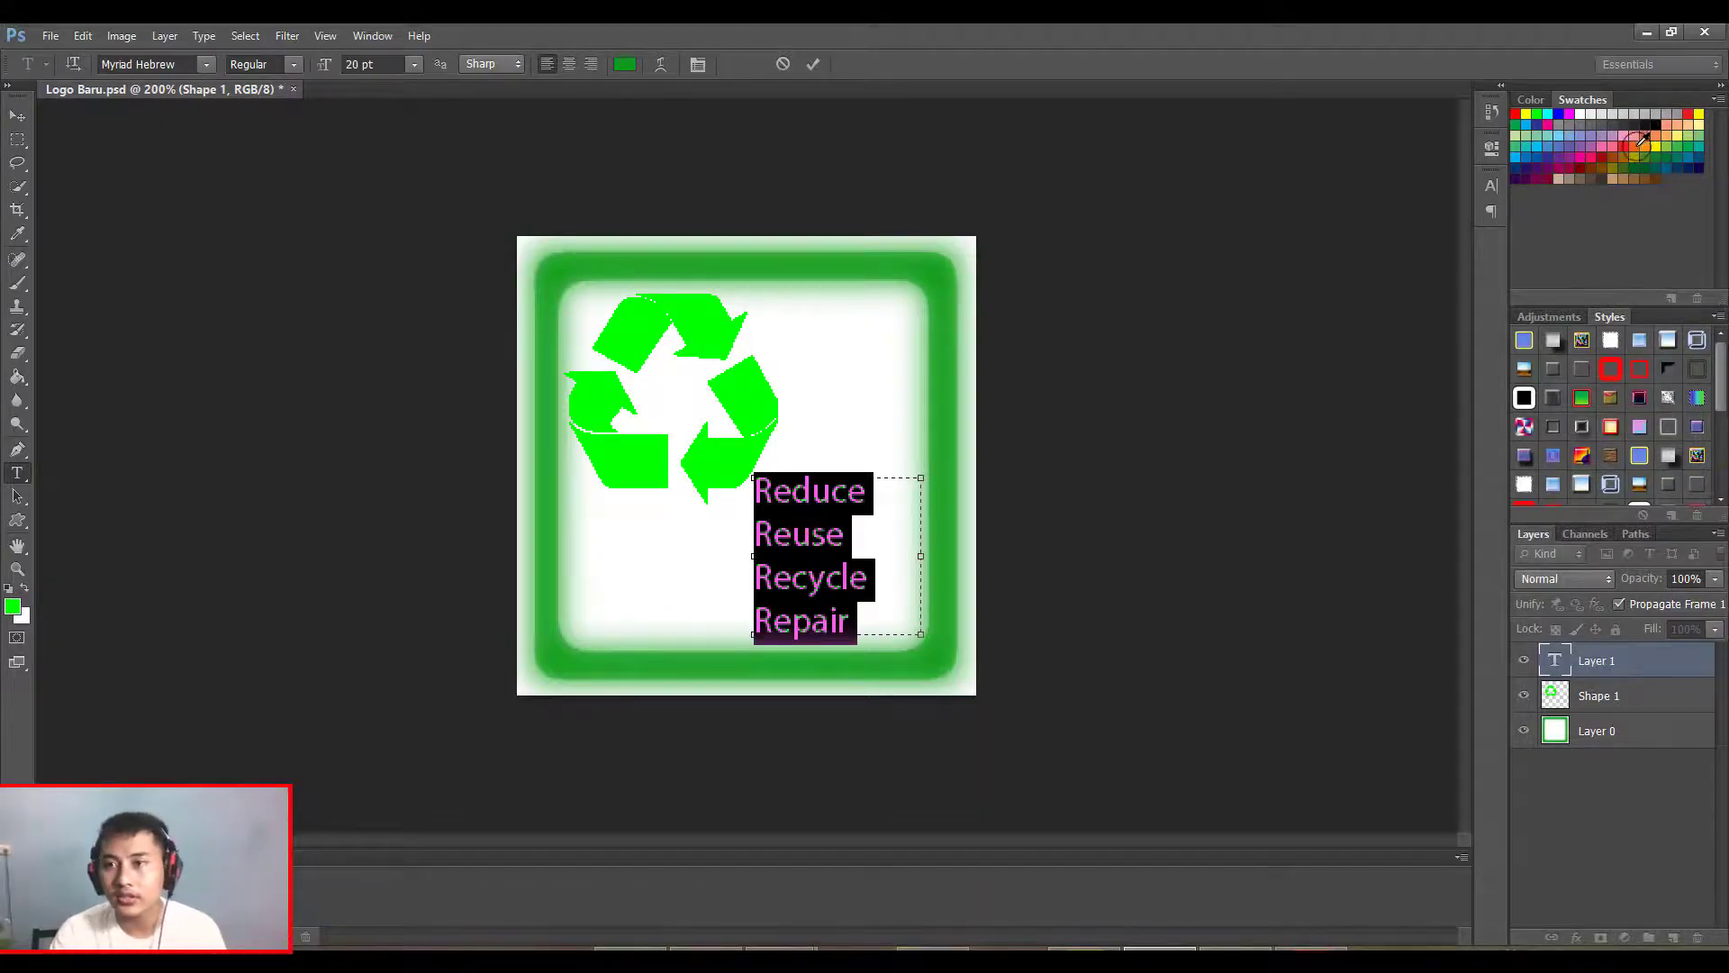
{"action": "left_click", "coordinate": [1635, 144]}
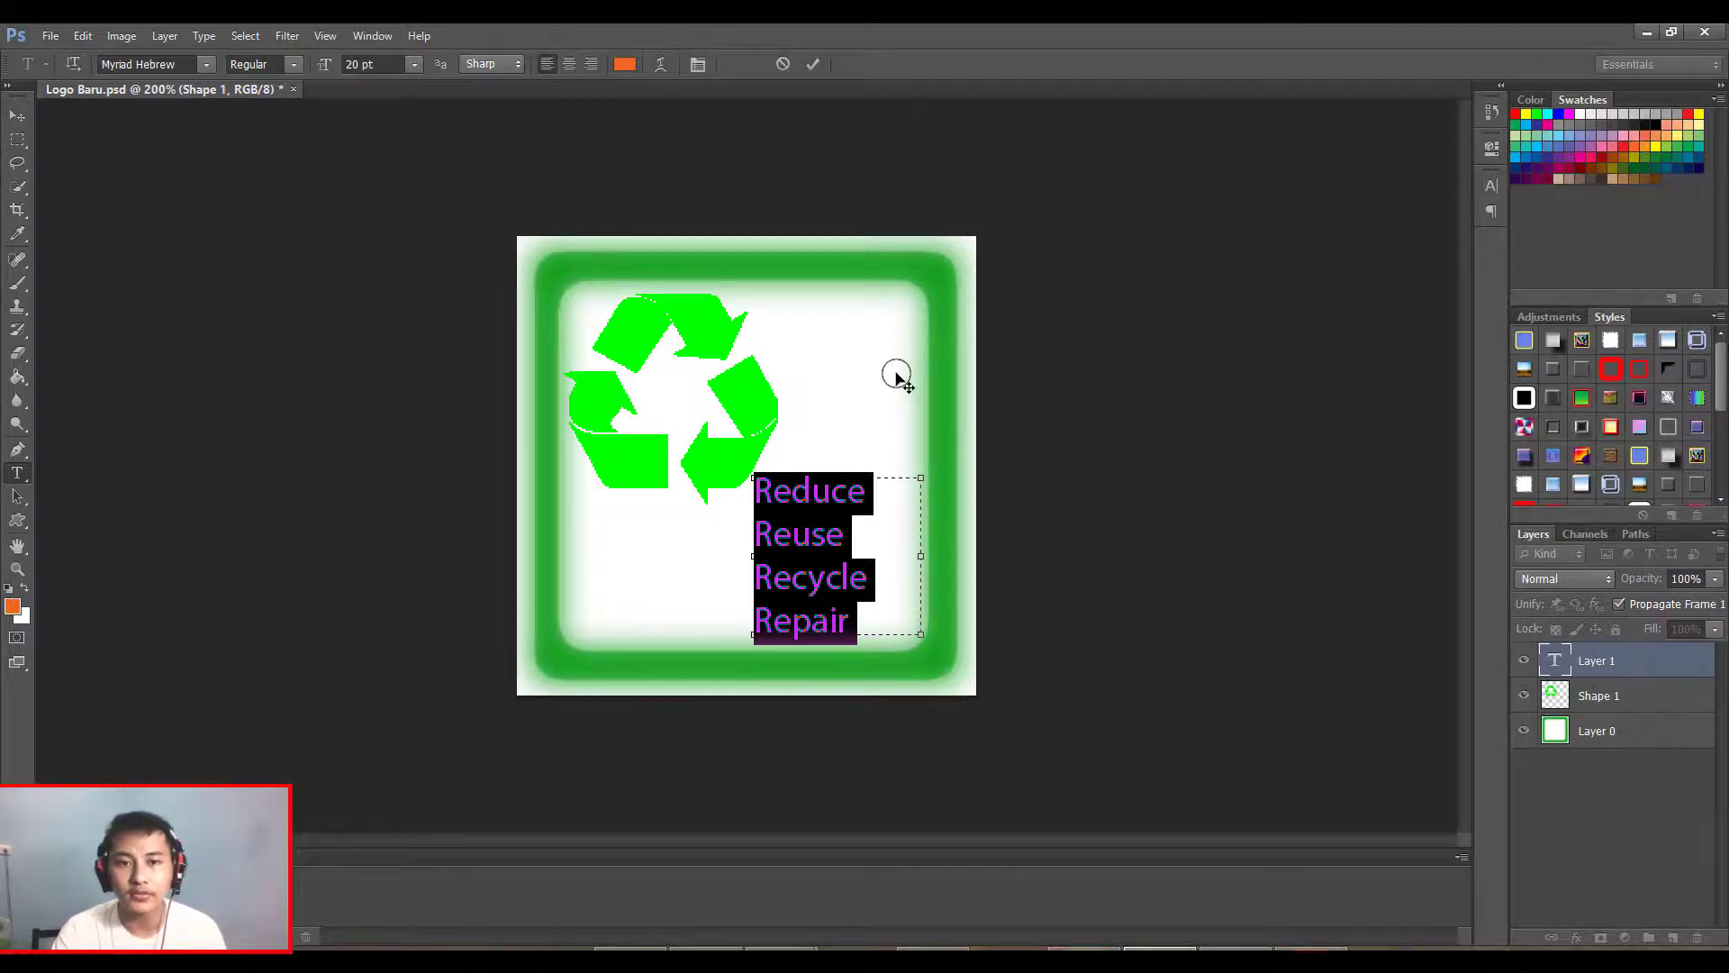
{"action": "left_click", "coordinate": [875, 554]}
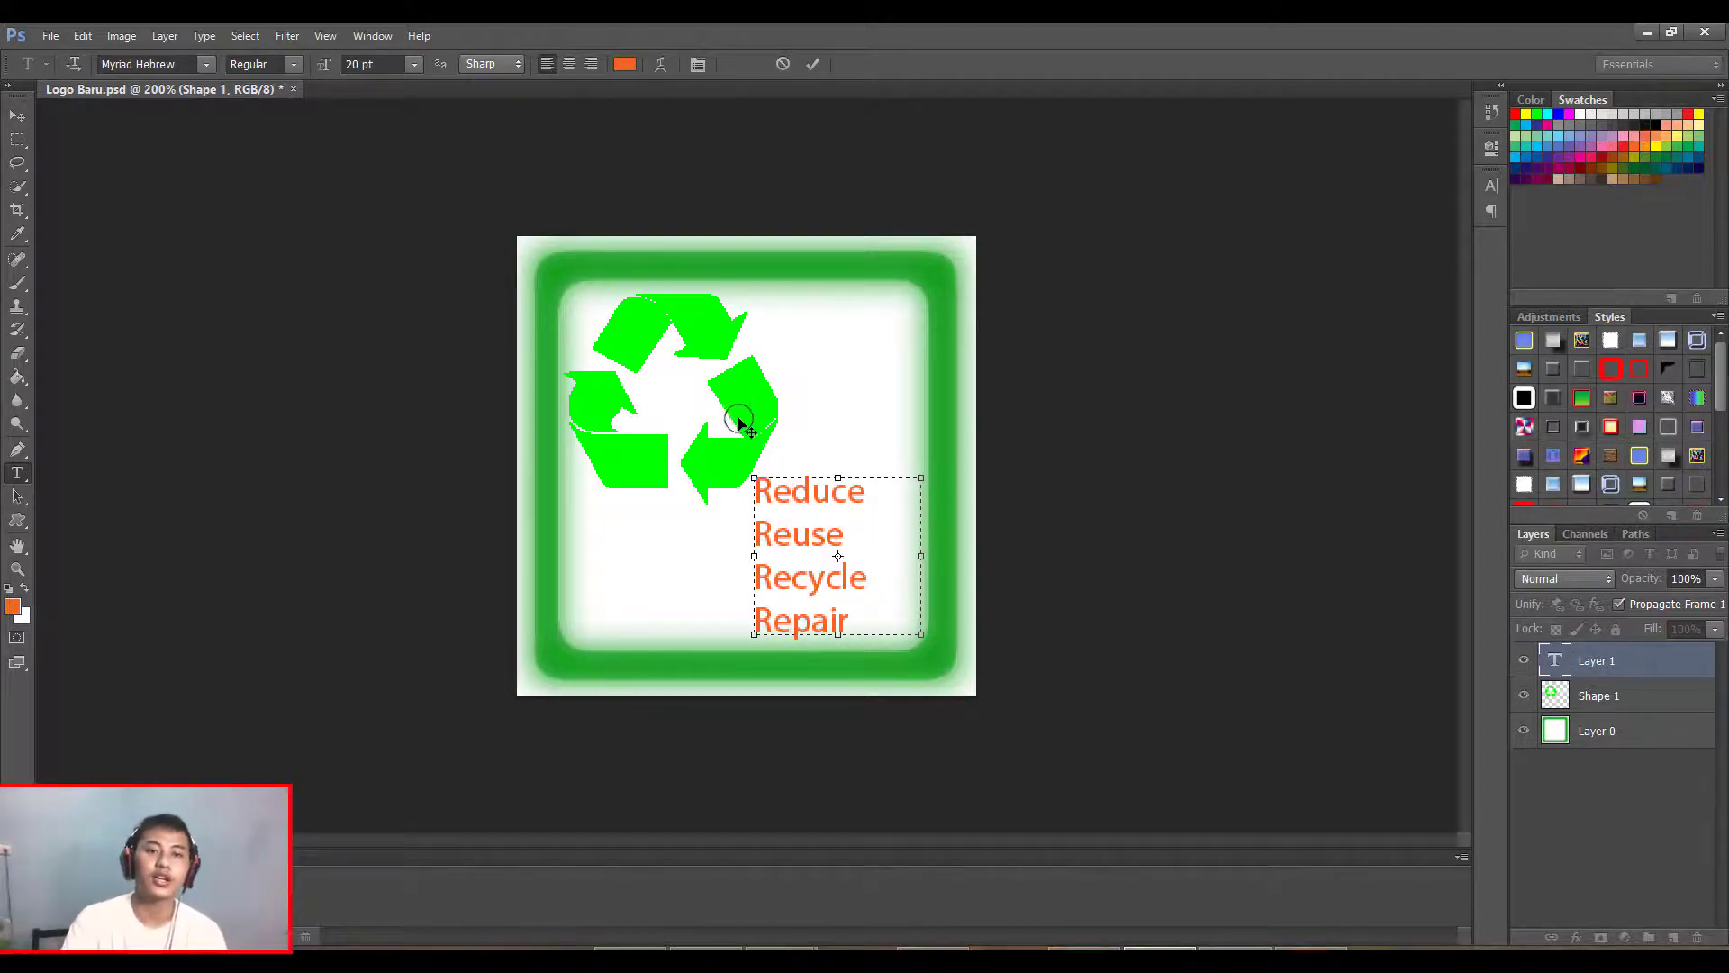
{"action": "left_click_drag", "start_coordinate": [739, 411], "coordinate": [743, 414]}
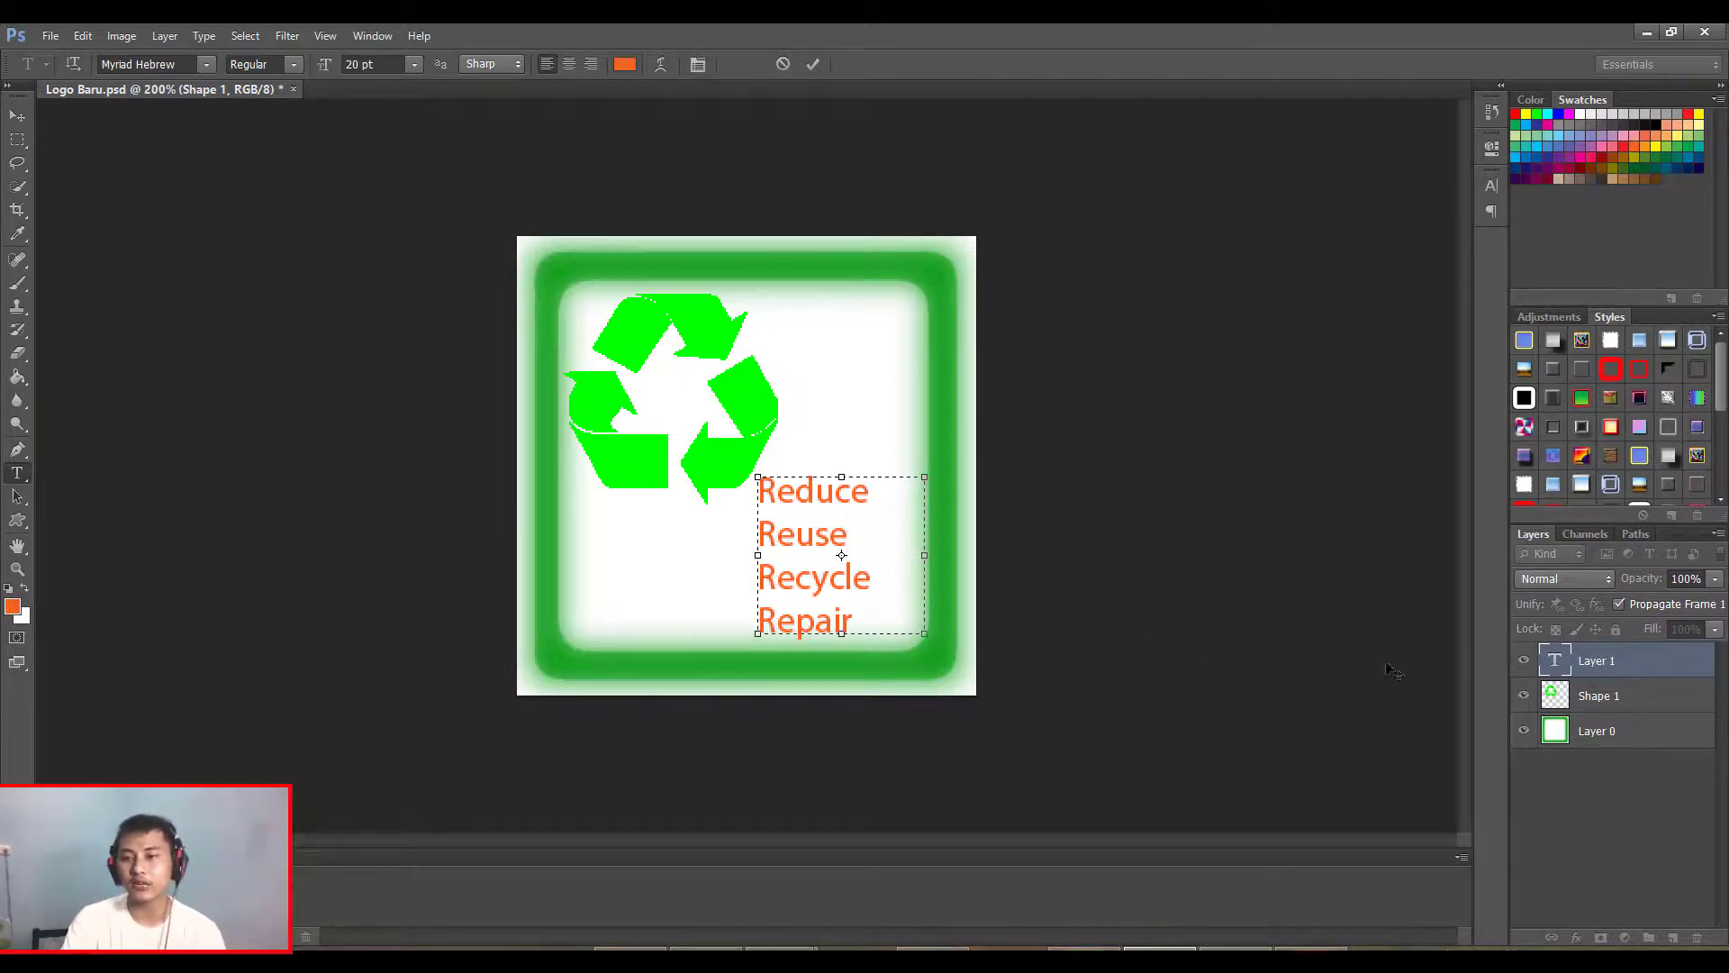
{"action": "left_click", "coordinate": [1619, 700]}
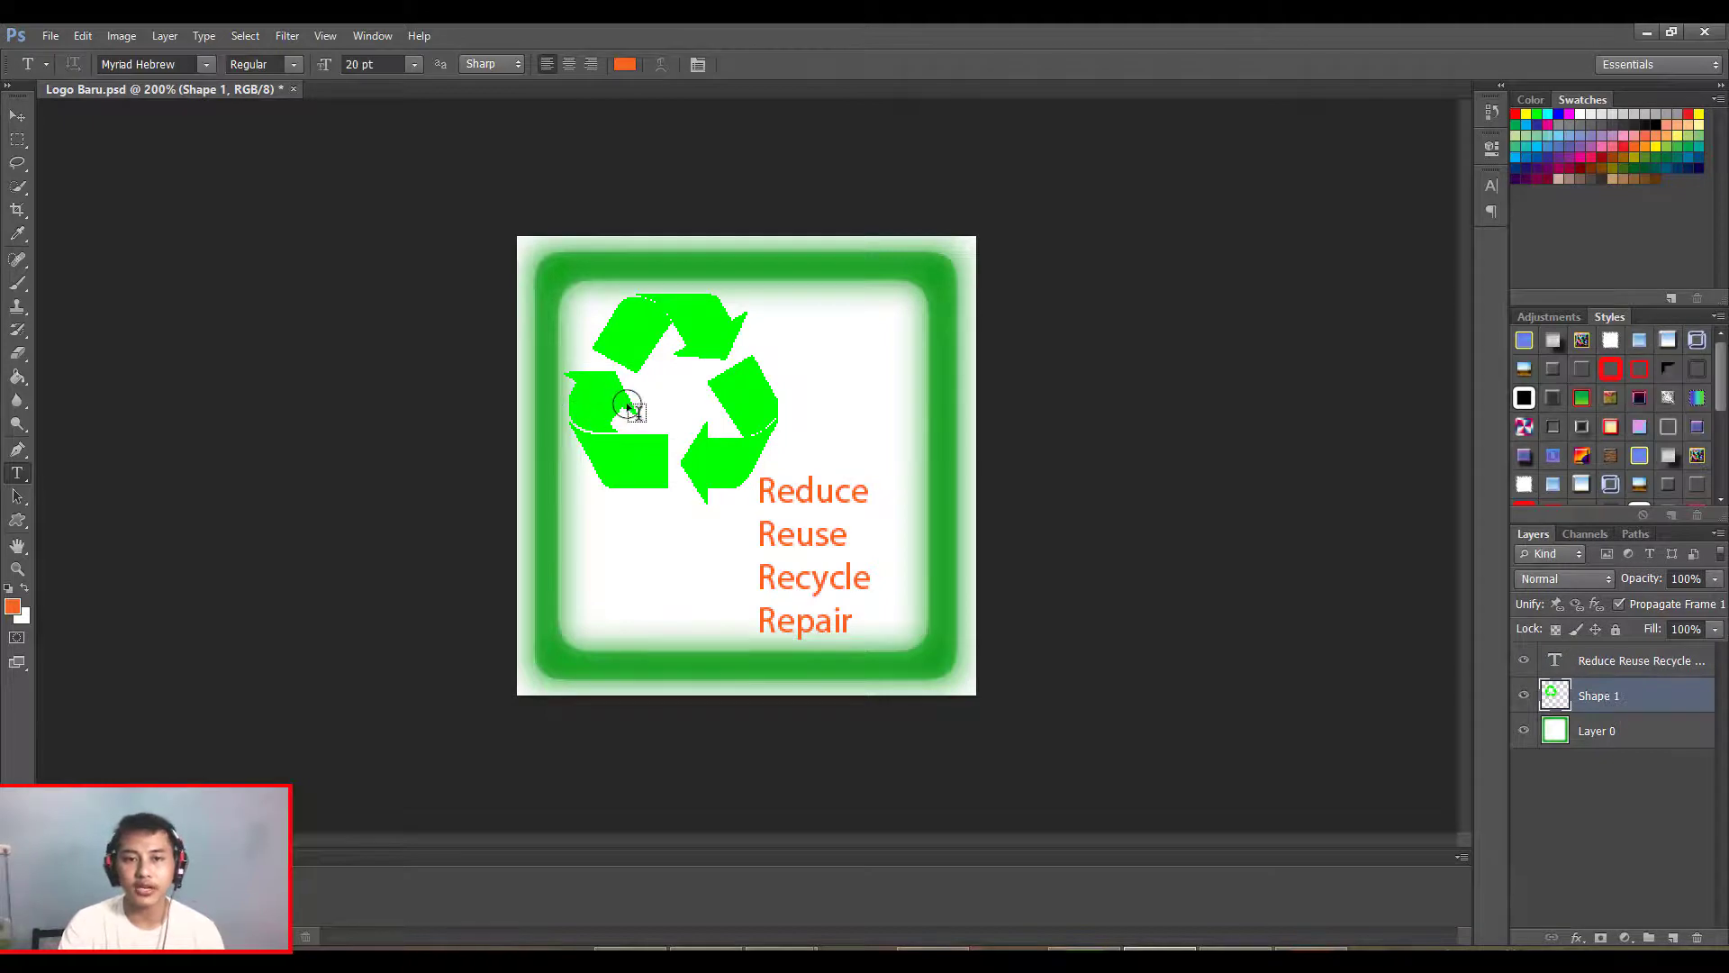
Step: Open and close the character formatting settings without changes
{"action": "left_click", "coordinate": [630, 410]}
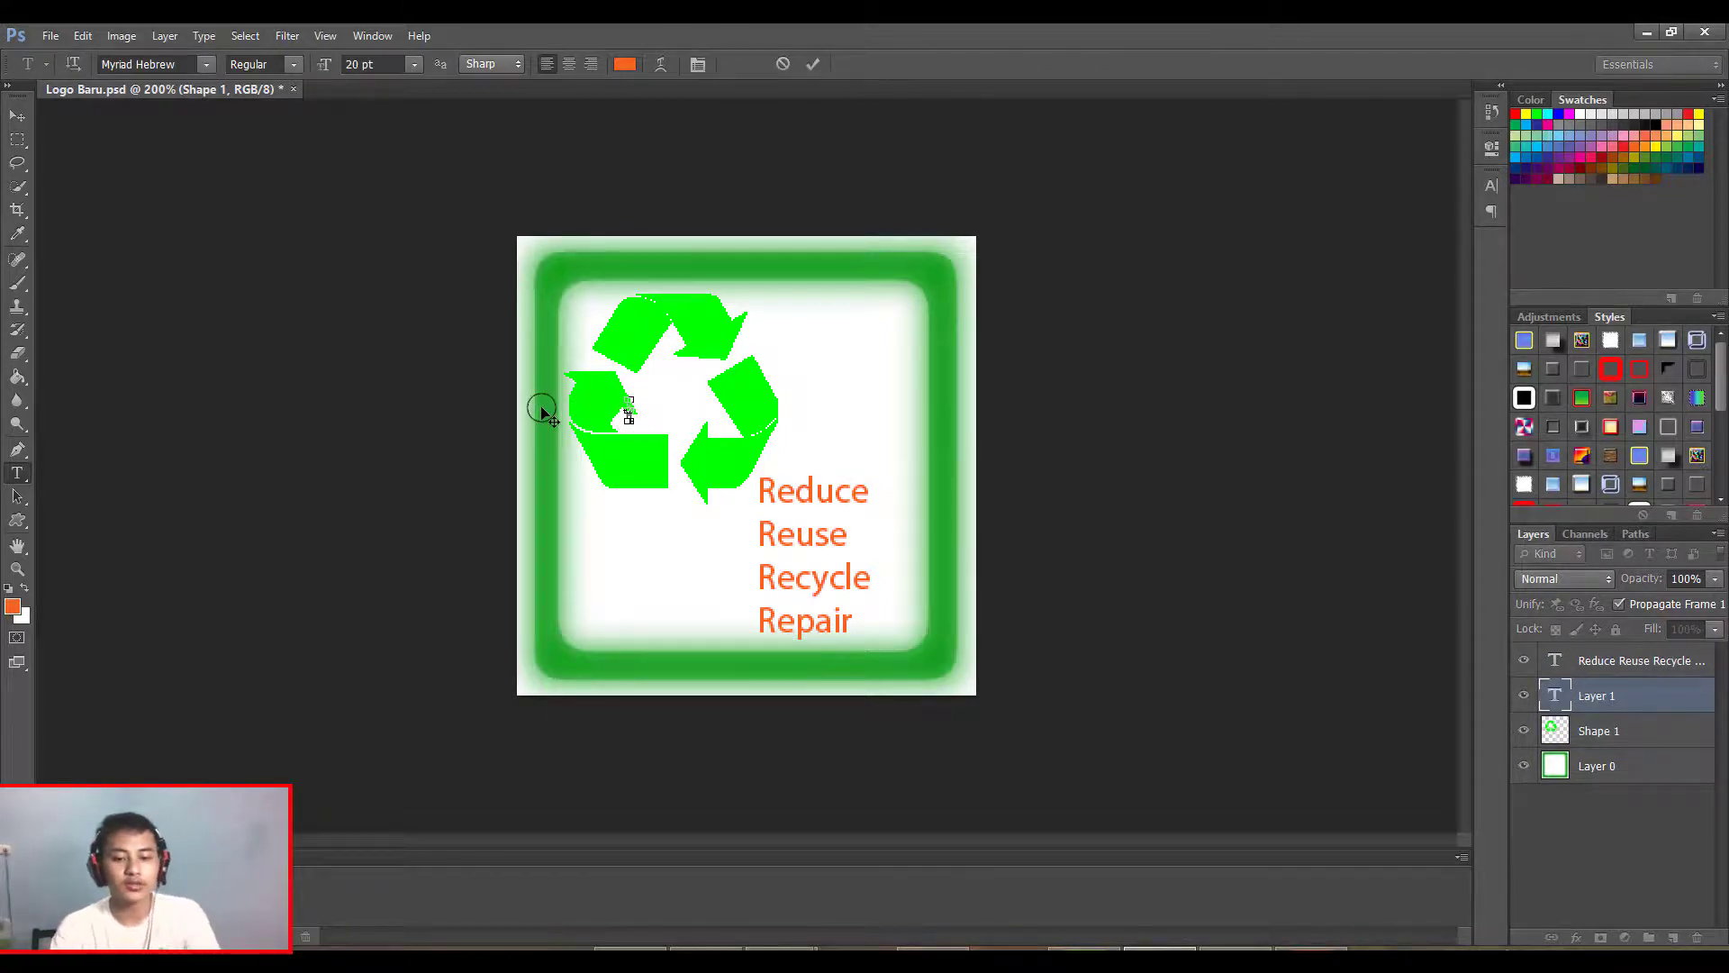
{"action": "key", "text": "ctrl+t"}
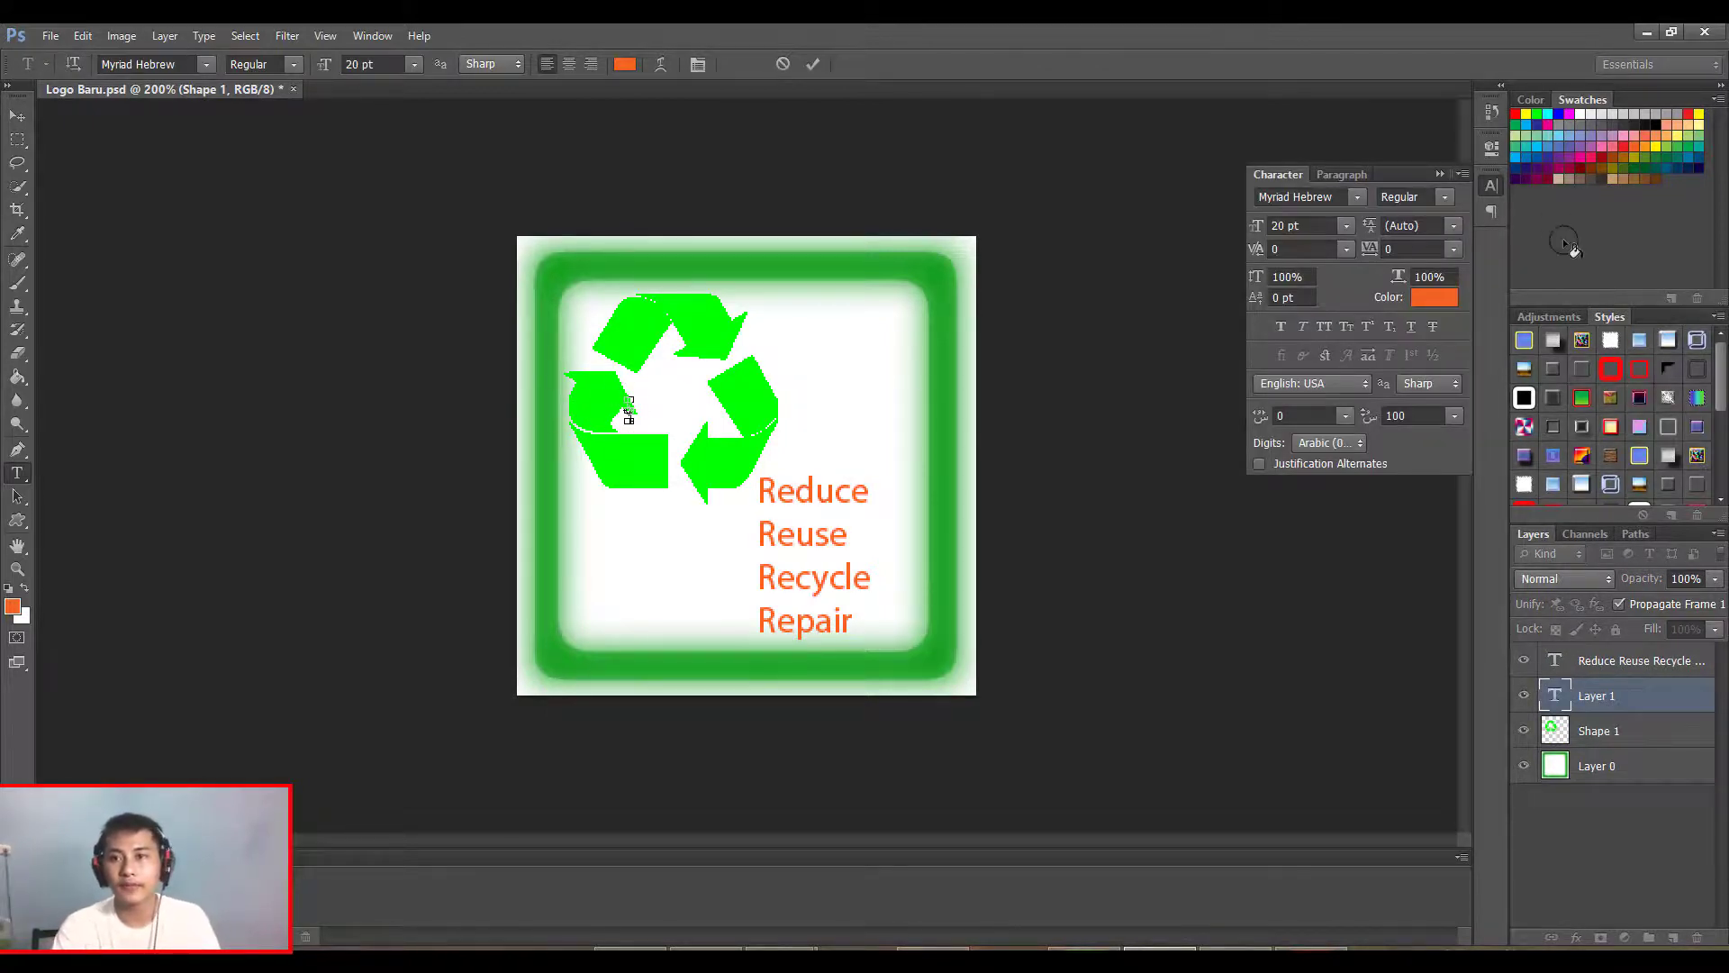
{"action": "left_click", "coordinate": [1444, 169]}
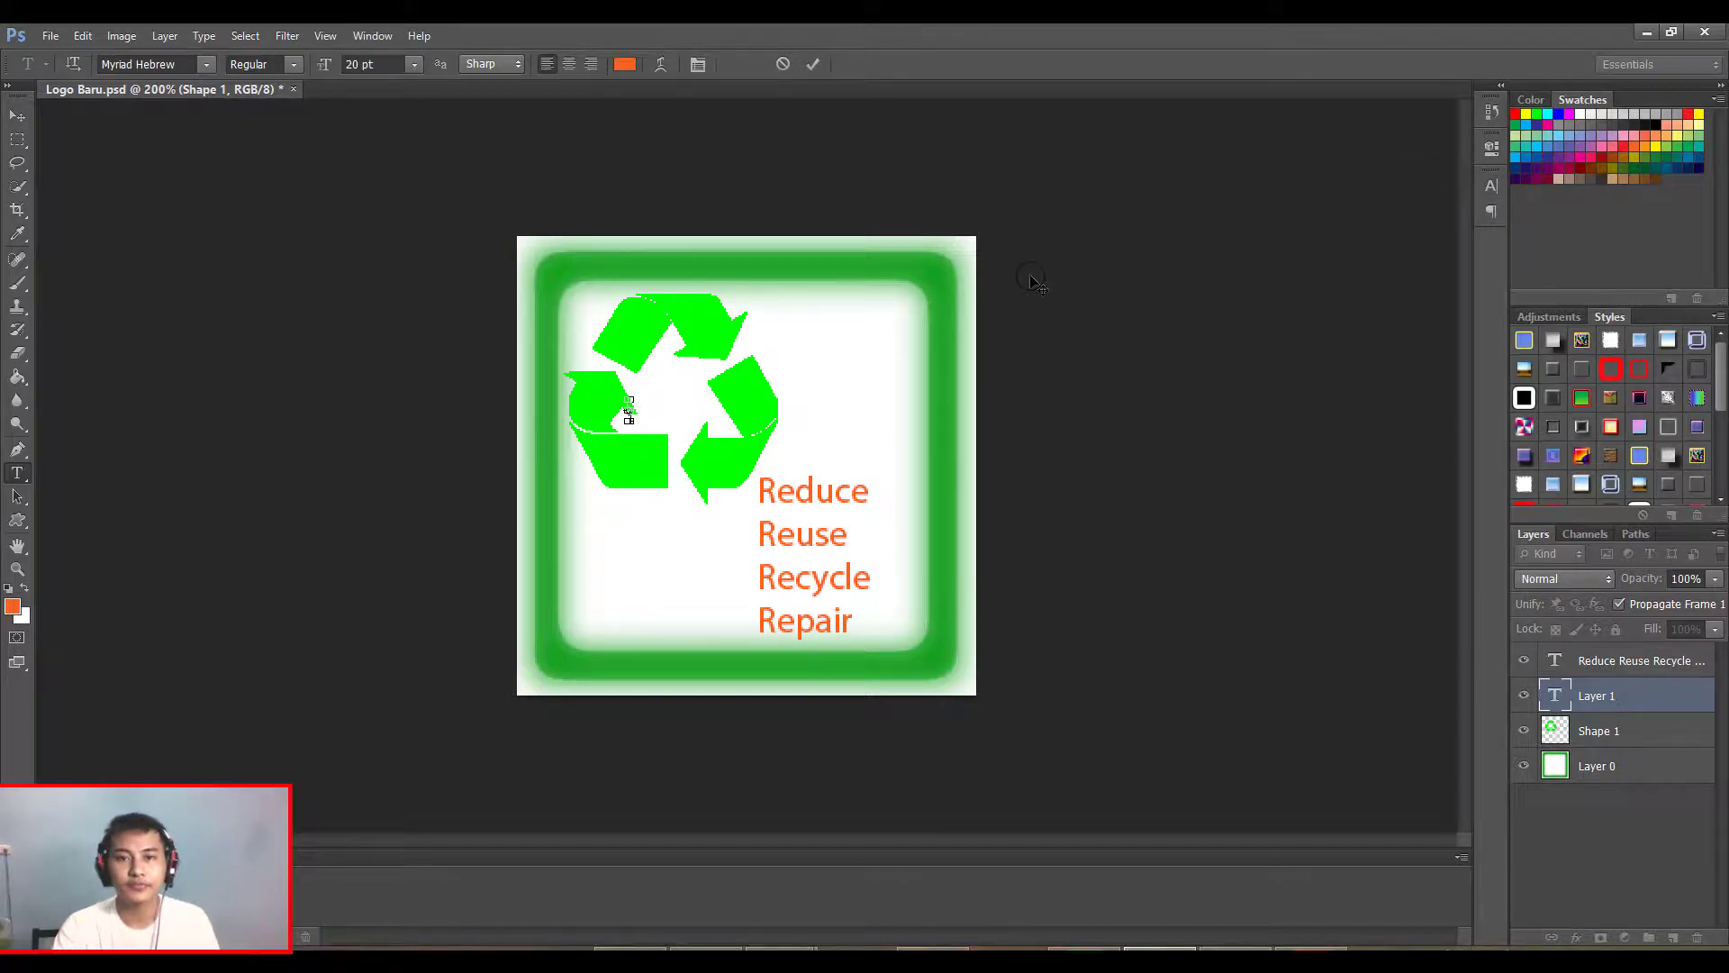
Step: Scale the Shape 1 recycle symbol to about 97.48% × 87.18% and apply it
{"action": "left_click", "coordinate": [1617, 731]}
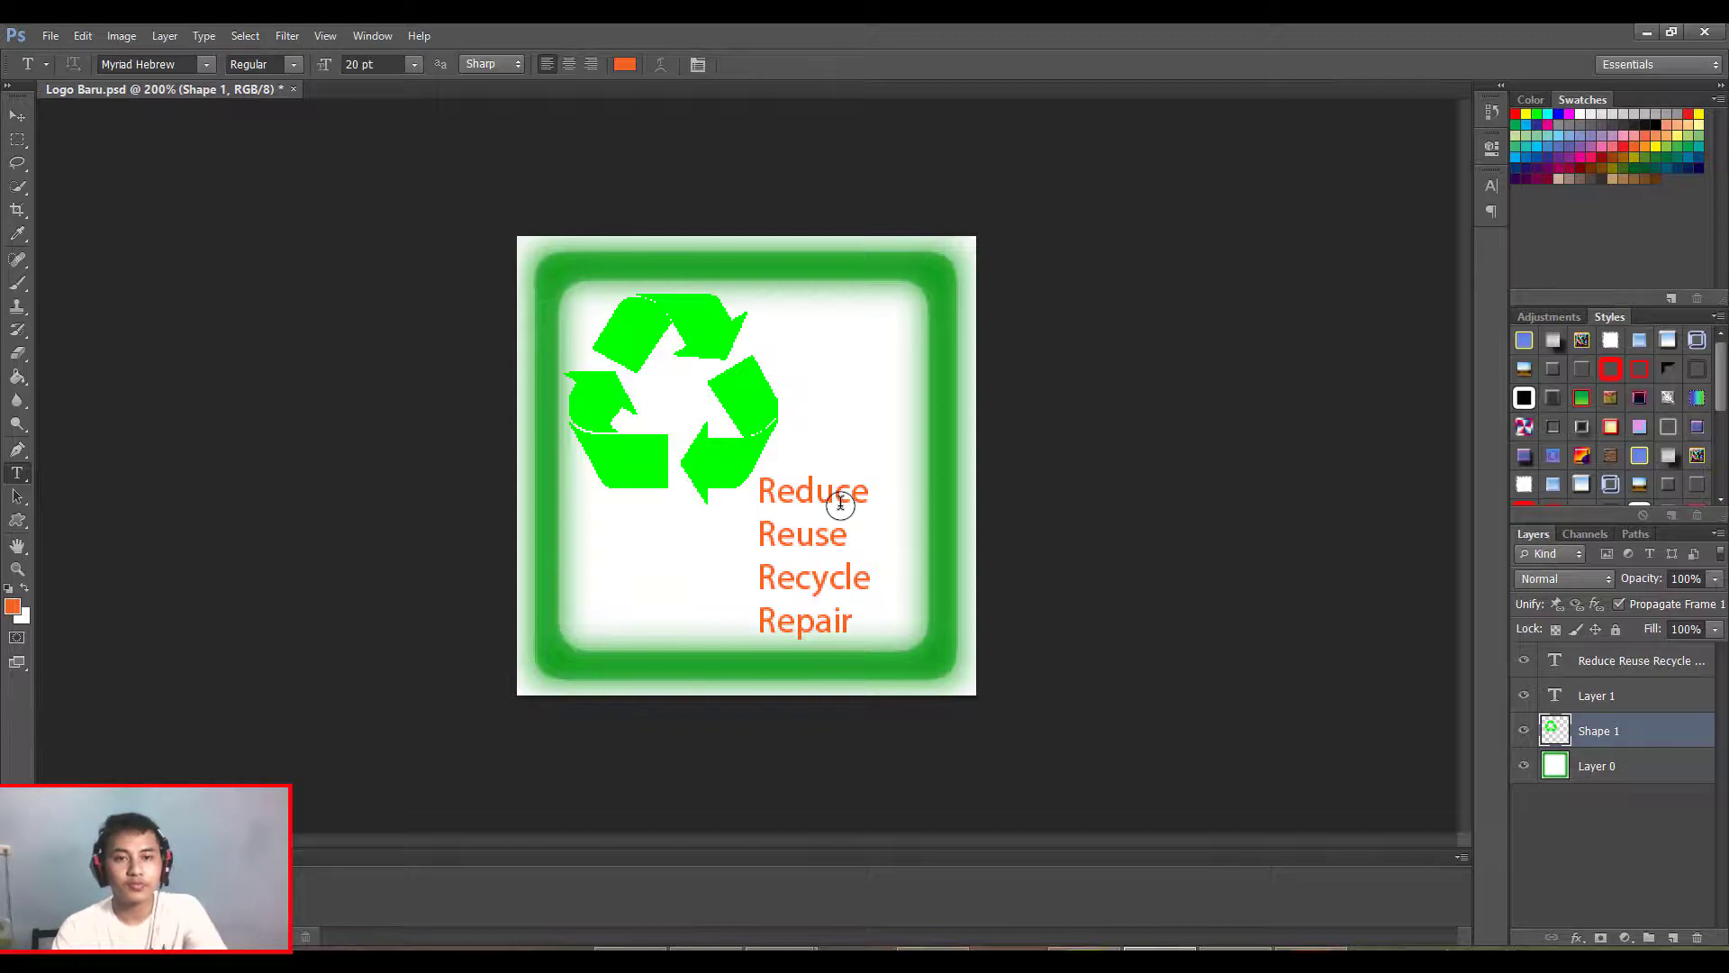
{"action": "key", "text": "ctrl+t"}
{"action": "left_click_drag", "start_coordinate": [676, 445], "coordinate": [673, 447]}
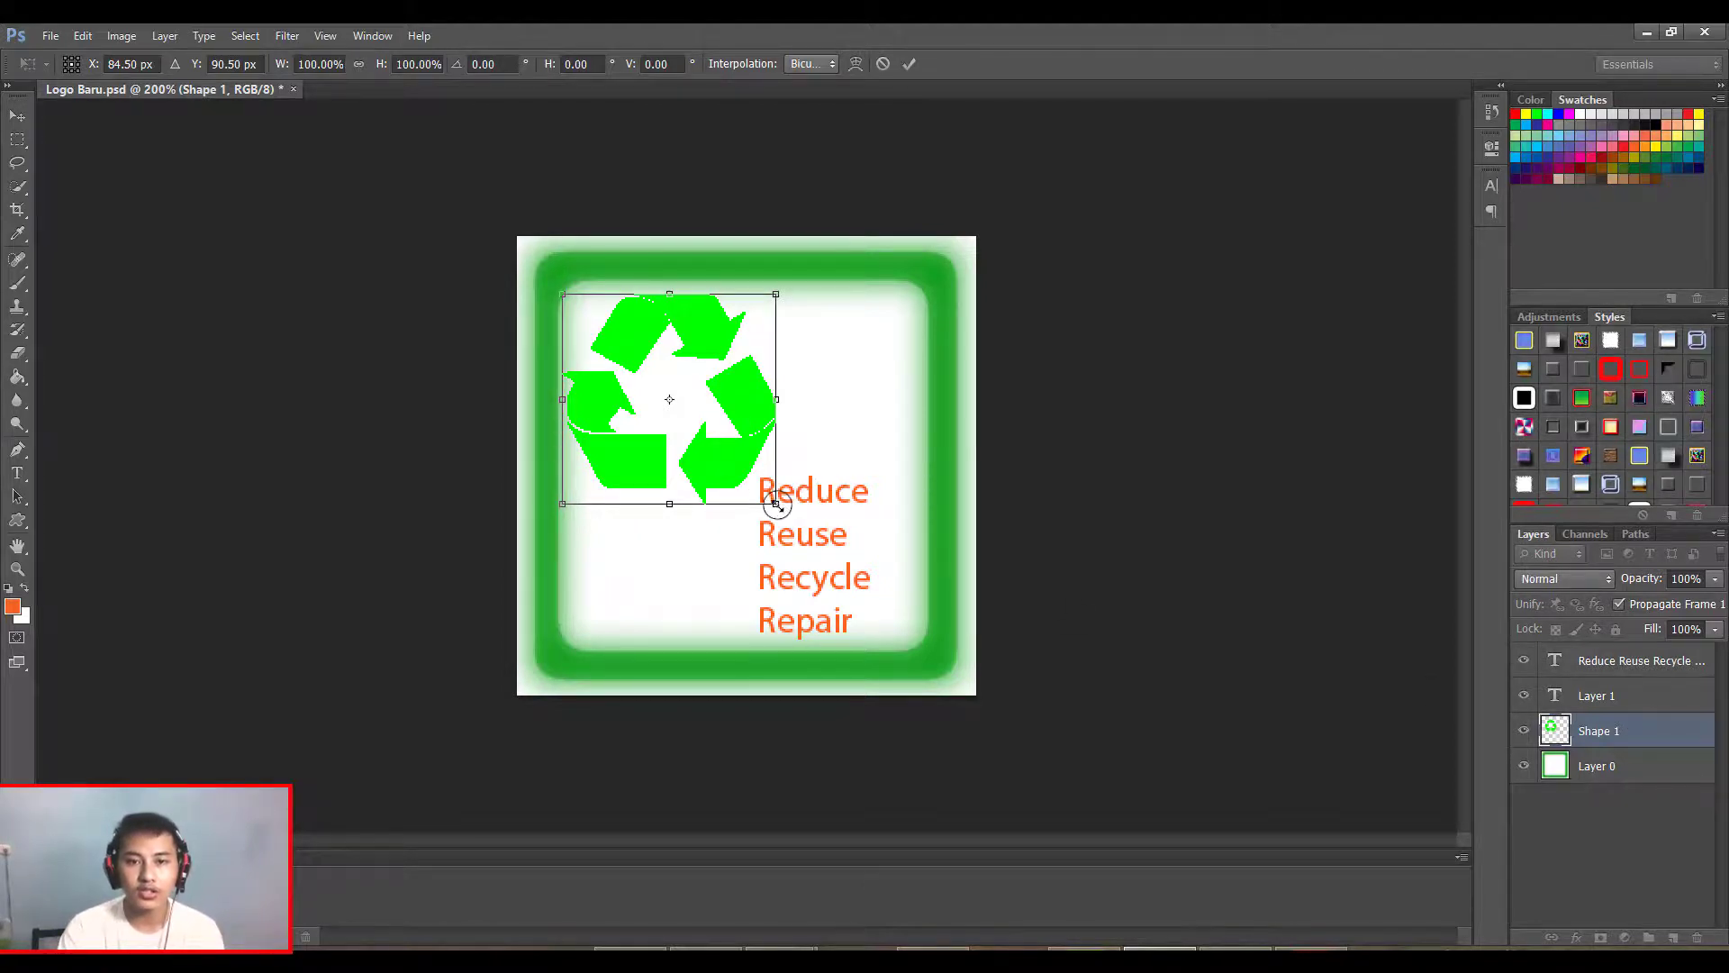
{"action": "mouse_move", "coordinate": [776, 505]}
{"action": "left_mouse_down"}
{"action": "mouse_move", "coordinate": [765, 460]}
{"action": "mouse_move", "coordinate": [770, 476]}
{"action": "left_mouse_up"}
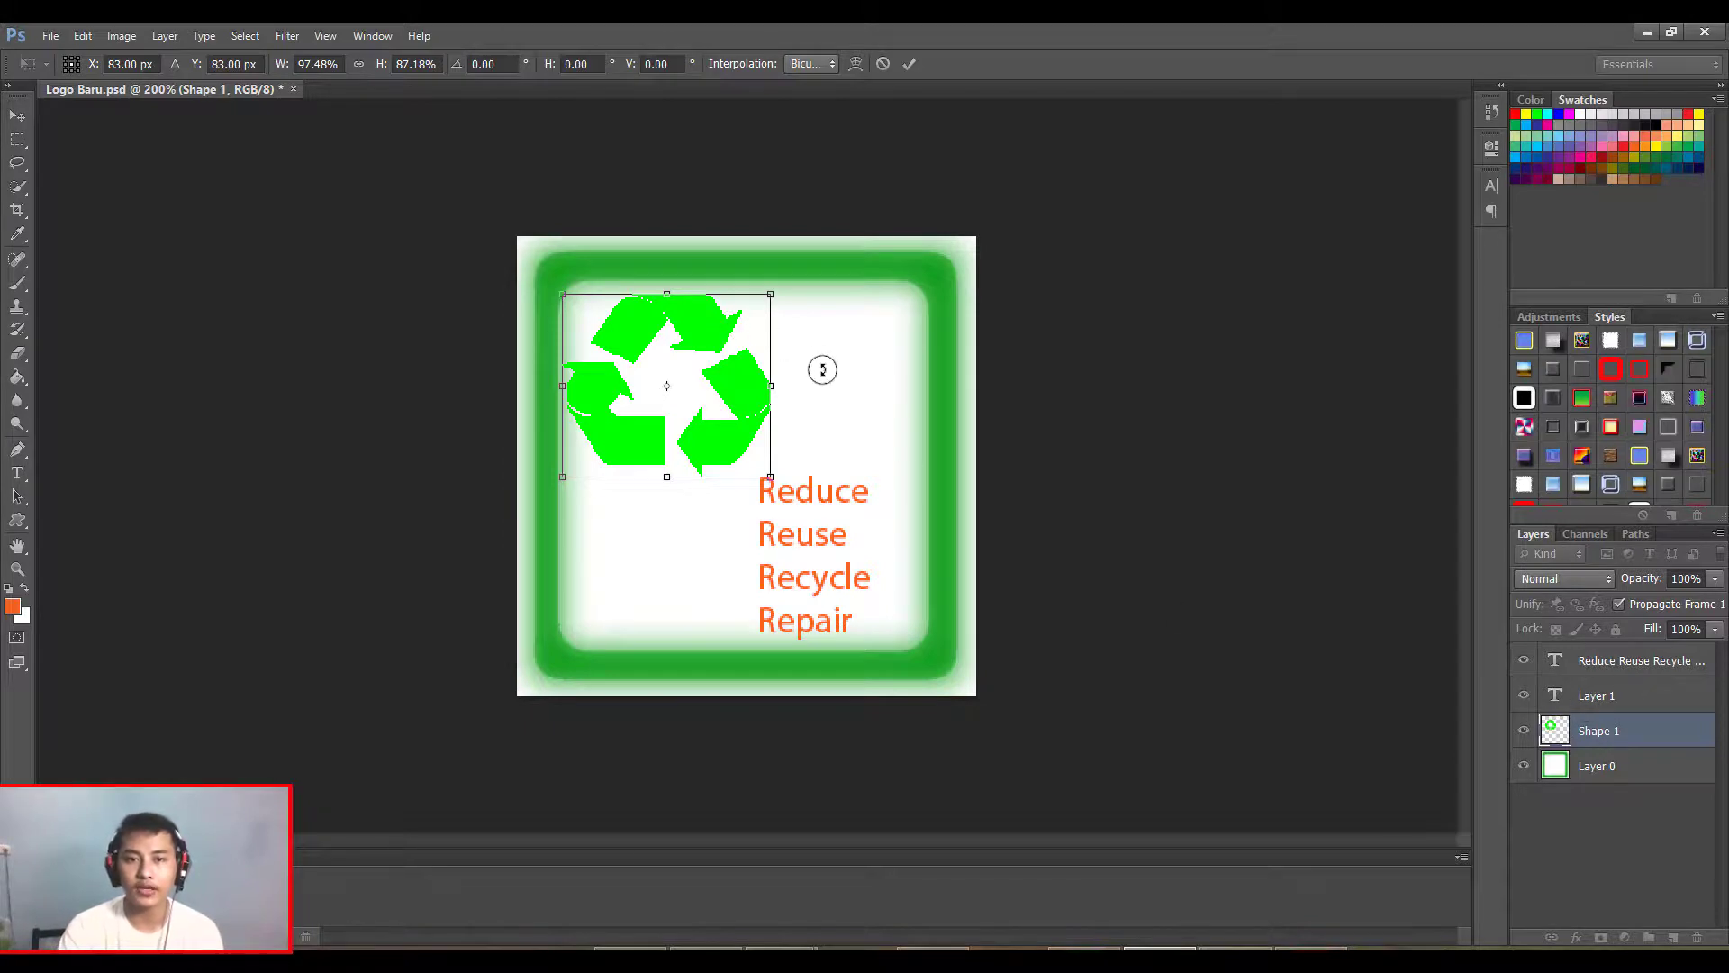
{"action": "left_click", "coordinate": [17, 115]}
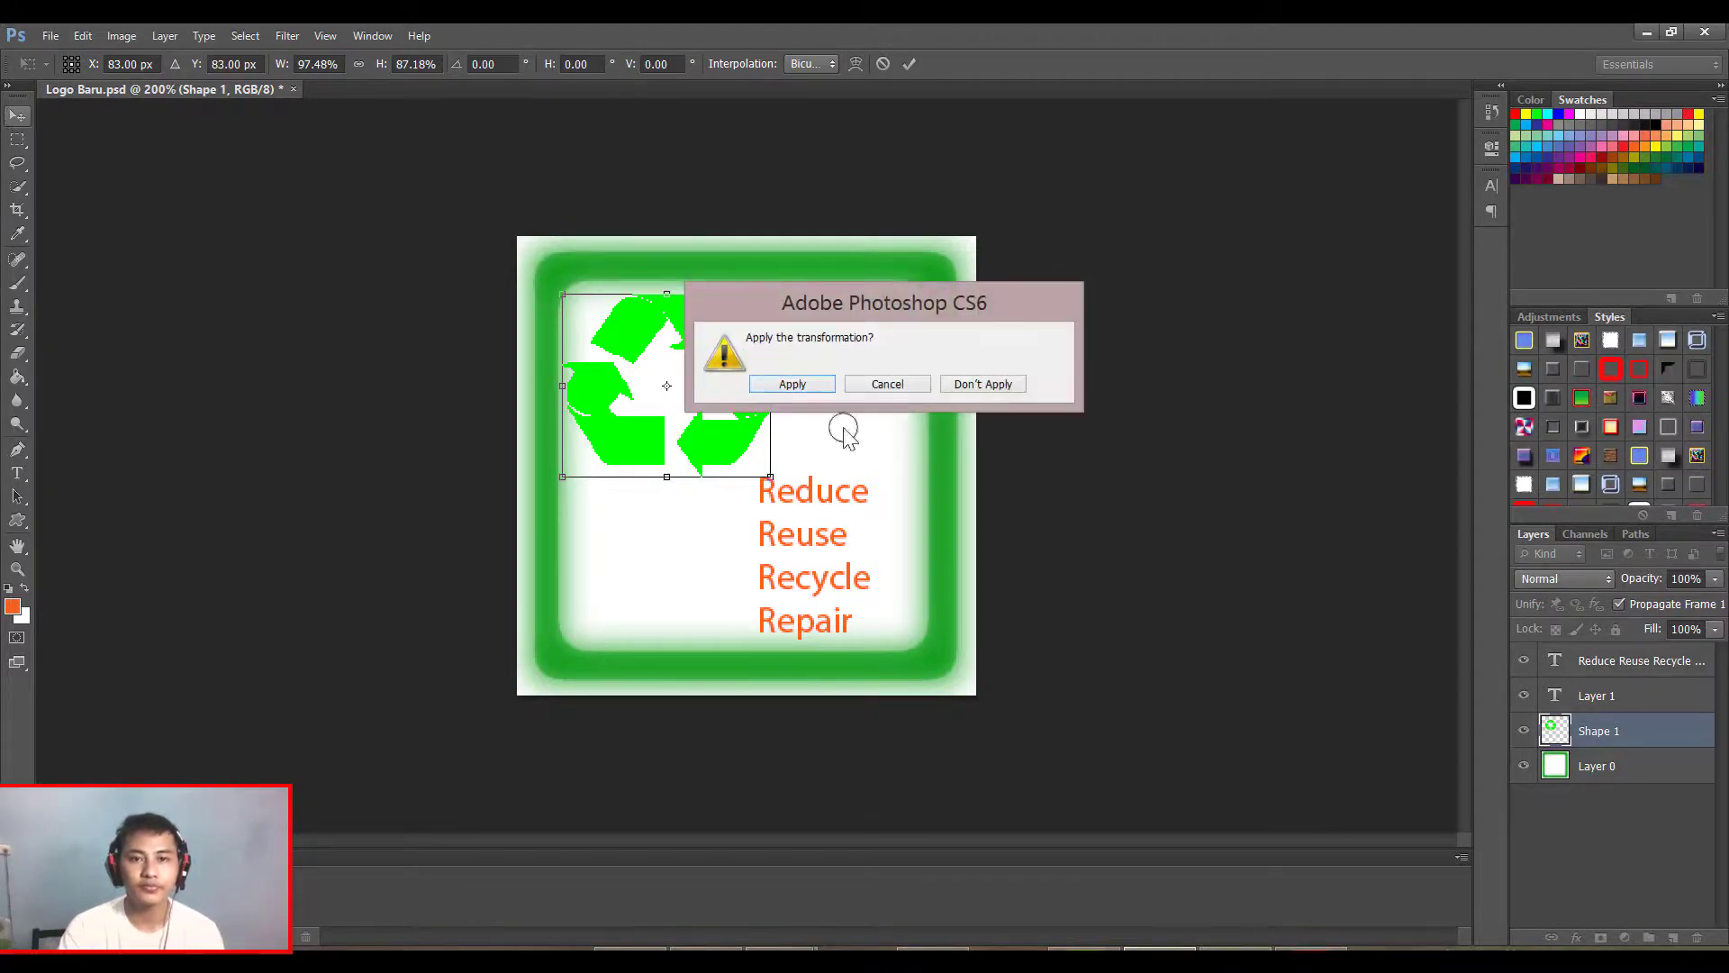
{"action": "left_click", "coordinate": [779, 380]}
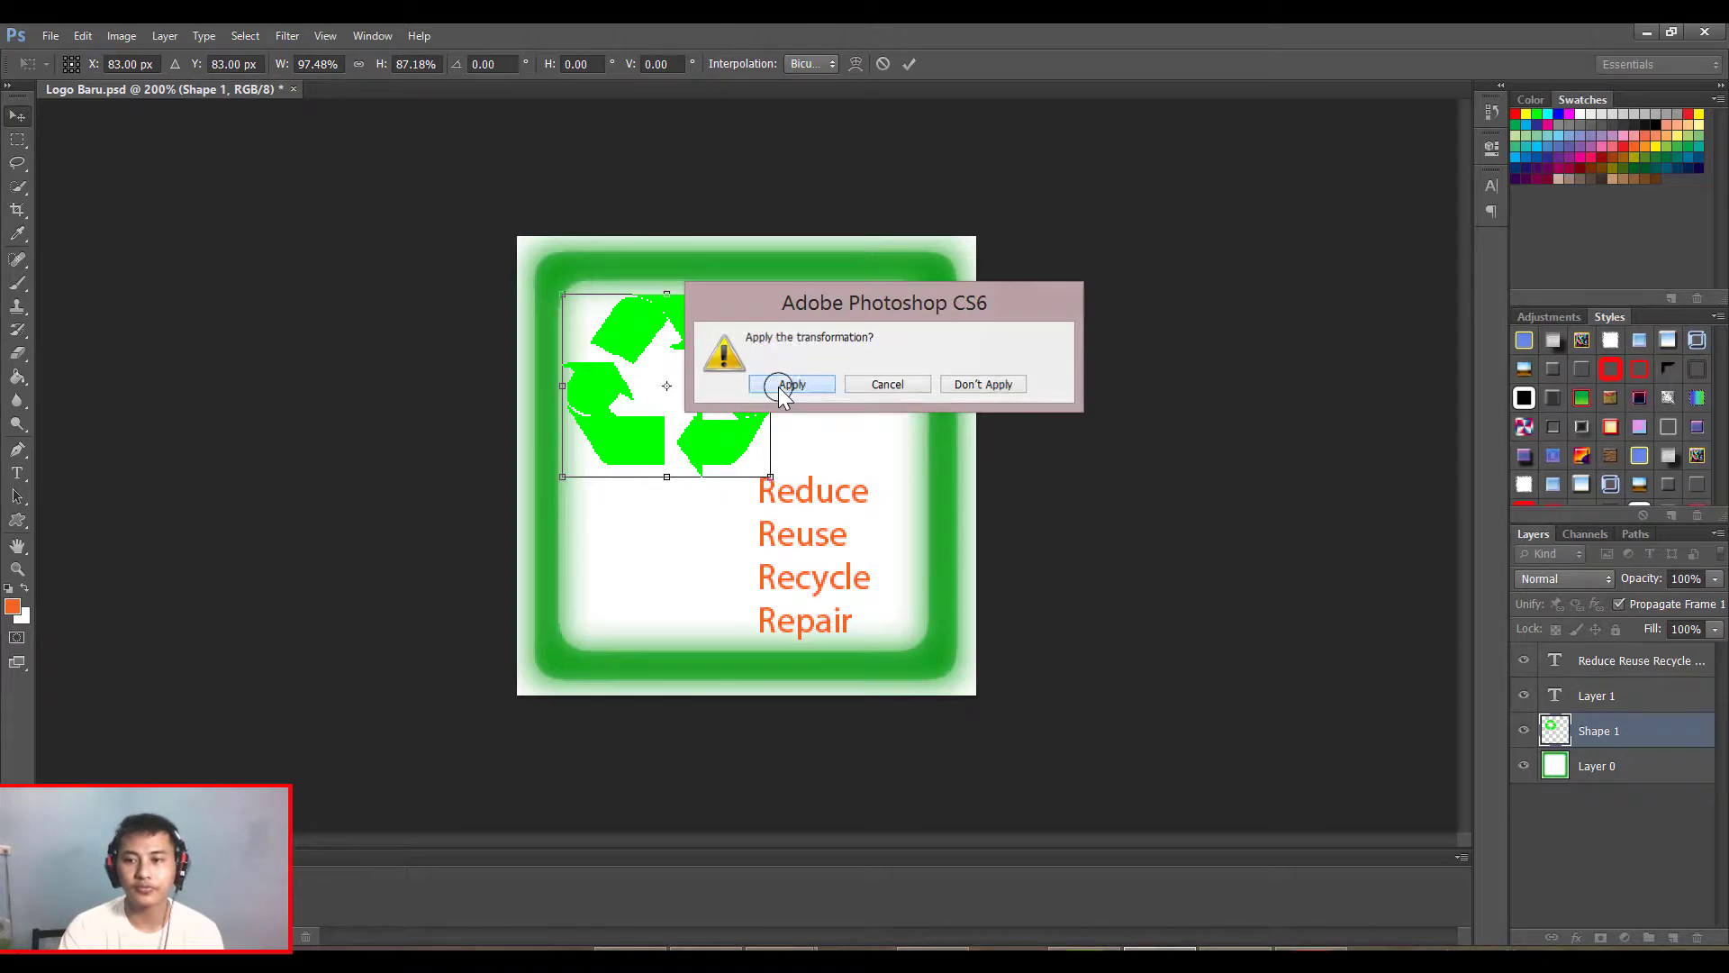
{"action": "double_click", "coordinate": [1608, 703]}
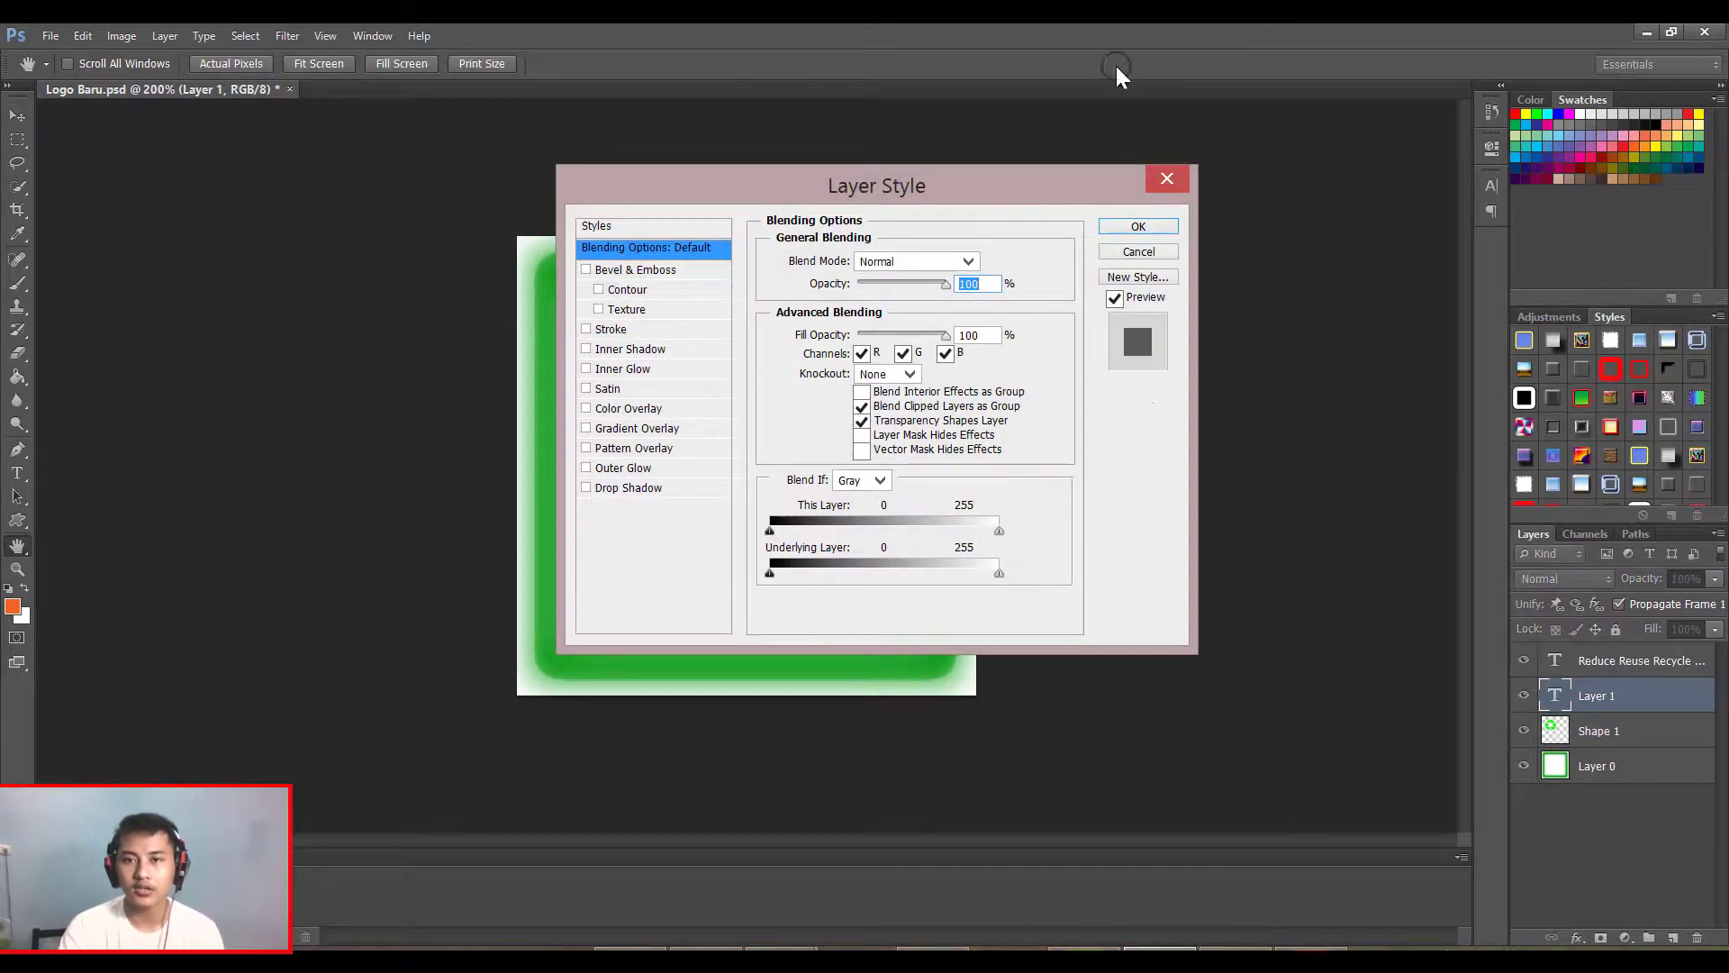
Step: Close the Layer Style dialog unchanged and start a 100% Free Transform on Layer 1
{"action": "left_click", "coordinate": [1160, 177]}
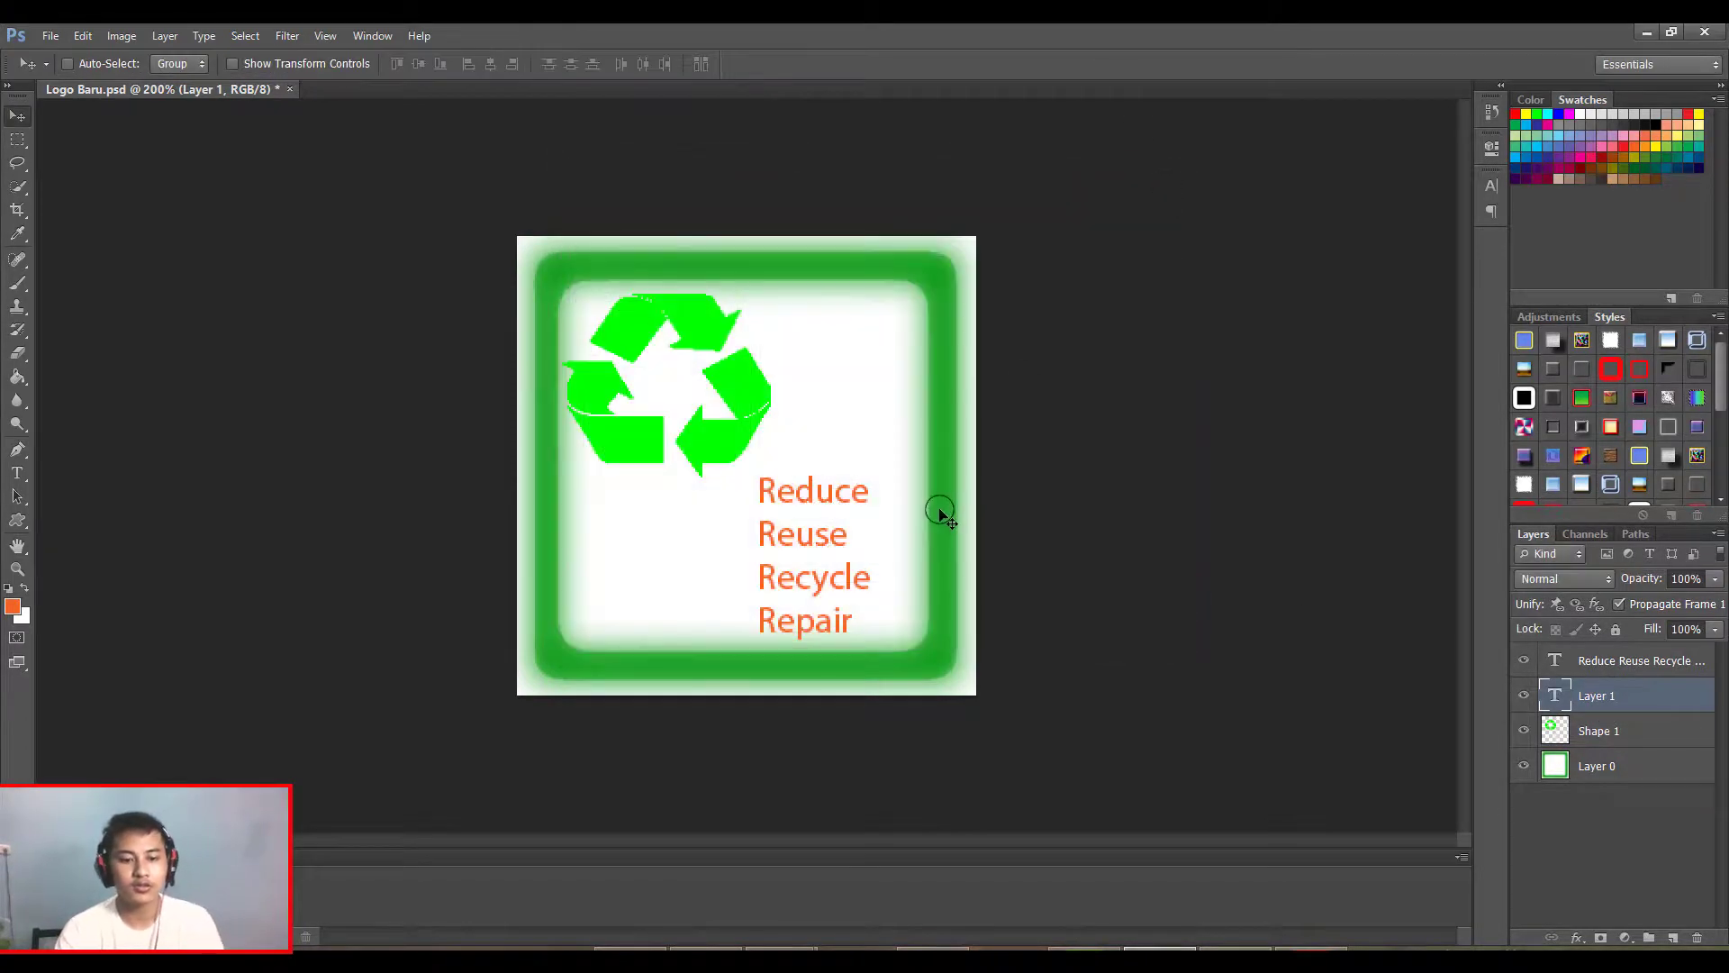
{"action": "key", "text": "ctrl+t"}
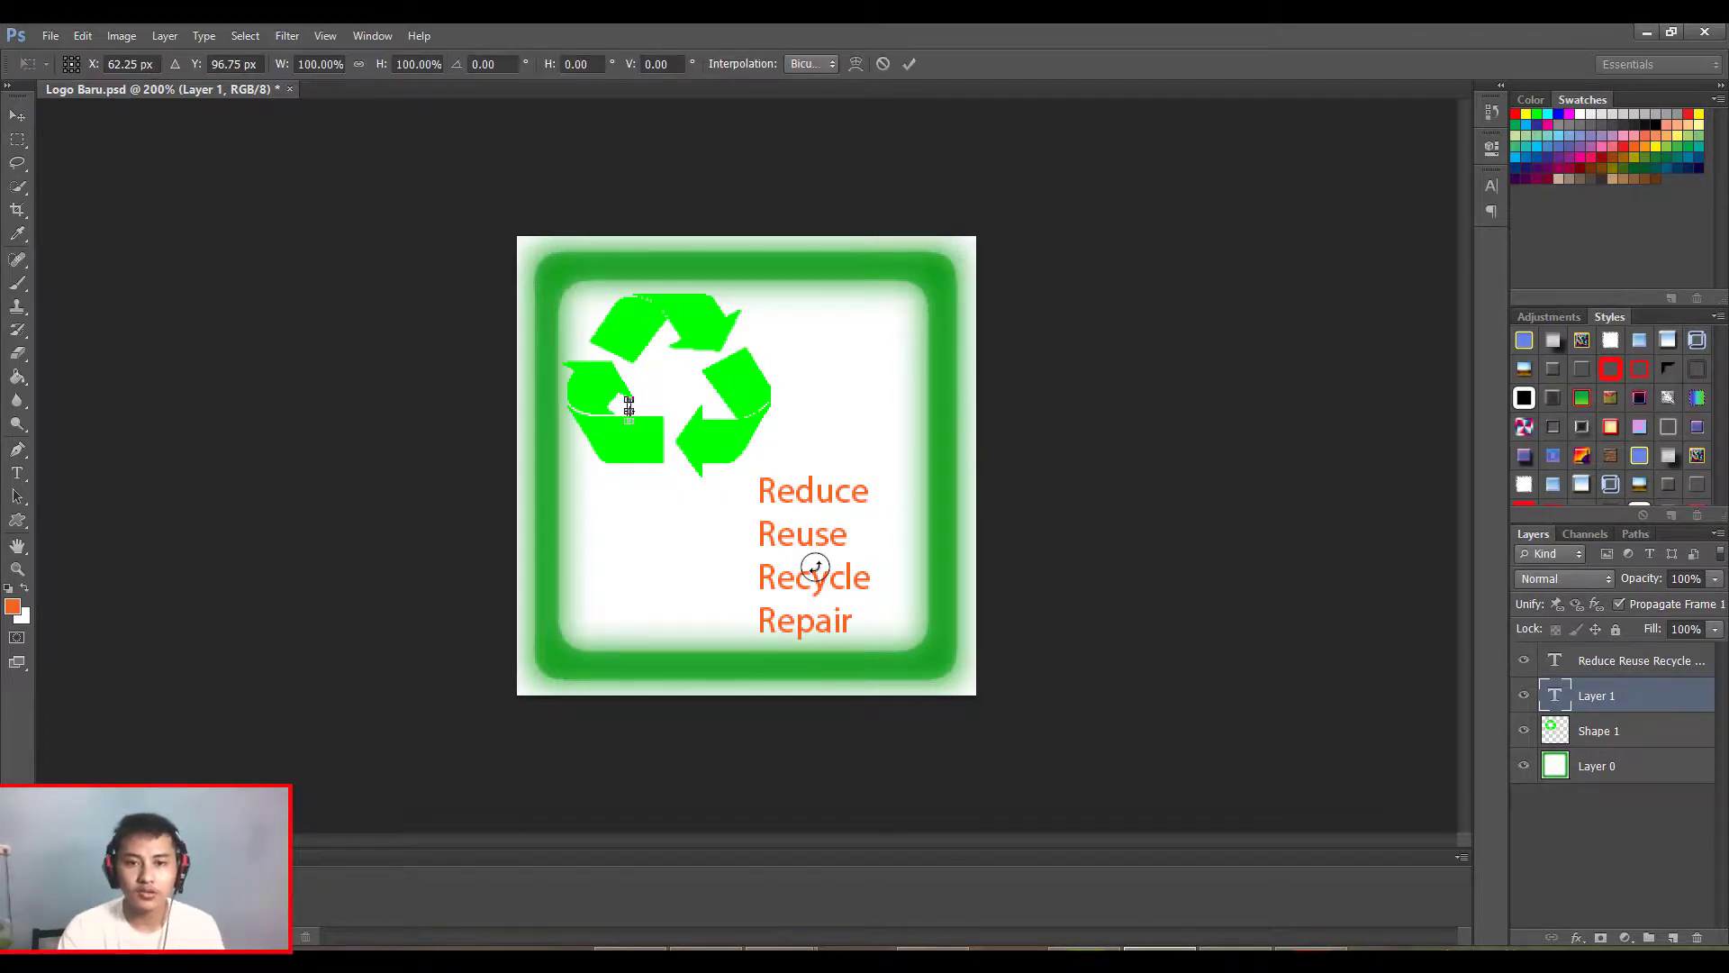
{"action": "left_click", "coordinate": [1610, 696]}
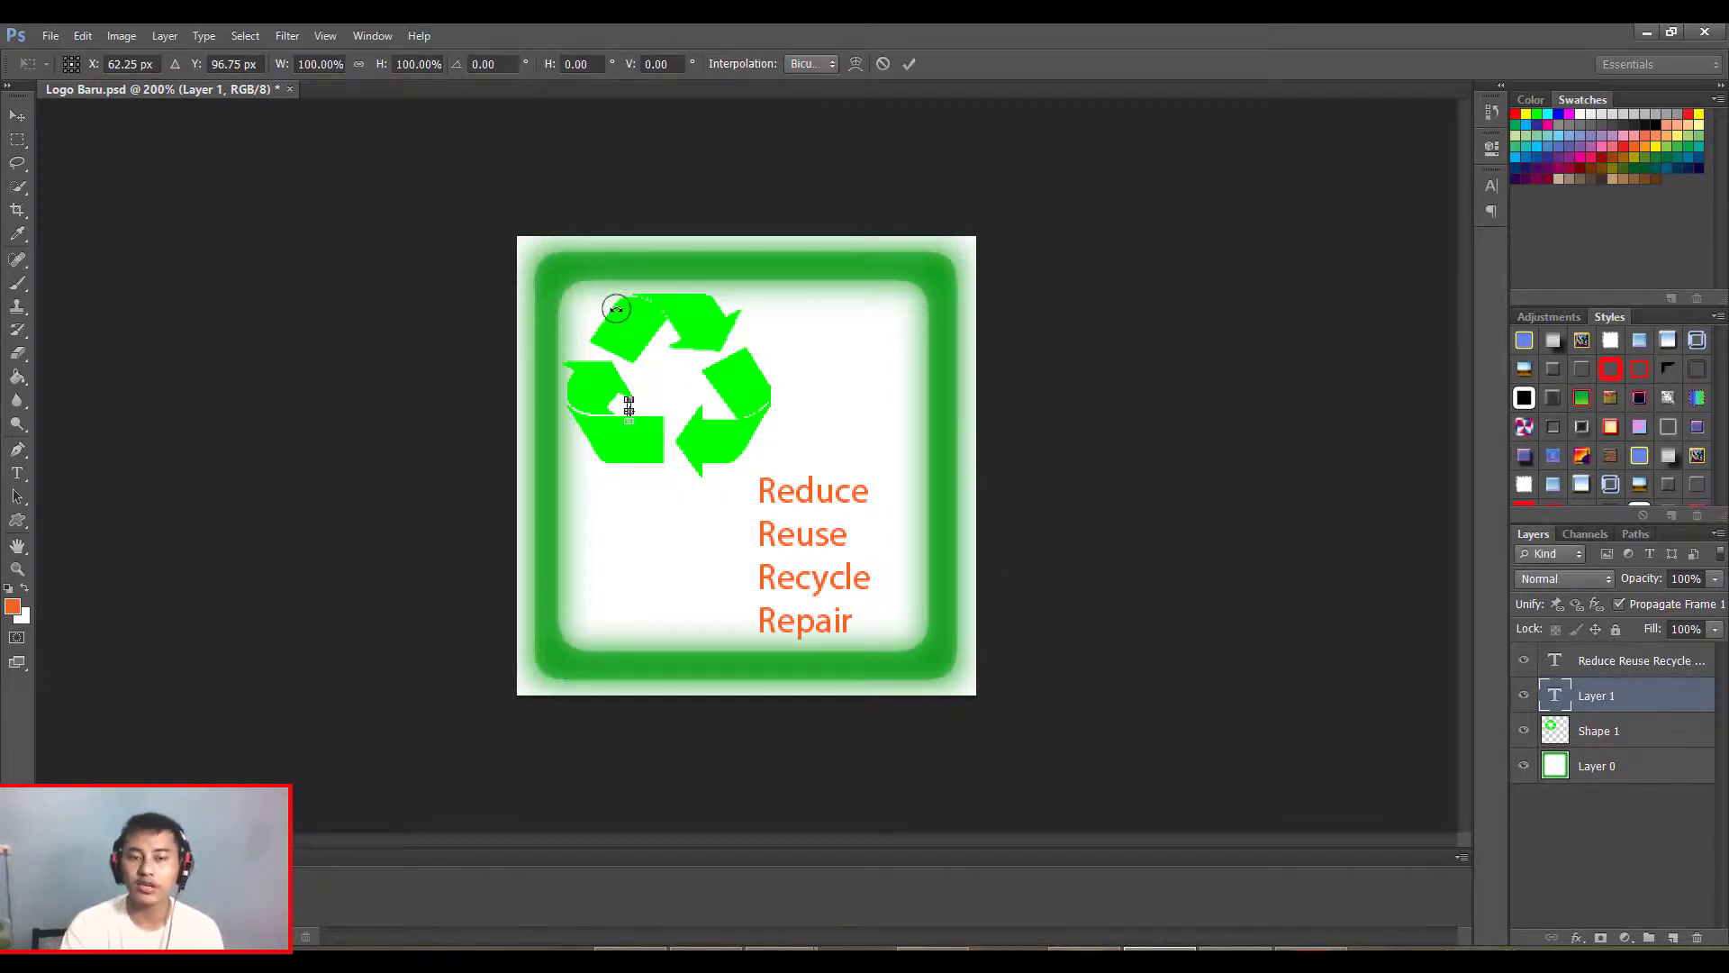
{"action": "left_click", "coordinate": [1623, 701]}
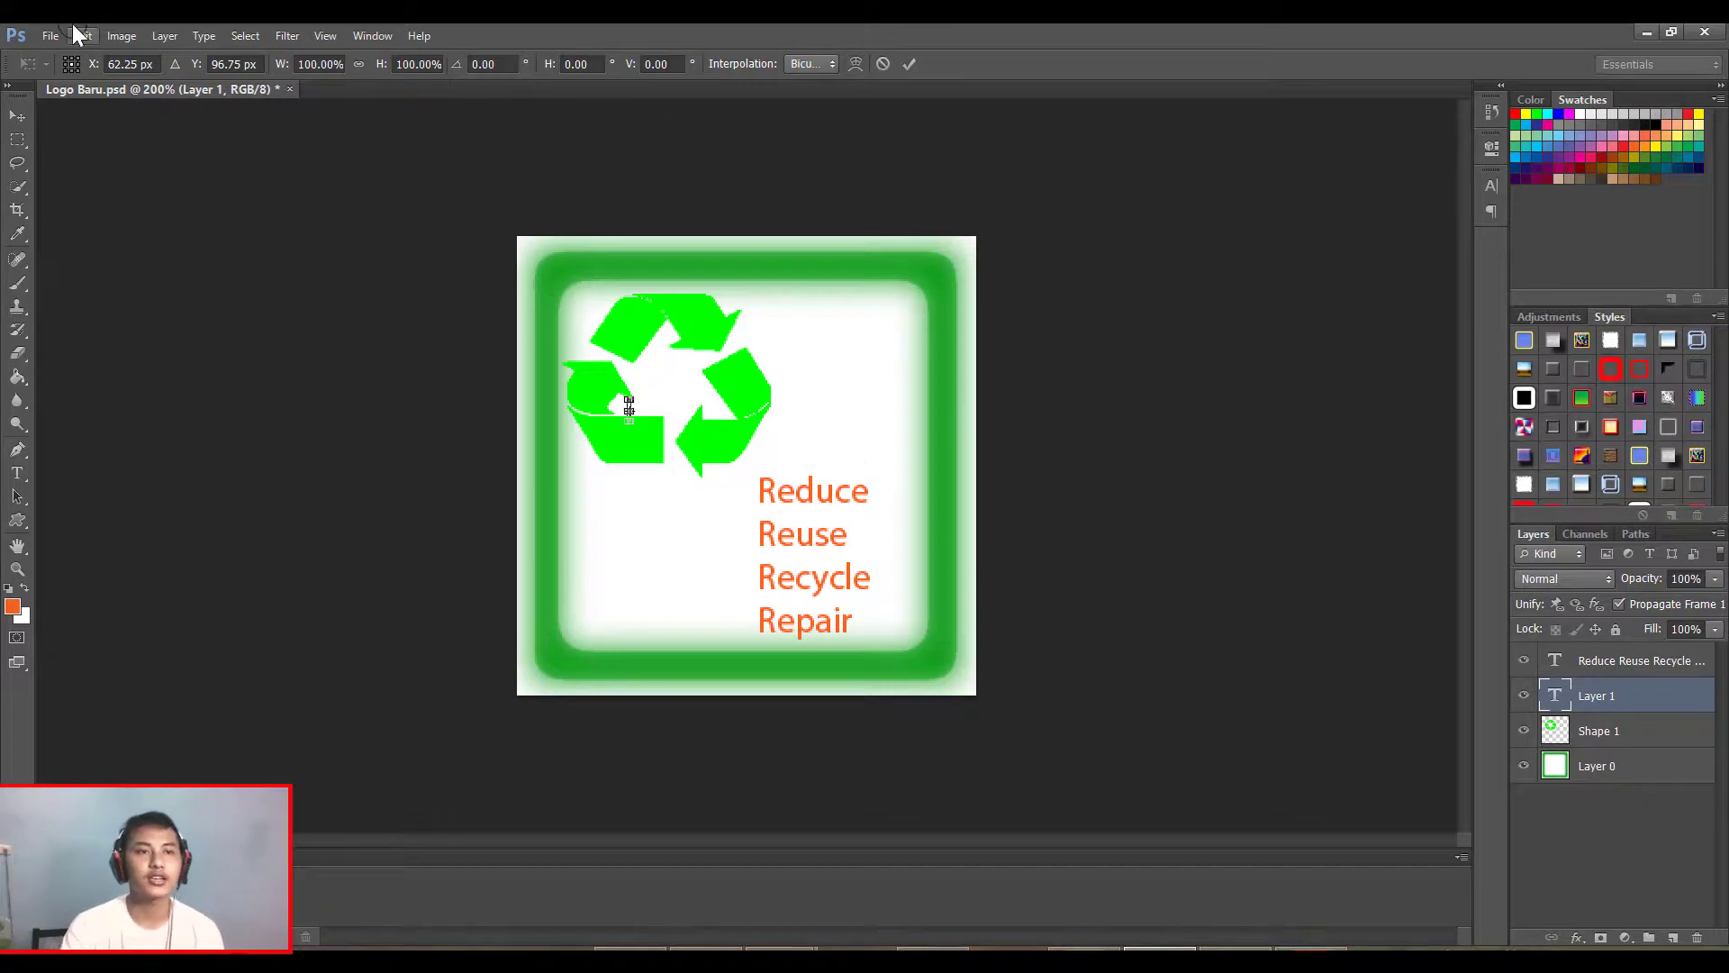
Step: Save the document, then save a maximum-quality JPEG copy named Logo Baru.jpg
{"action": "left_click", "coordinate": [52, 36]}
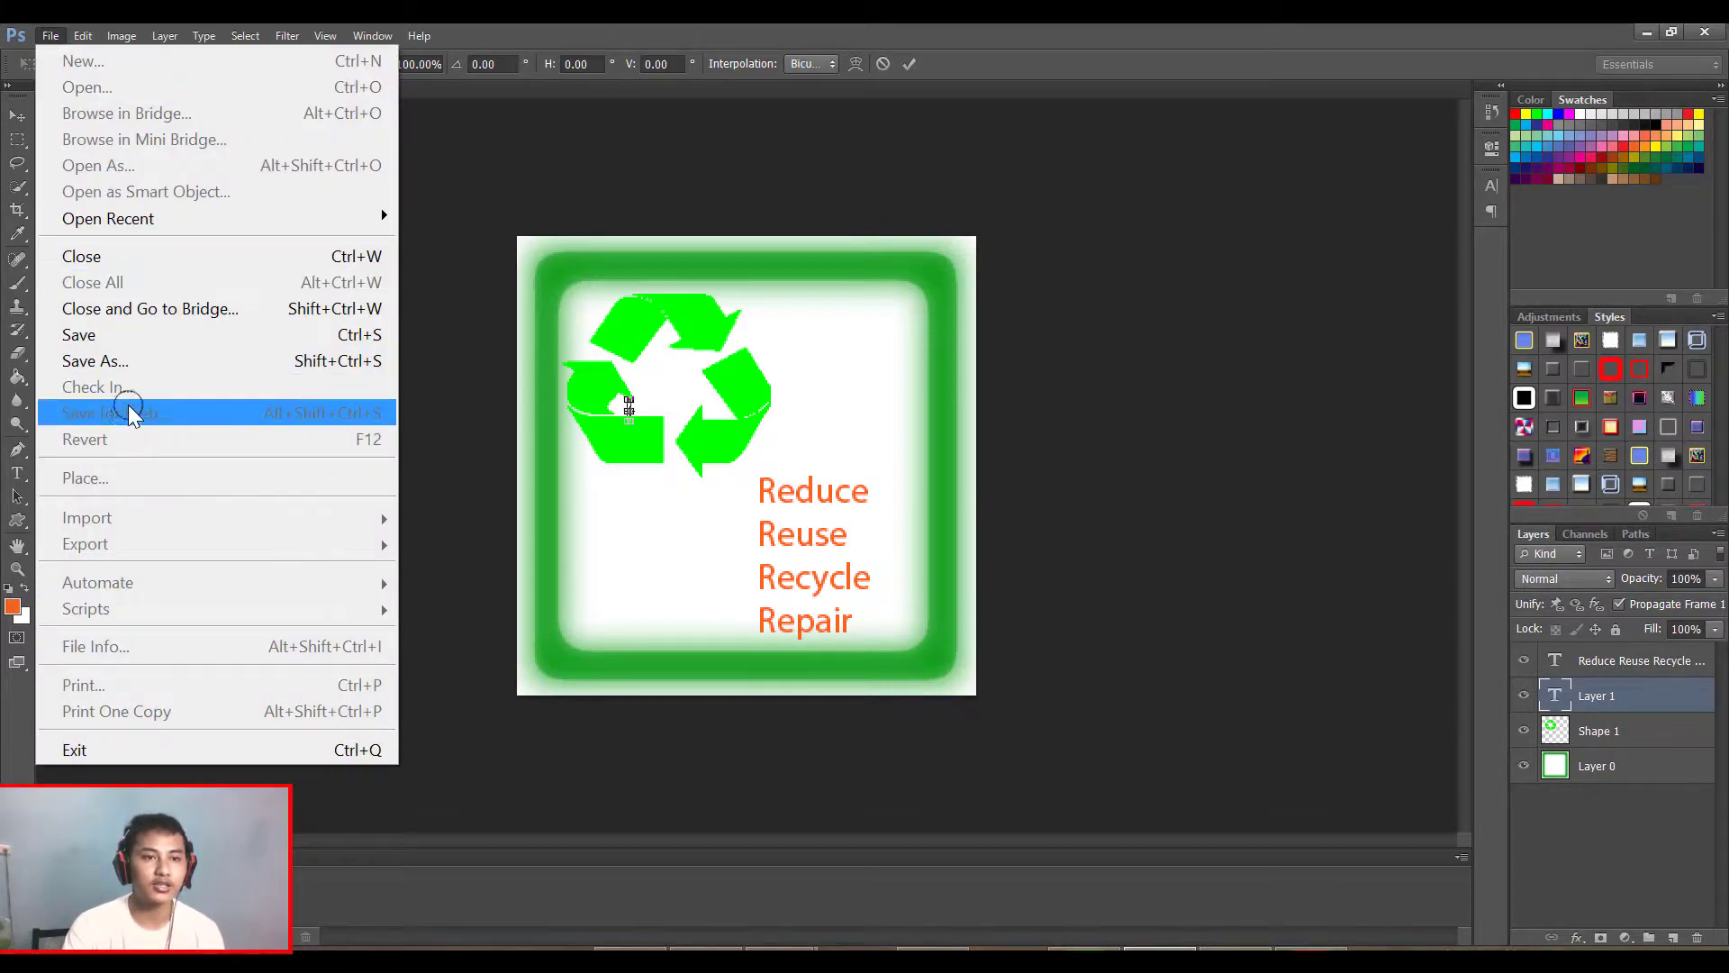
{"action": "left_click", "coordinate": [143, 356]}
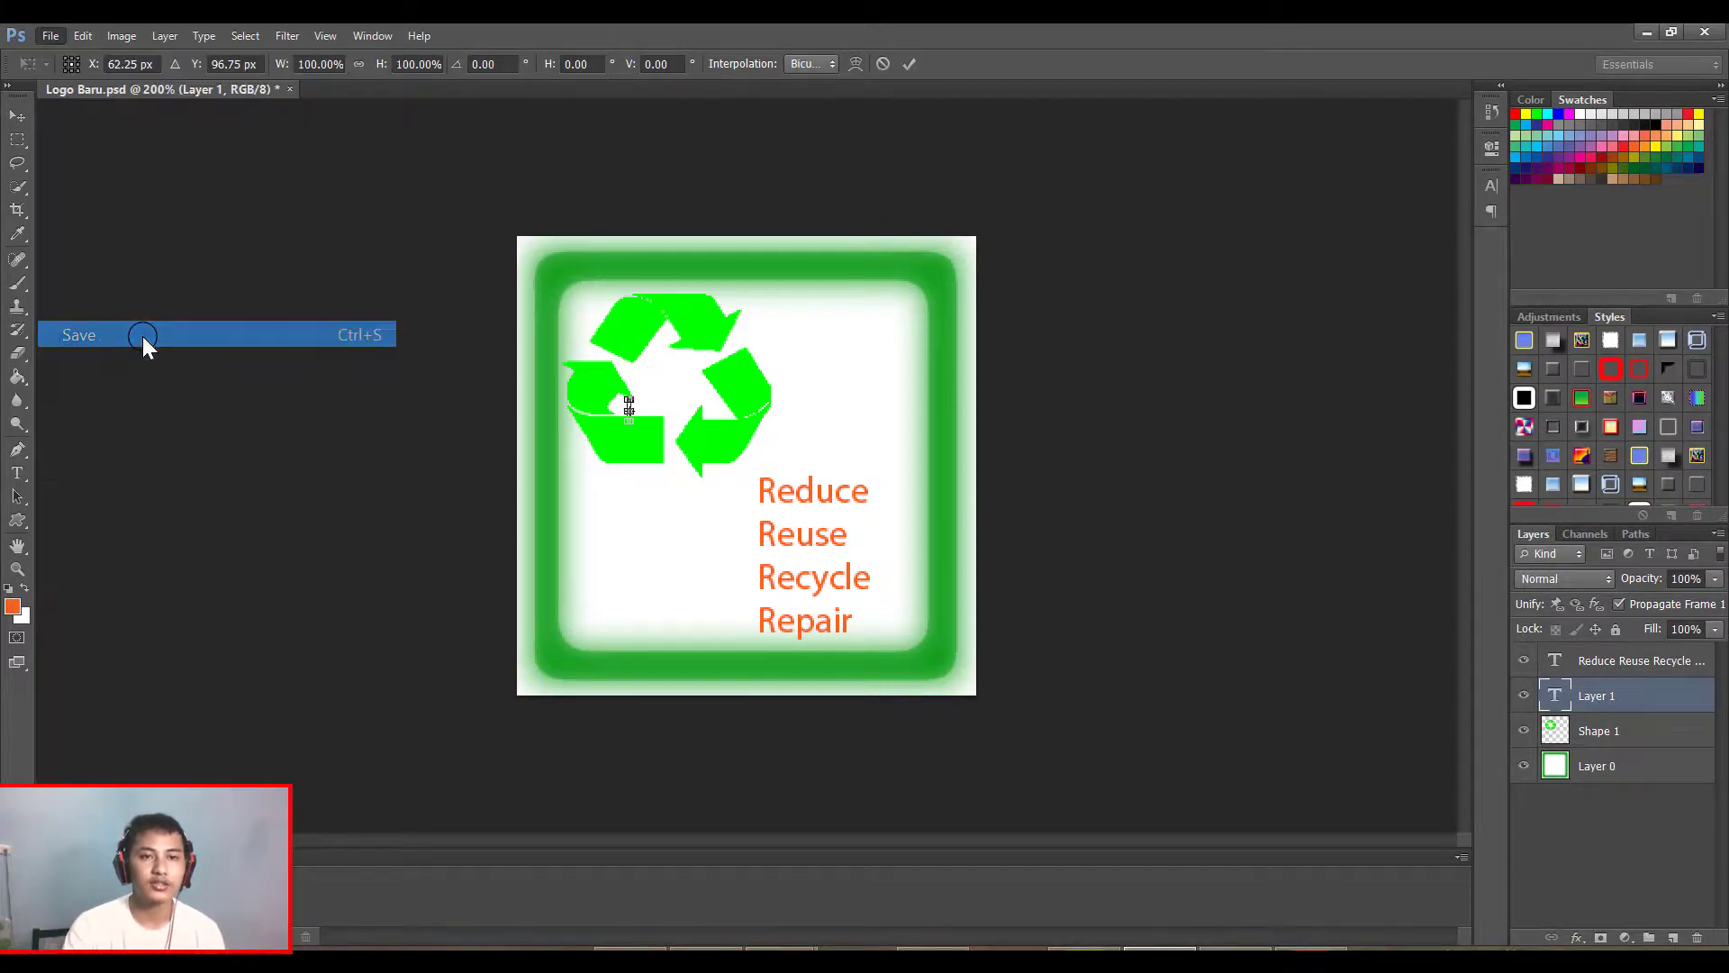
{"action": "left_click", "coordinate": [47, 36]}
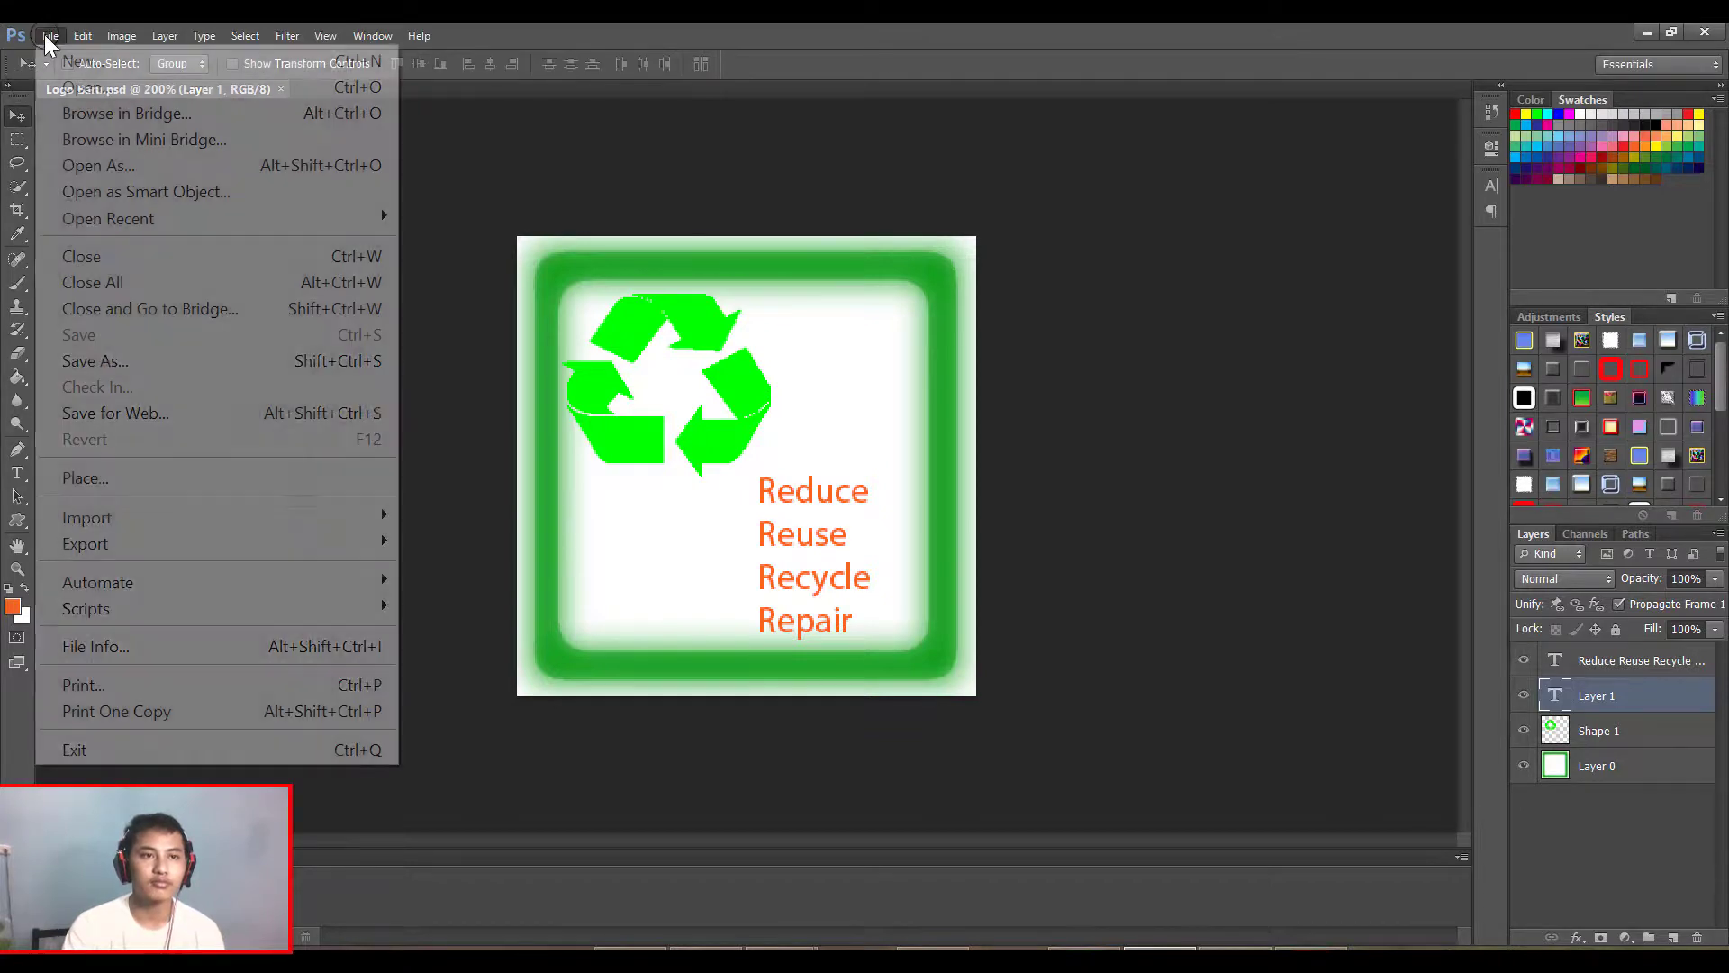
{"action": "left_click", "coordinate": [163, 360]}
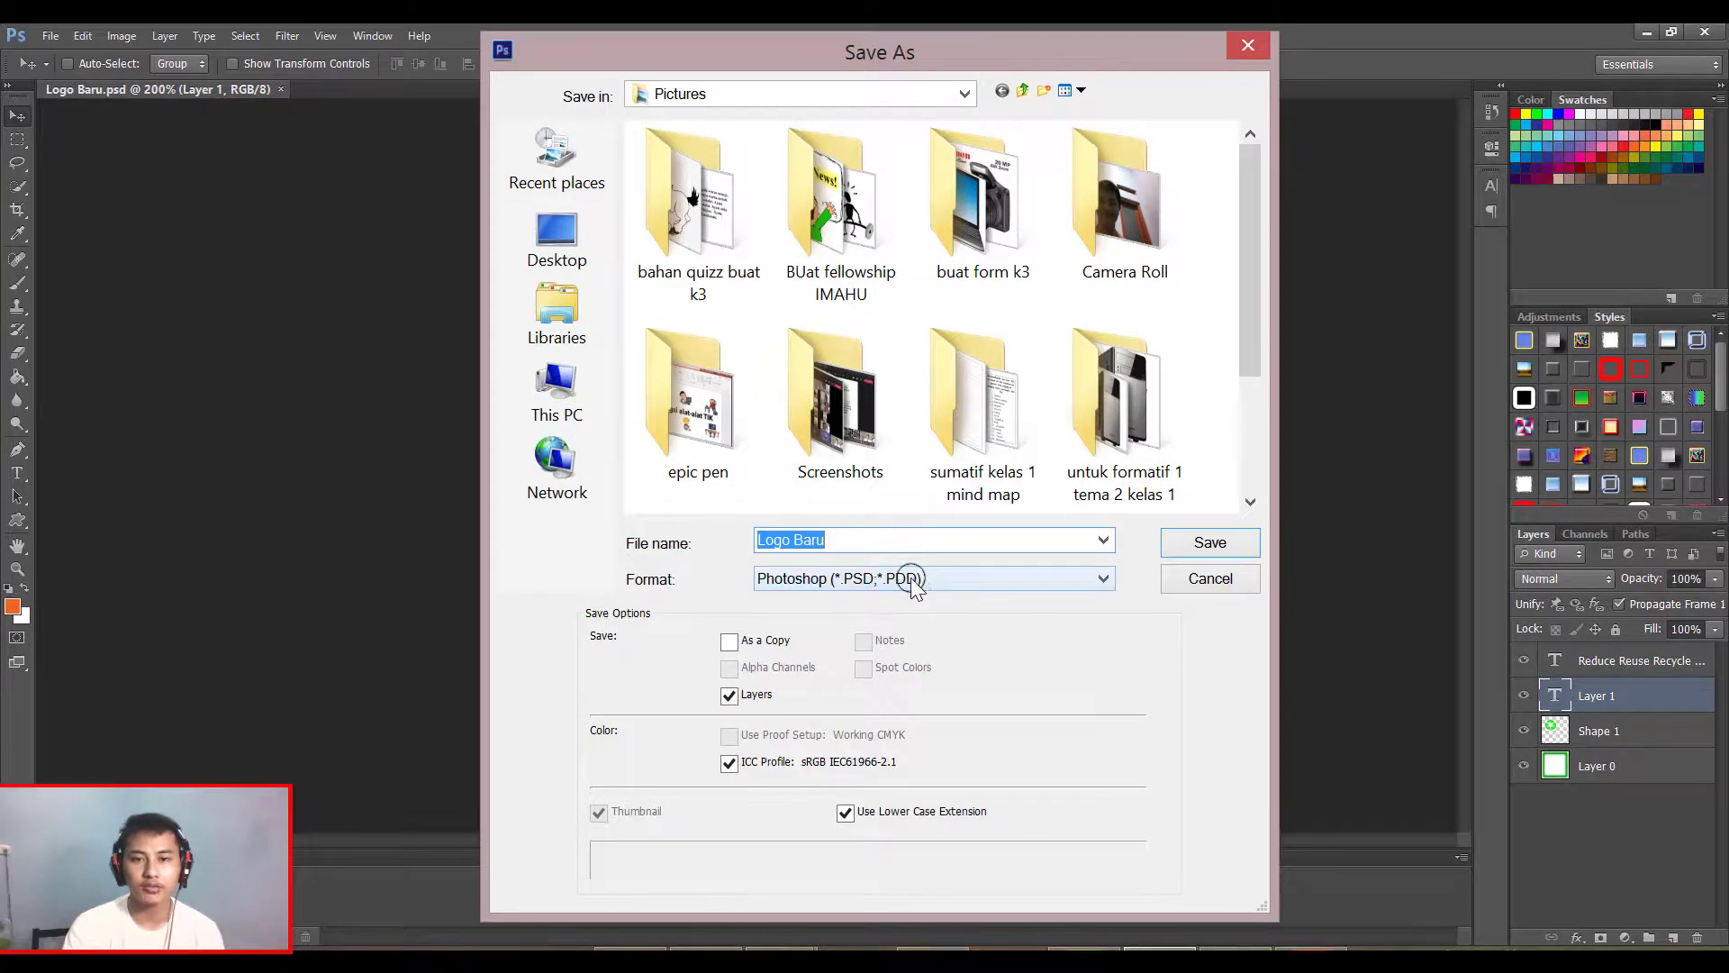
{"action": "left_click", "coordinate": [903, 583]}
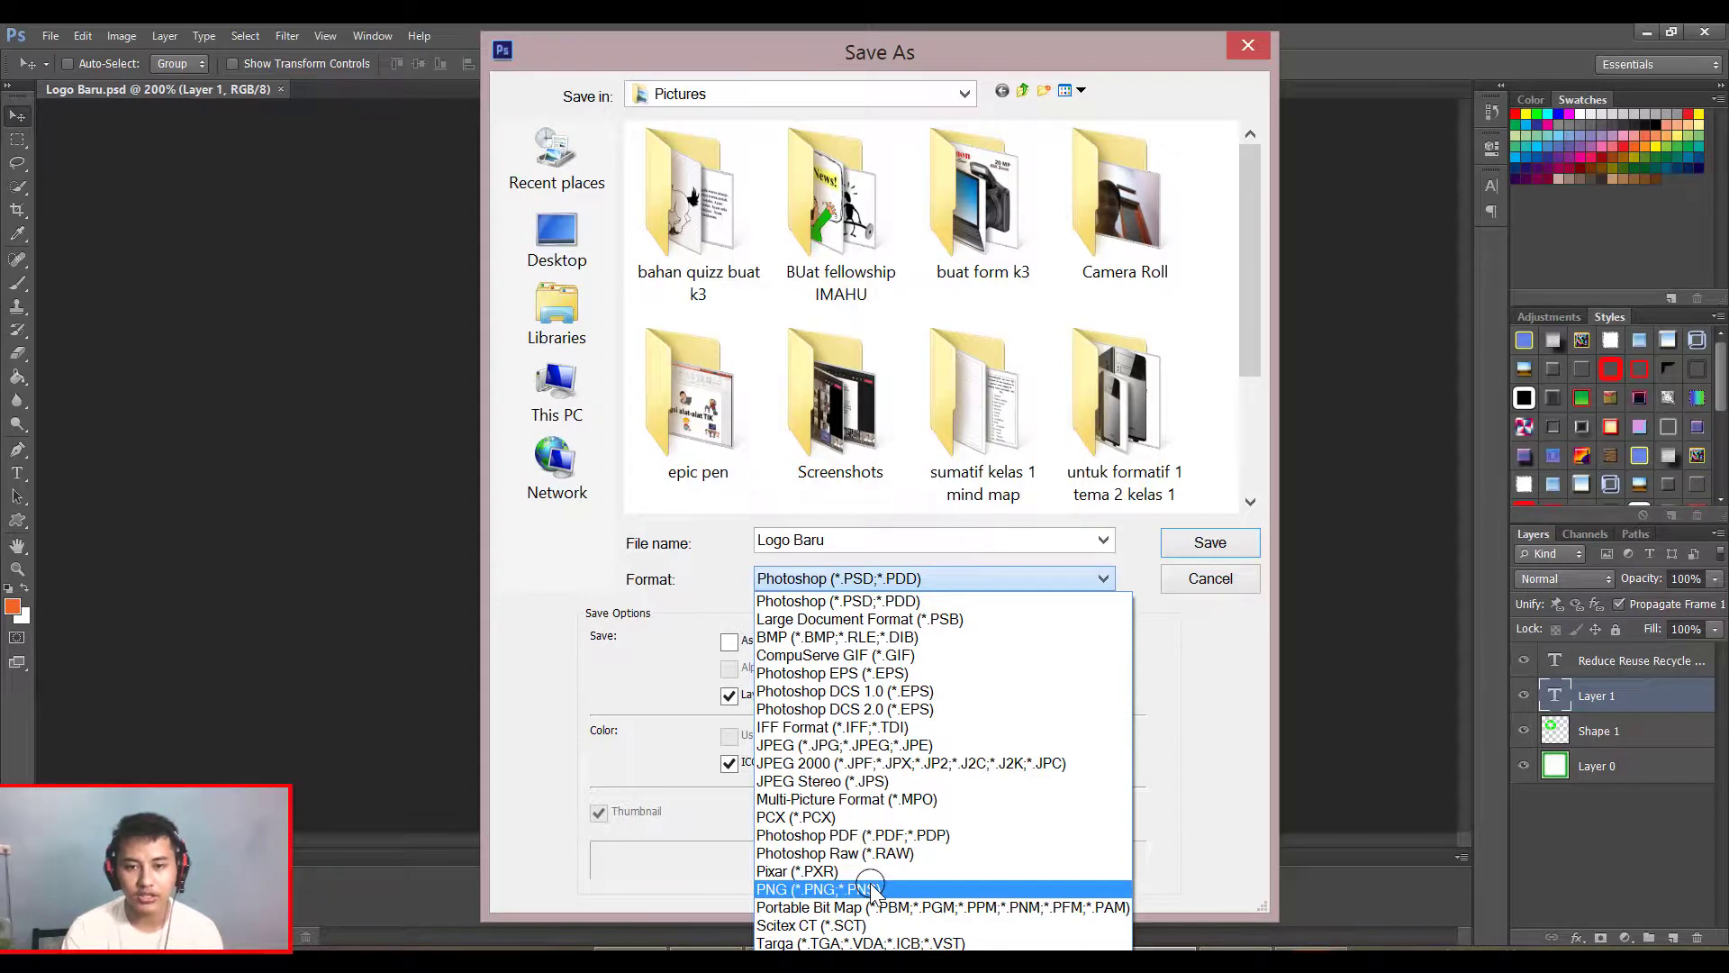
{"action": "left_click", "coordinate": [911, 745]}
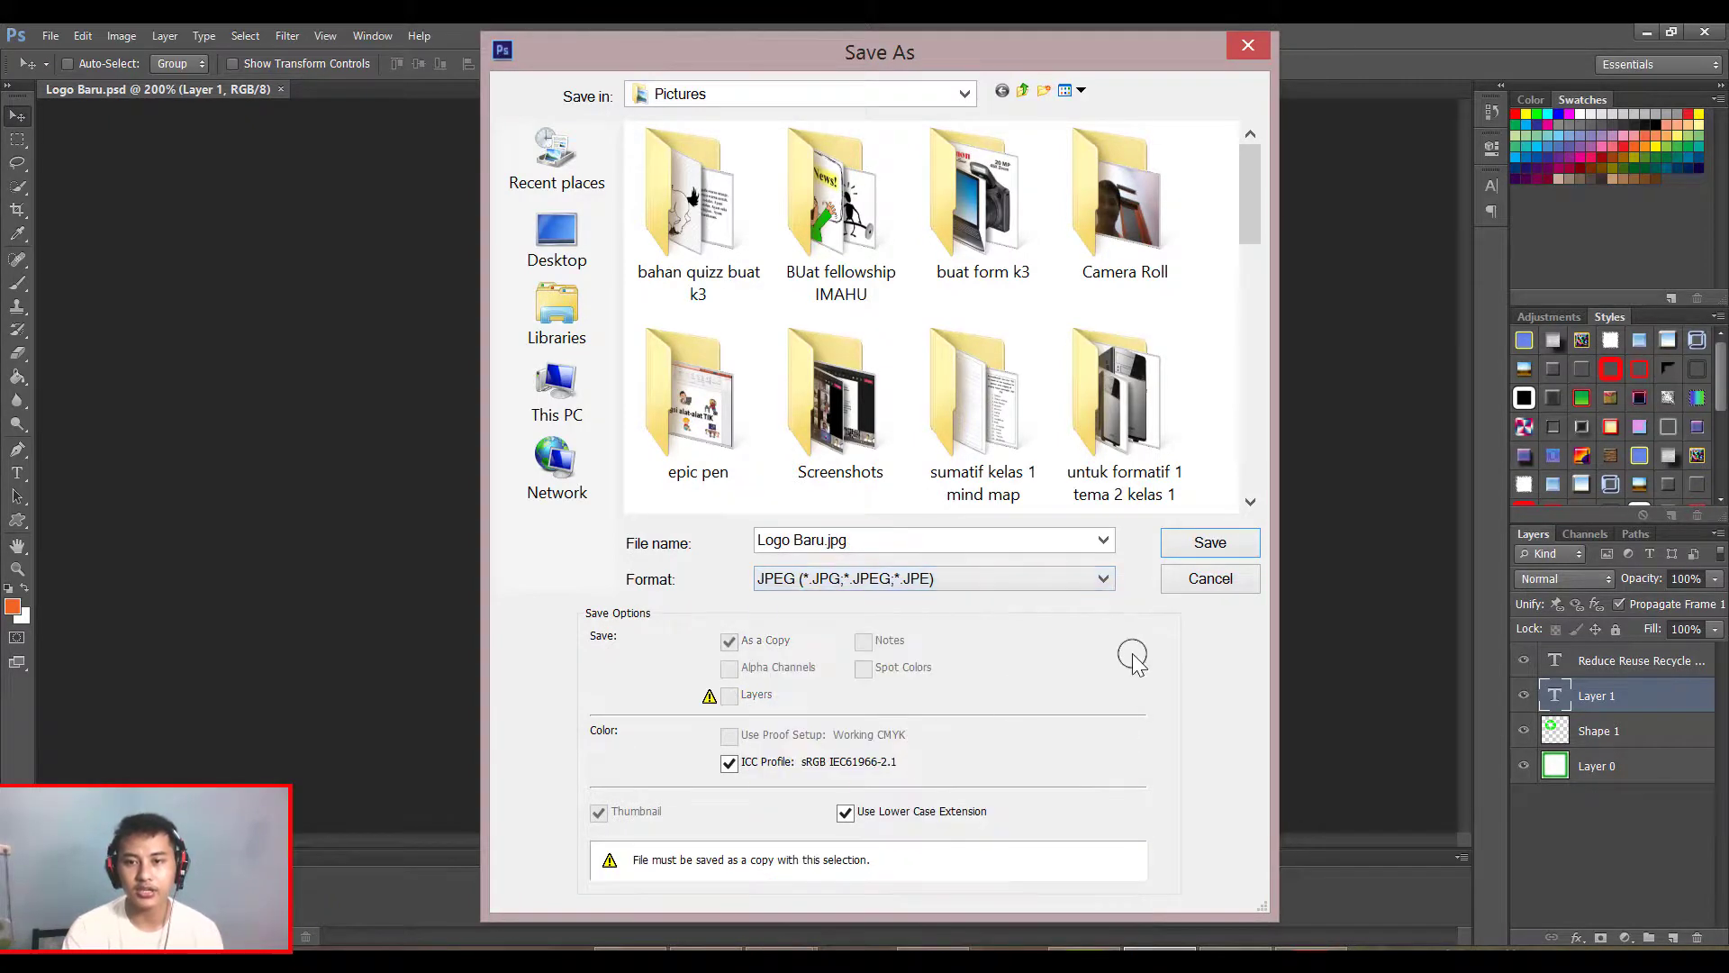
{"action": "left_click", "coordinate": [1215, 542]}
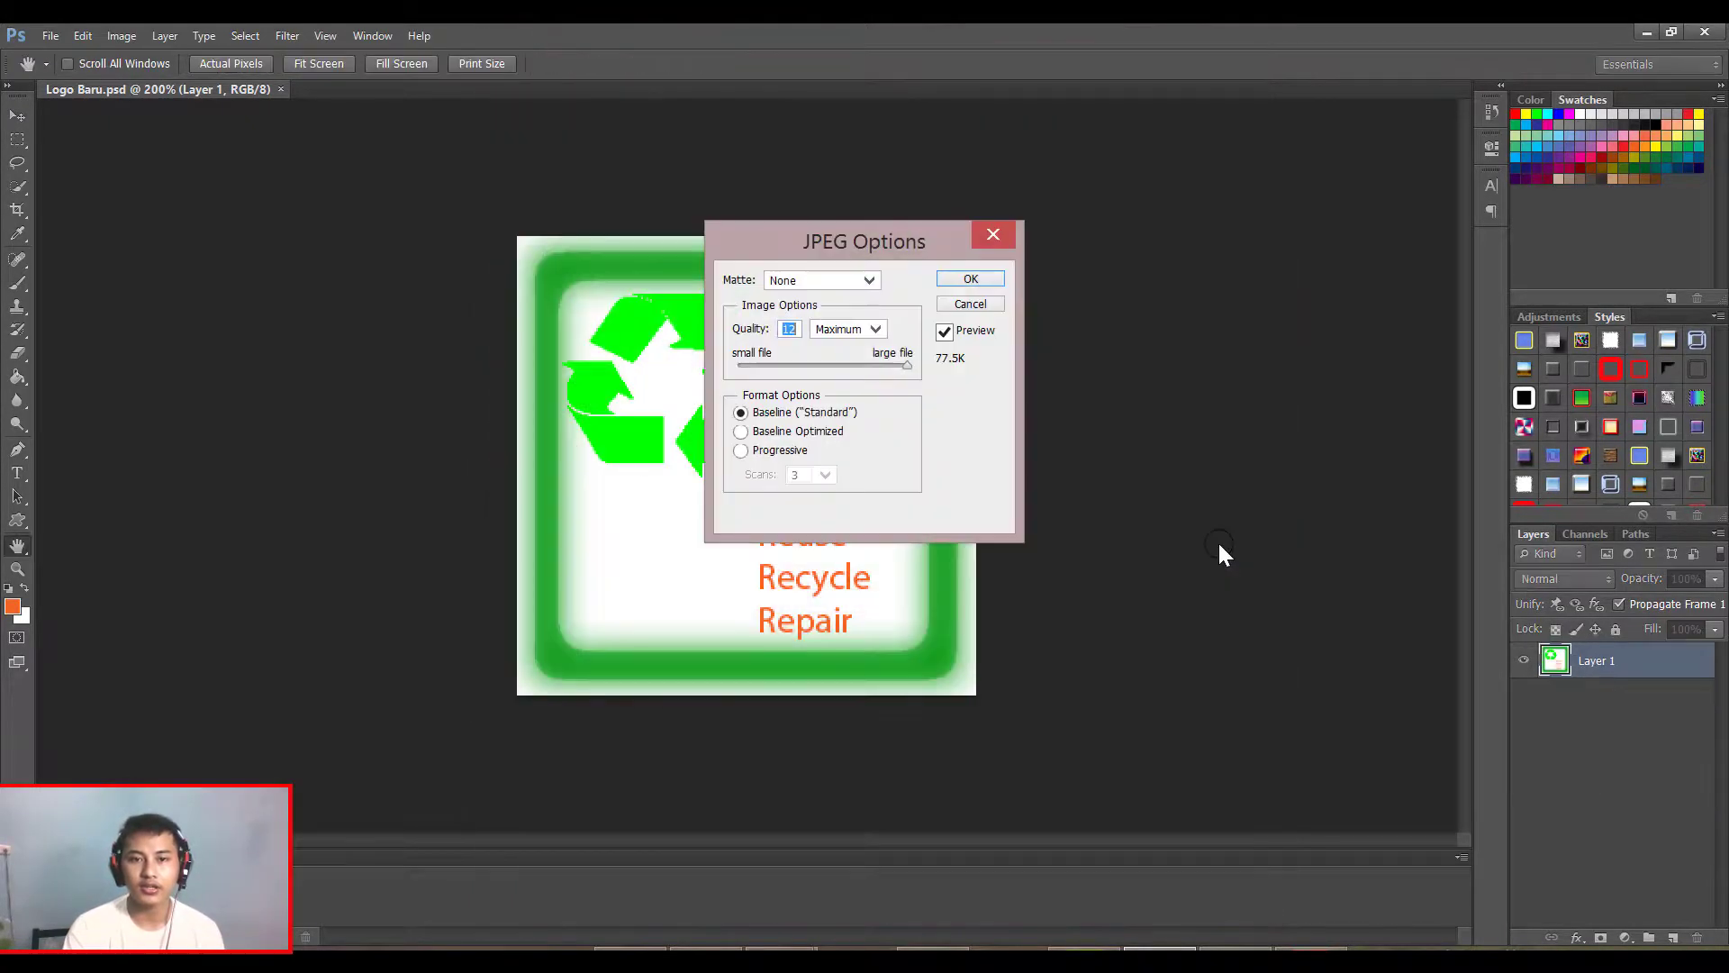
{"action": "left_click", "coordinate": [954, 278]}
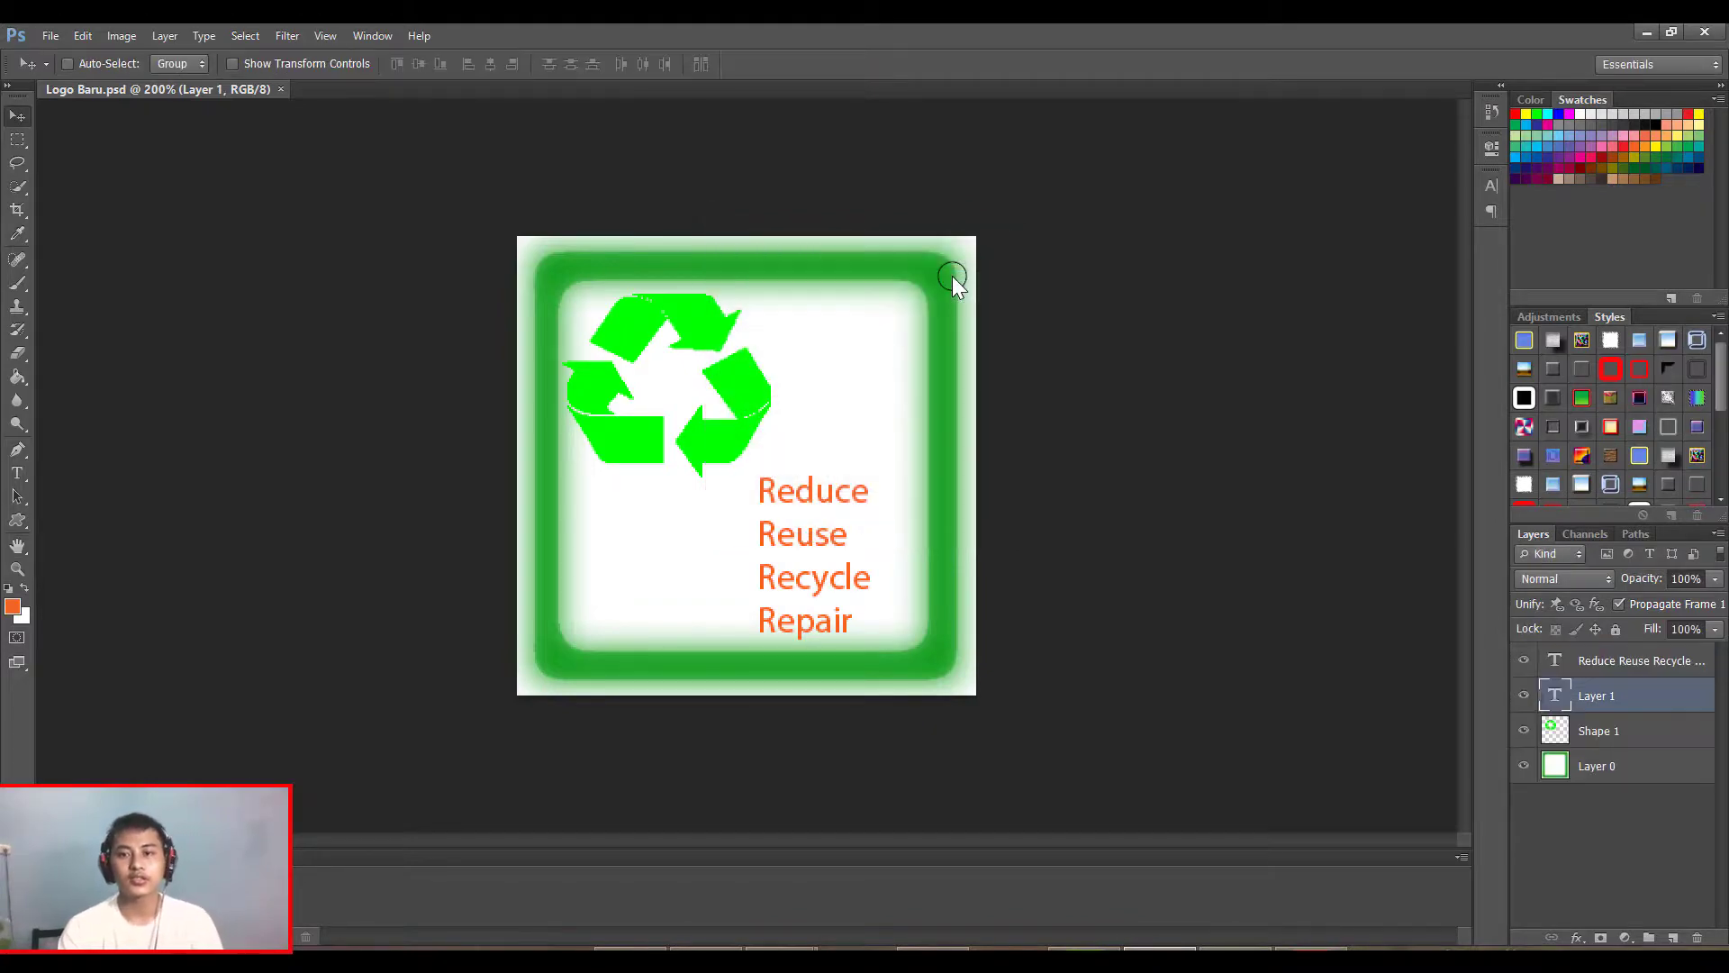
Step: Switch to the Windows Photos preview of the saved logo and close it
{"action": "key", "text": "alt+Tab"}
{"action": "key", "text": "alt+Tab"}
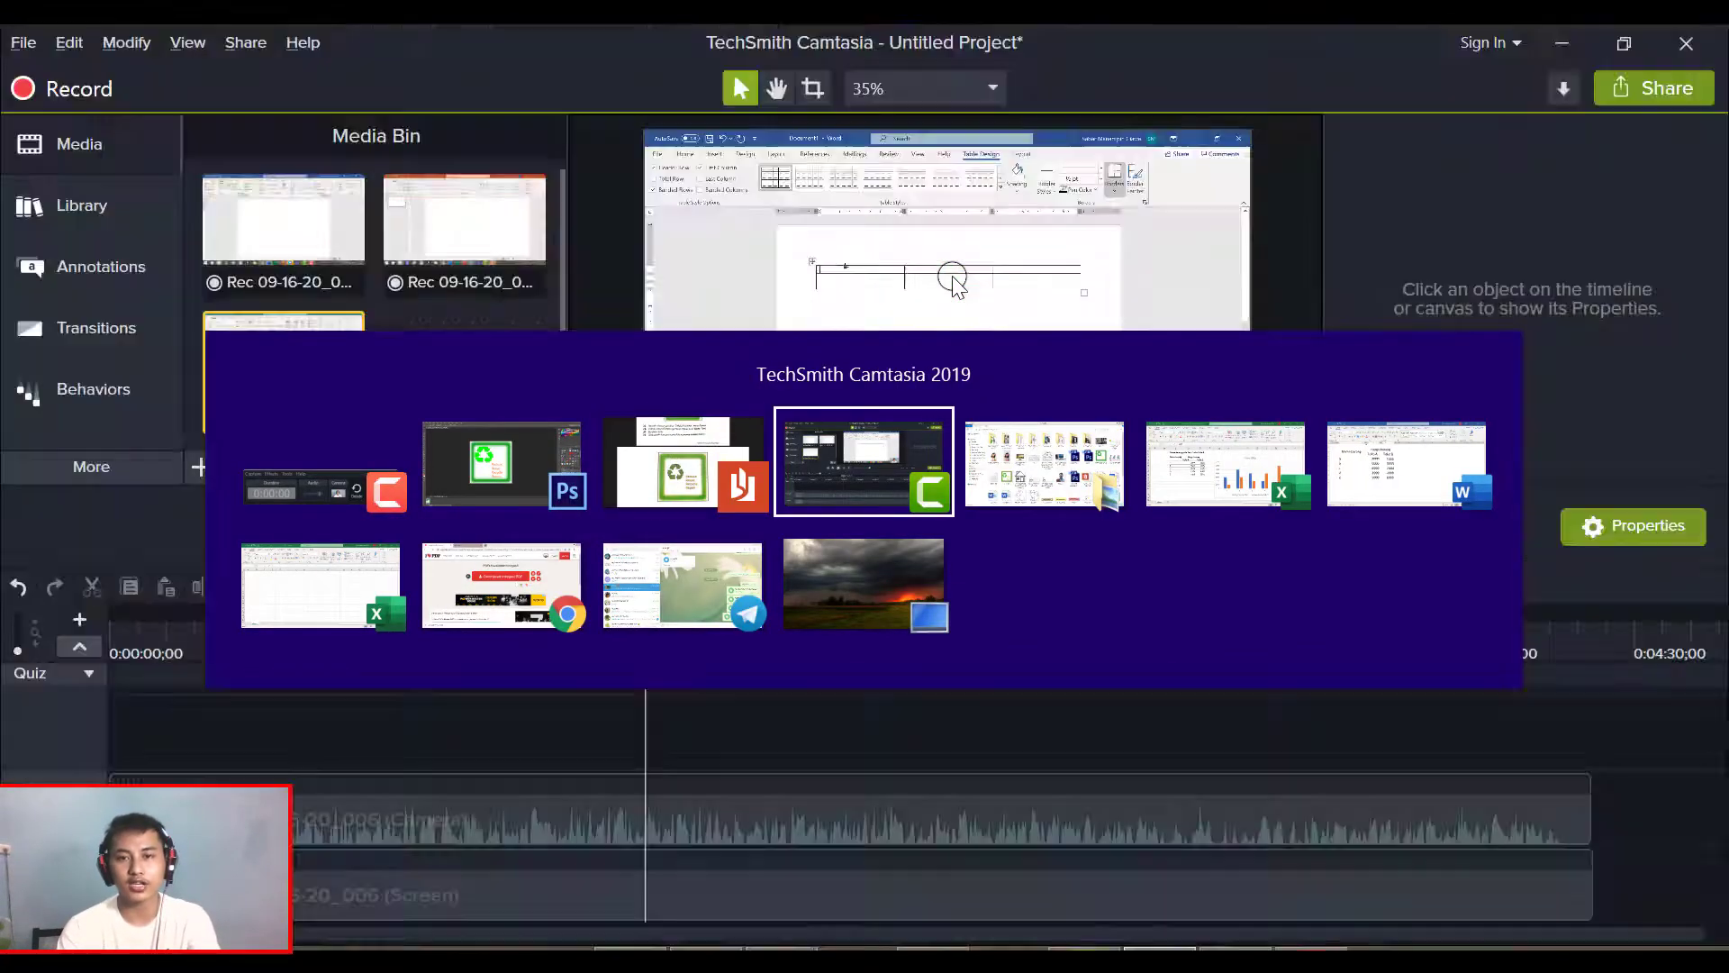
{"action": "key", "text": "alt+Tab"}
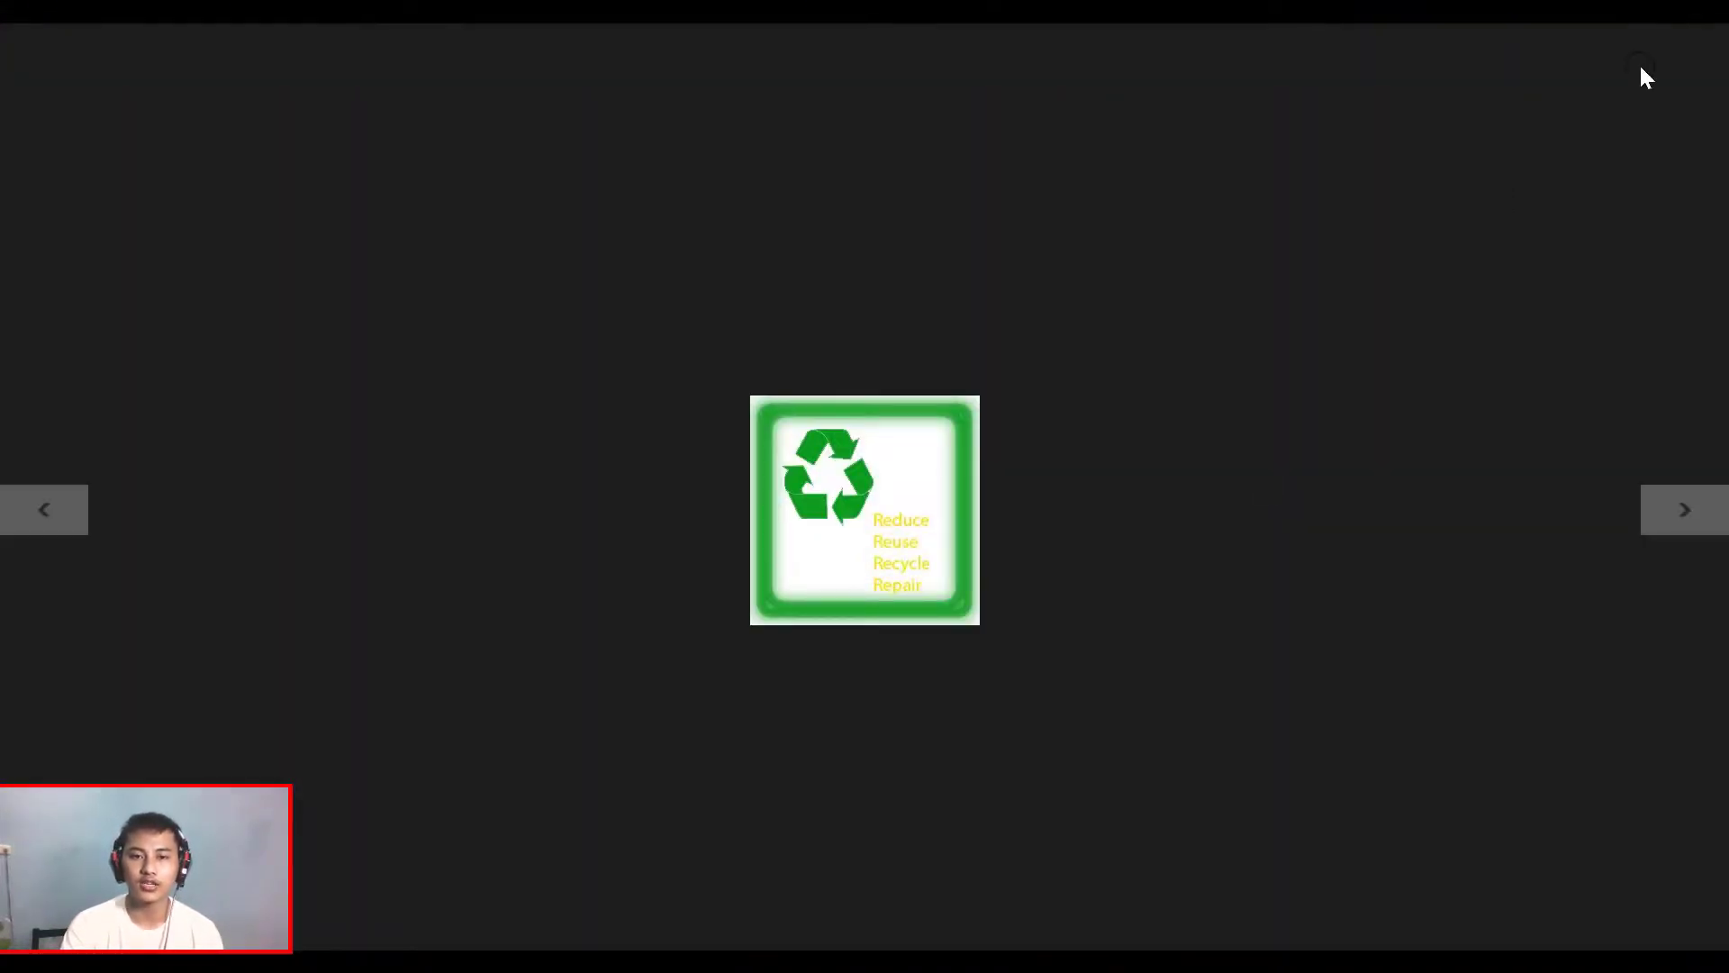
{"action": "left_click", "coordinate": [1711, 36]}
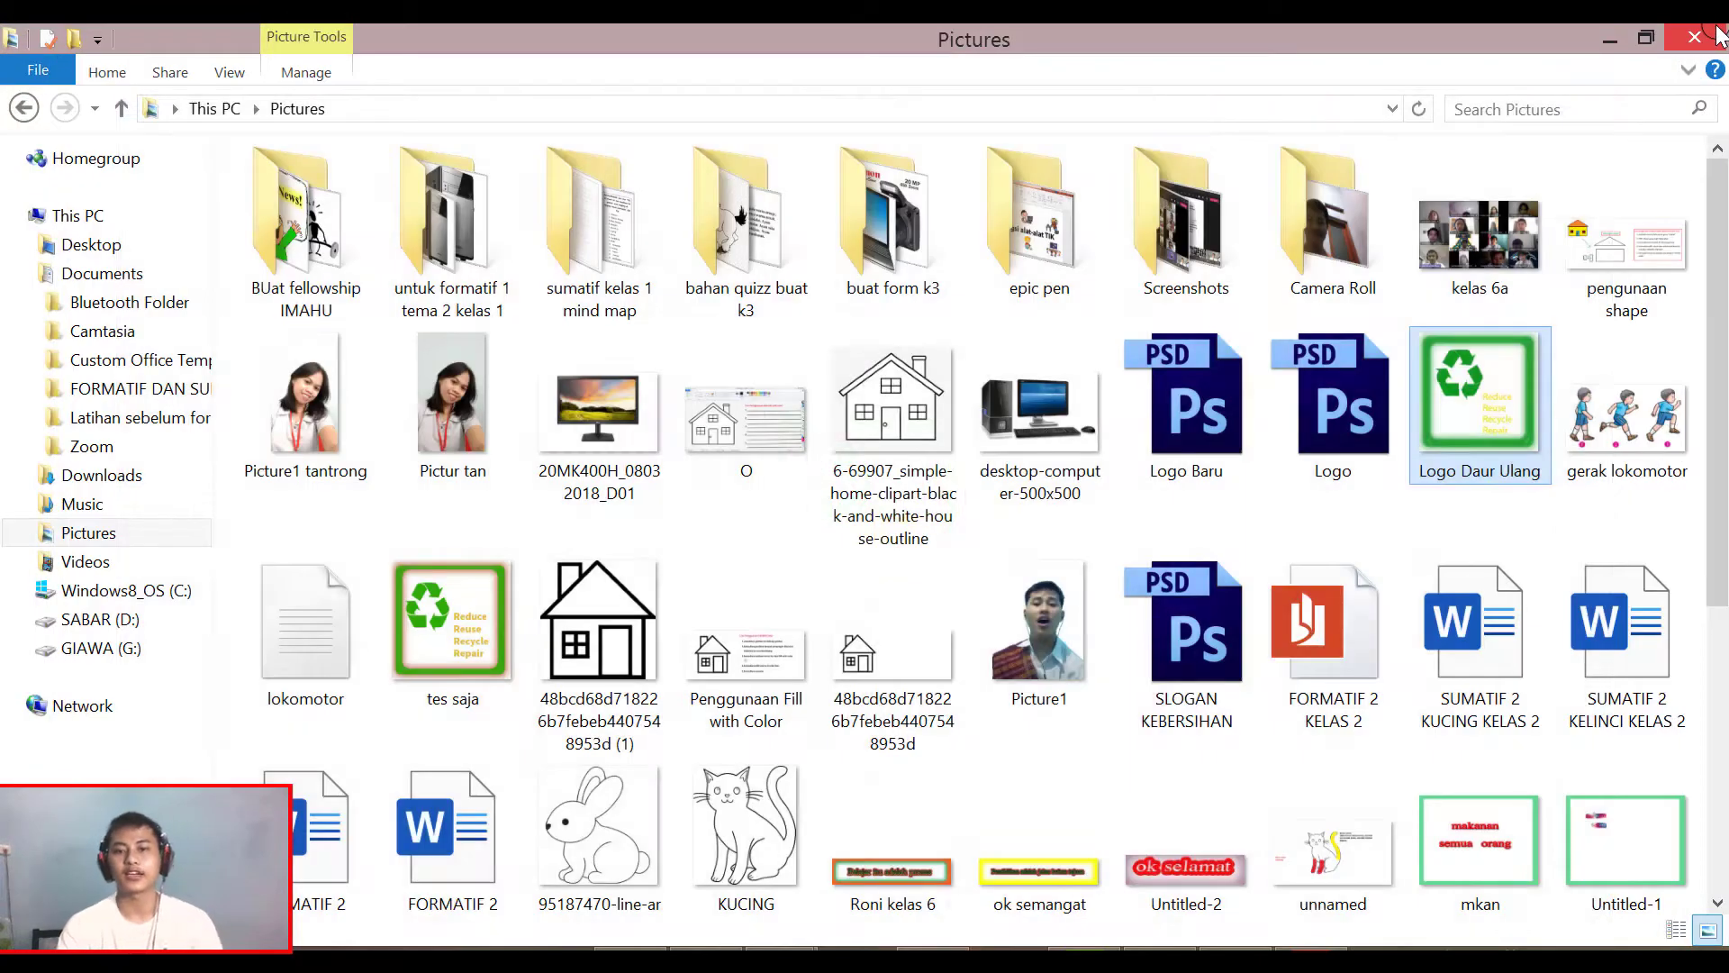
Step: Switch from File Explorer back to the Photoshop Logo Baru.psd window
{"action": "key", "text": "alt+Tab"}
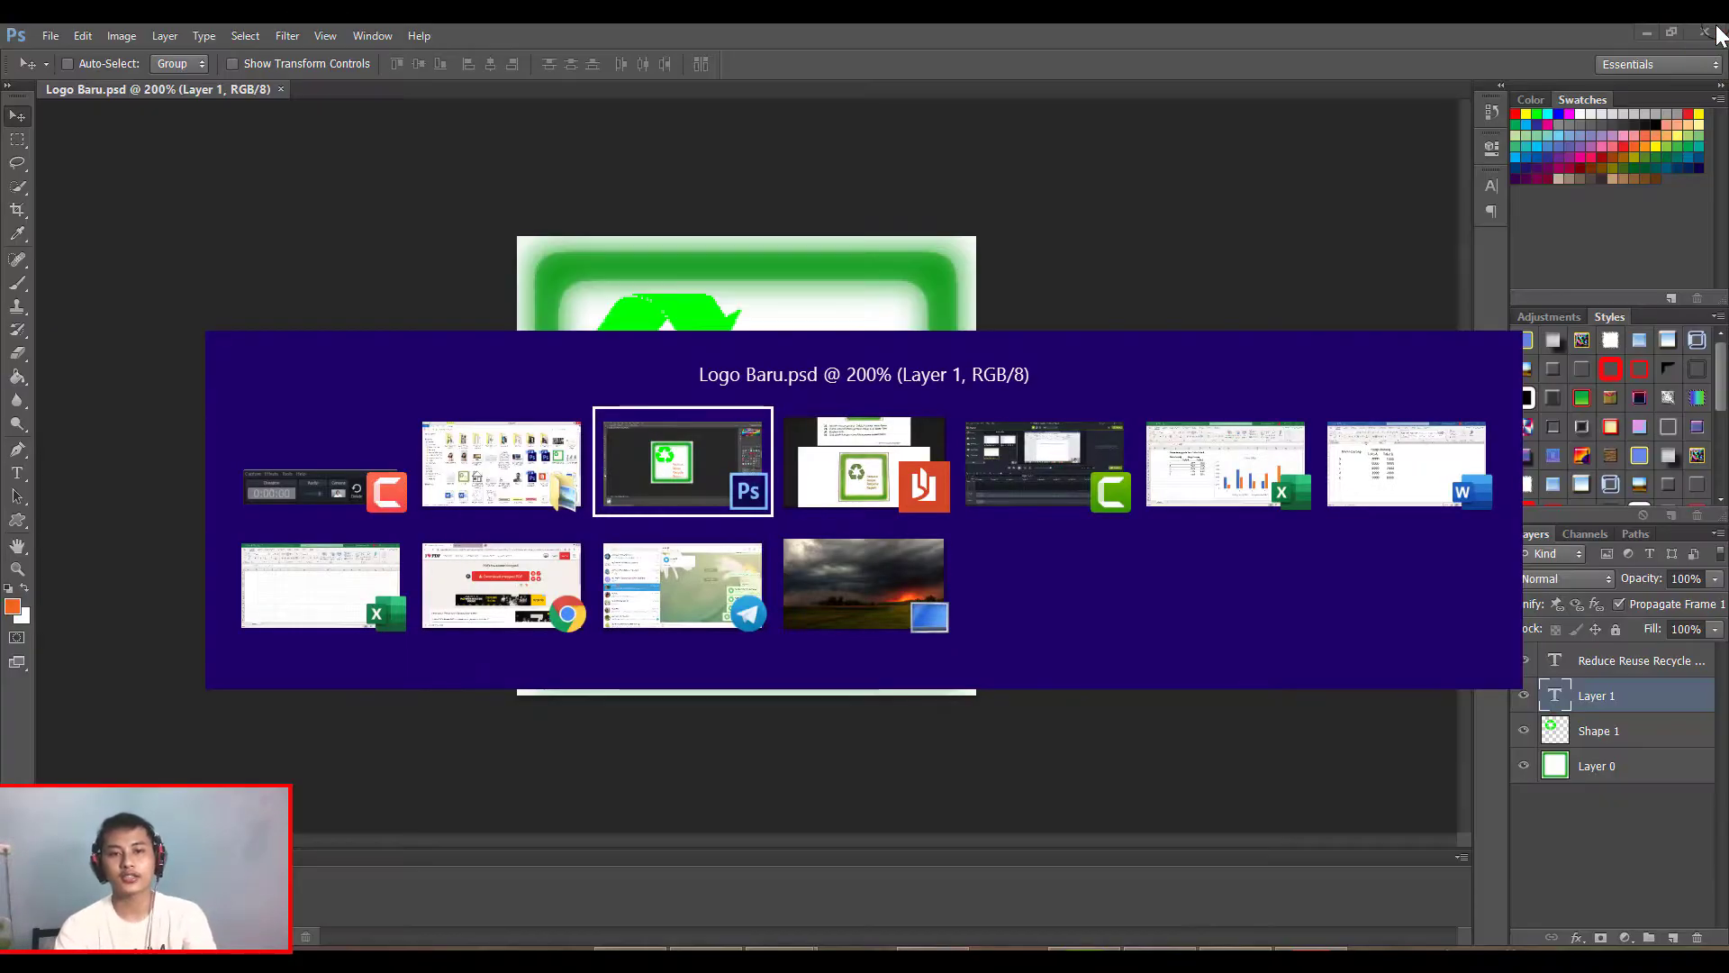